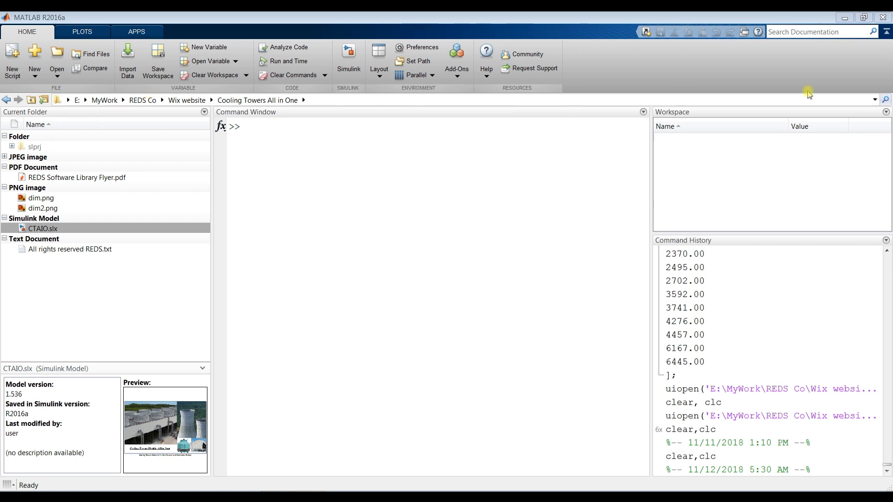
Open the CTAIO.slx model and bring up the parameters of its Cooling Towers Model (All in One) block.
{"action": "double_click", "coordinate": [41, 229]}
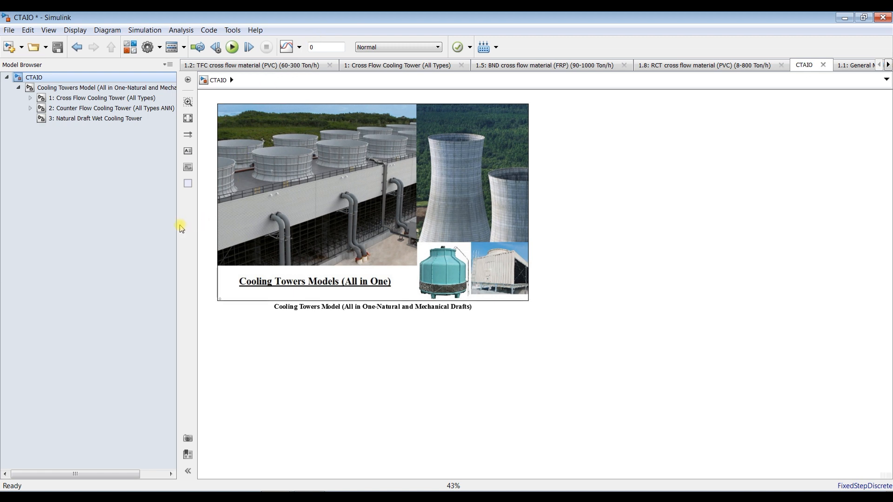
{"action": "mouse_move", "coordinate": [178, 225]}
{"action": "left_mouse_down"}
{"action": "mouse_move", "coordinate": [205, 222]}
{"action": "mouse_move", "coordinate": [182, 223]}
{"action": "left_mouse_up"}
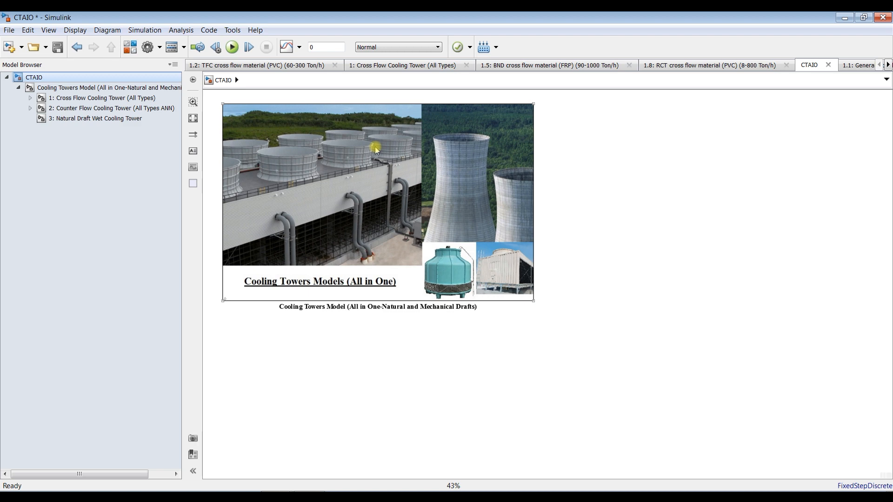
{"action": "double_click", "coordinate": [351, 146]}
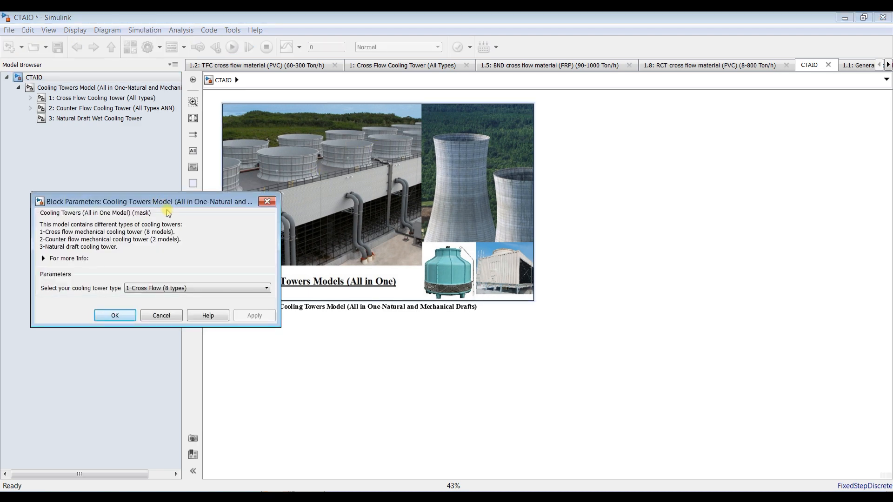
{"action": "left_click_drag", "start_coordinate": [163, 202], "coordinate": [683, 110]}
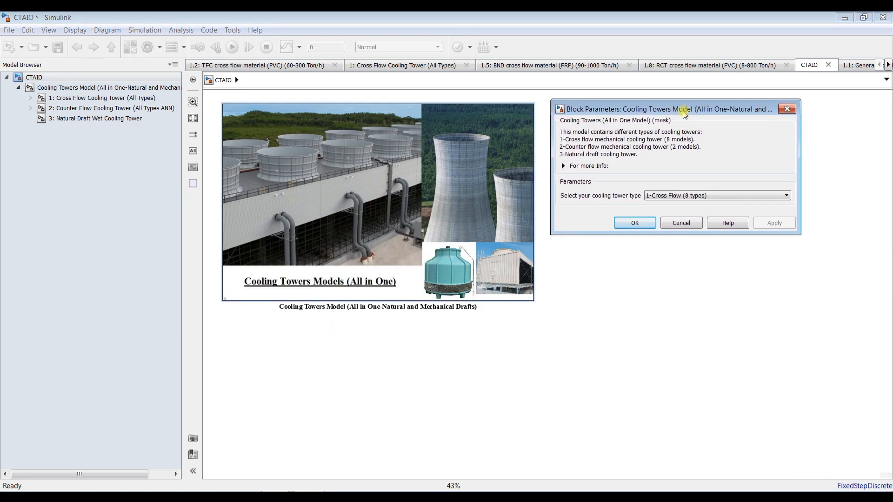
Set the cooling tower type to 2-Counter flow (2 types) and confirm the block parameters.
{"action": "left_click", "coordinate": [683, 195]}
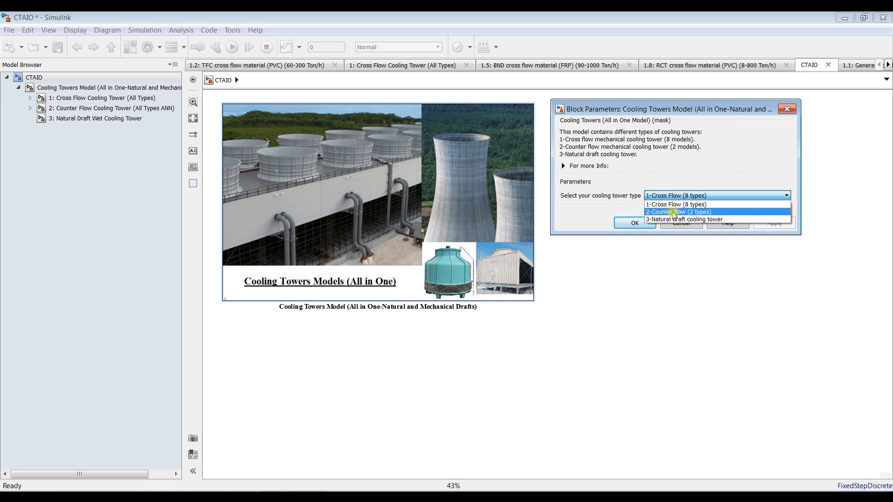
{"action": "left_click", "coordinate": [674, 213]}
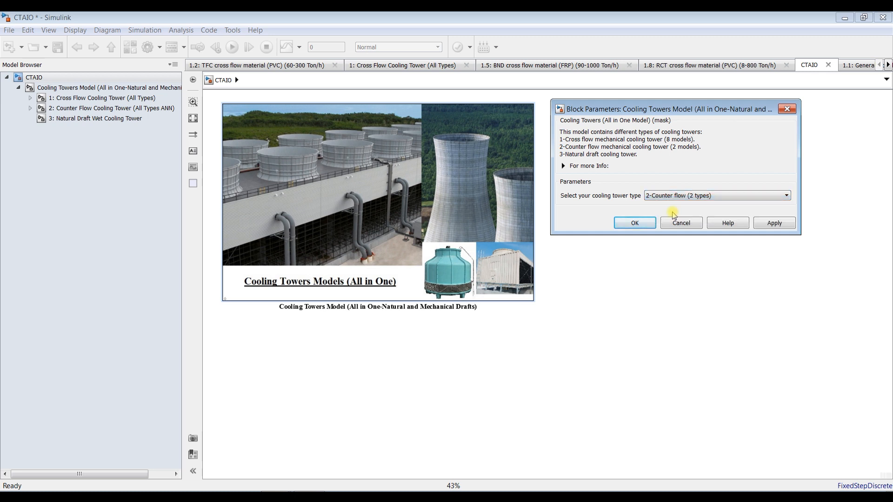
{"action": "left_click", "coordinate": [773, 225]}
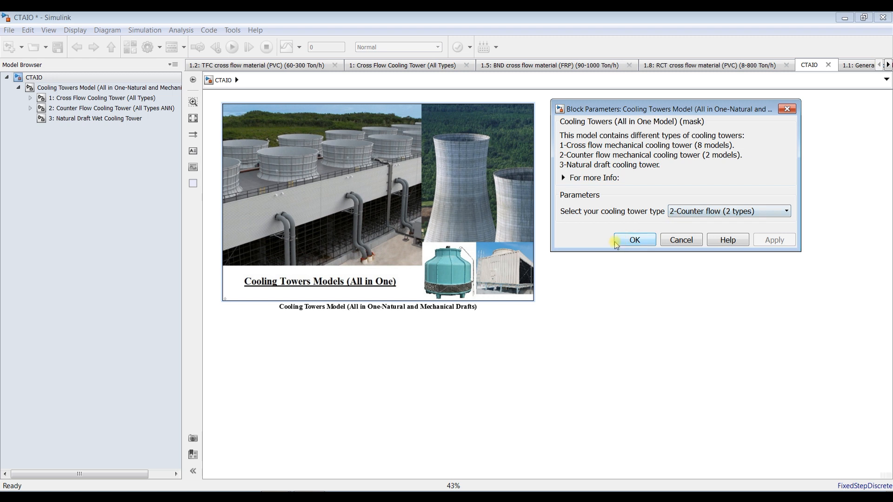
{"action": "left_click", "coordinate": [729, 214]}
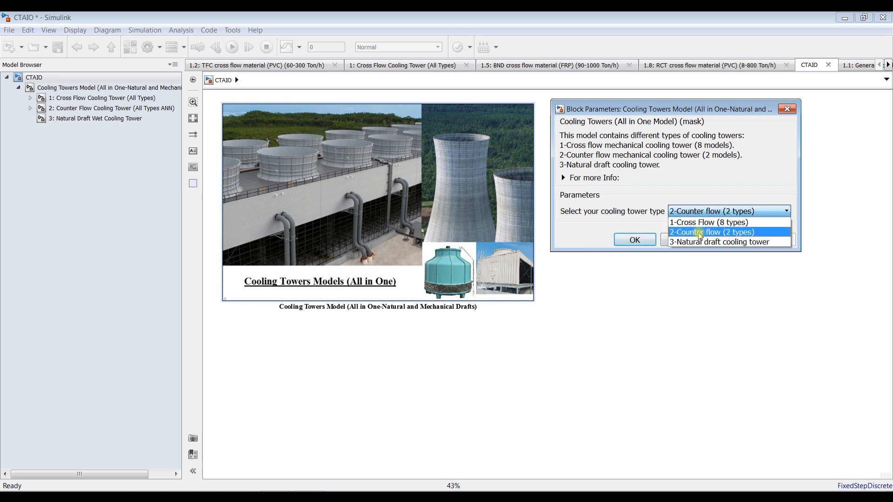
{"action": "left_click", "coordinate": [698, 234]}
{"action": "left_click", "coordinate": [773, 240]}
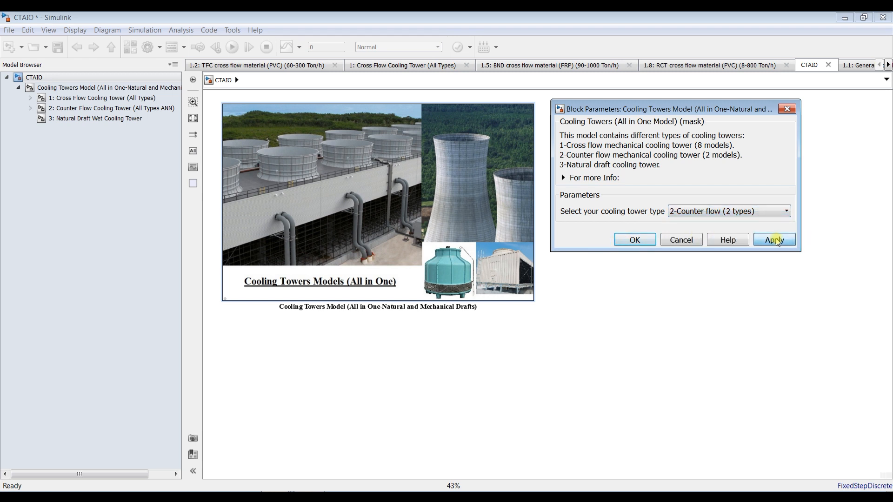
{"action": "left_click", "coordinate": [635, 239]}
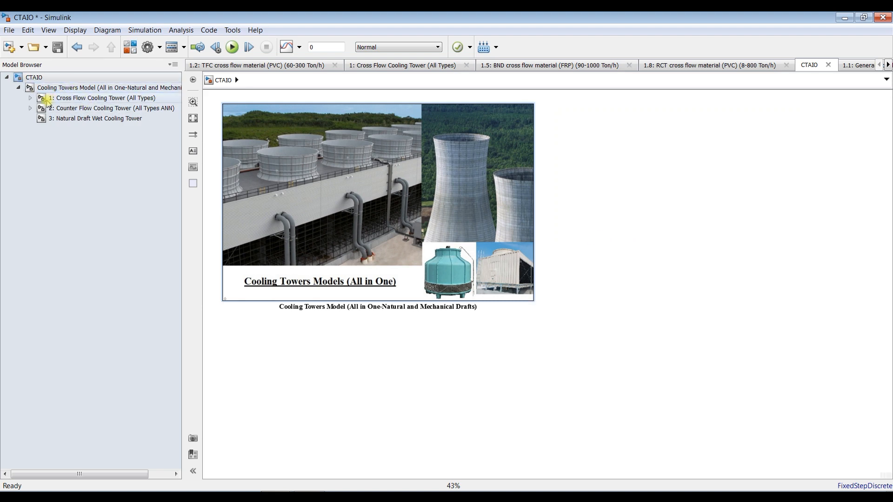
Enter the Cooling Towers Model subsystem and open the parameters of the 2: Counter Flow Cooling Tower (All Types ANN) block.
{"action": "left_click", "coordinate": [70, 88]}
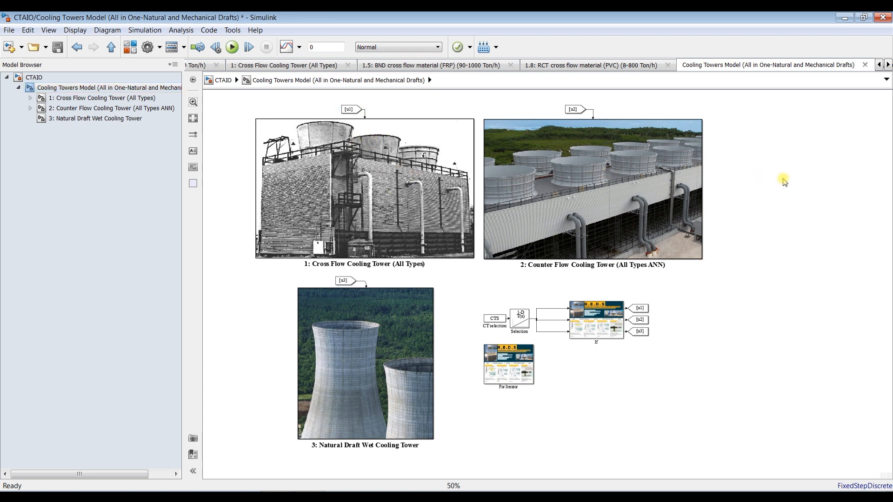
{"action": "scroll", "coordinate": [784, 182], "scroll_direction": "up", "scroll_amount": 1}
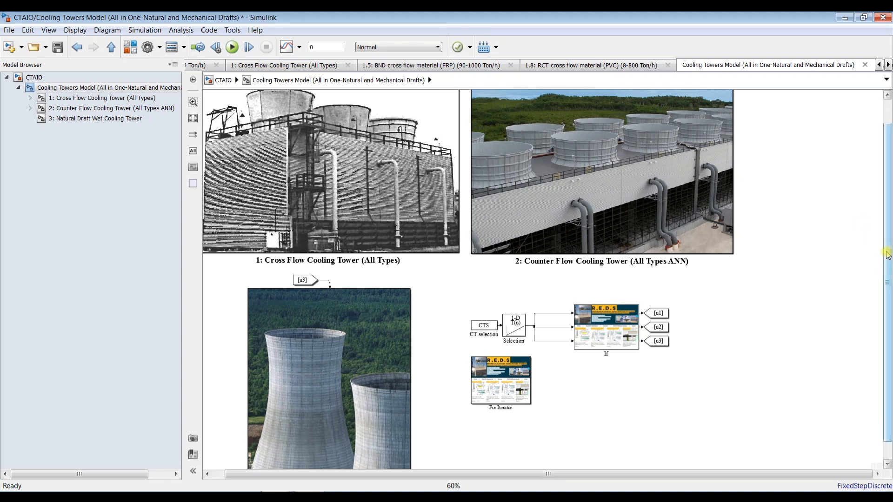
{"action": "left_click_drag", "start_coordinate": [889, 253], "coordinate": [890, 204]}
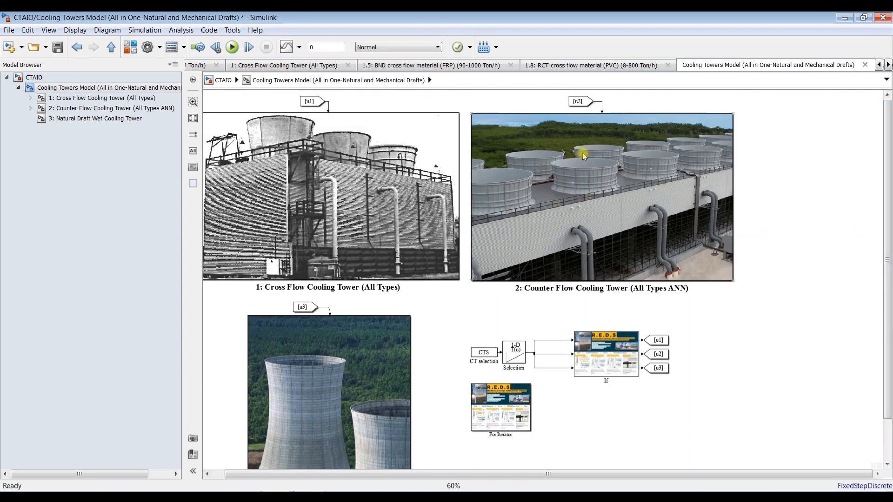
{"action": "double_click", "coordinate": [569, 143]}
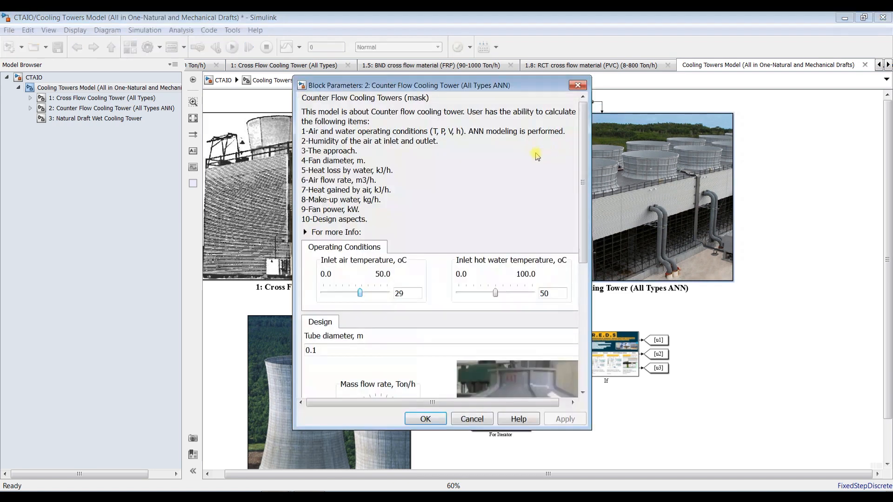
{"action": "left_click_drag", "start_coordinate": [487, 88], "coordinate": [338, 51]}
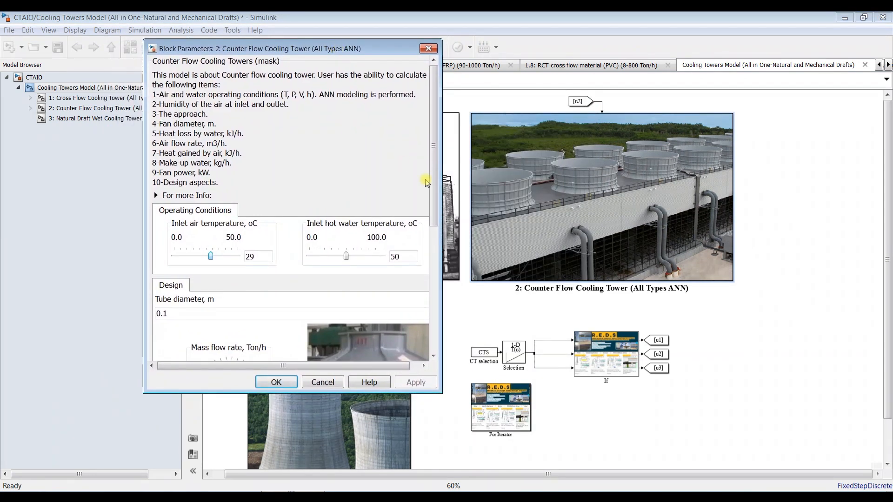
Select 1 Circular model (6-800 t/h) as the counter flow cooling tower type.
{"action": "left_click_drag", "start_coordinate": [437, 161], "coordinate": [461, 265]}
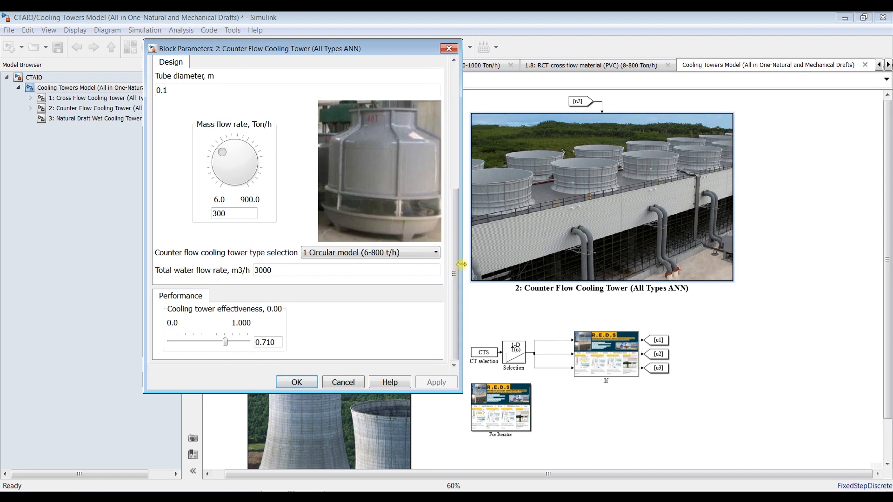
{"action": "left_click", "coordinate": [400, 253]}
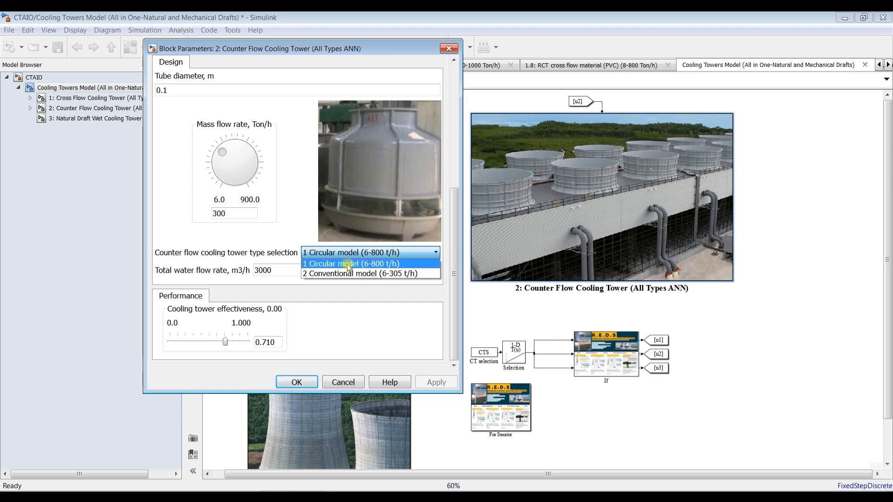
{"action": "left_click", "coordinate": [351, 264]}
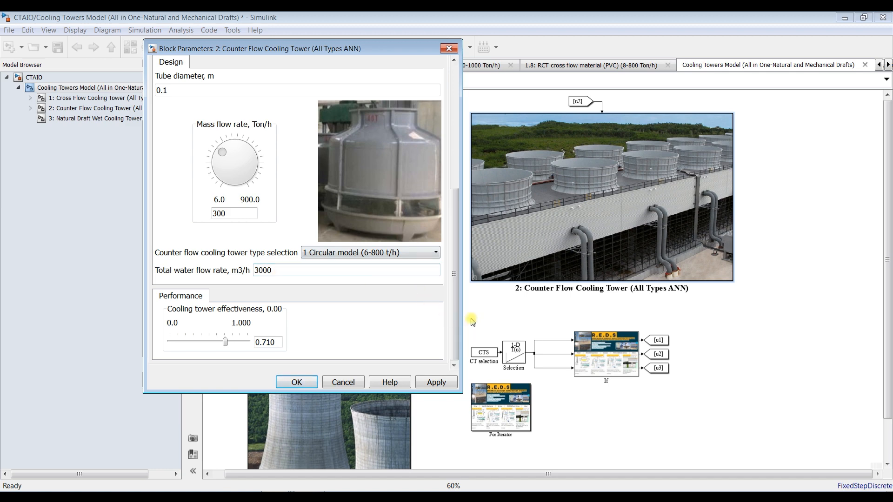
Enter a new inlet hot water temperature and set the inlet air temperature to 25 °C in the operating conditions.
{"action": "mouse_move", "coordinate": [456, 320]}
{"action": "left_mouse_down"}
{"action": "mouse_move", "coordinate": [458, 195]}
{"action": "mouse_move", "coordinate": [449, 252]}
{"action": "left_mouse_up"}
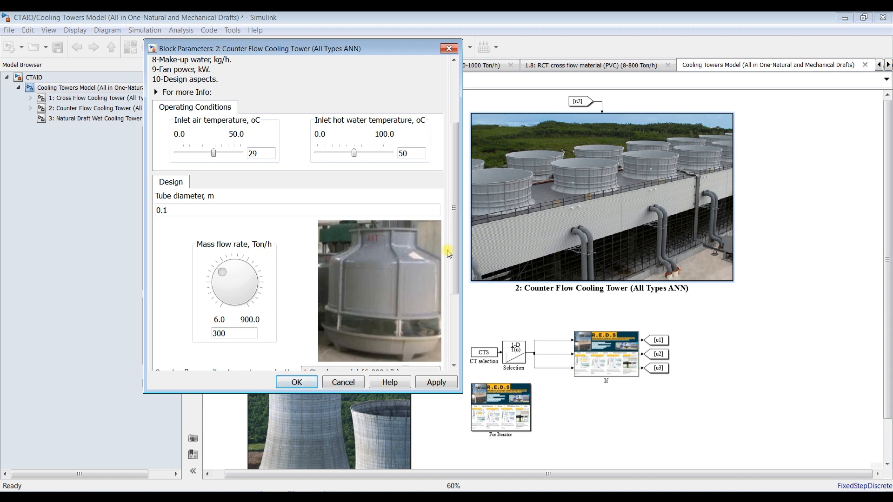
{"action": "left_click_drag", "start_coordinate": [455, 256], "coordinate": [459, 208]}
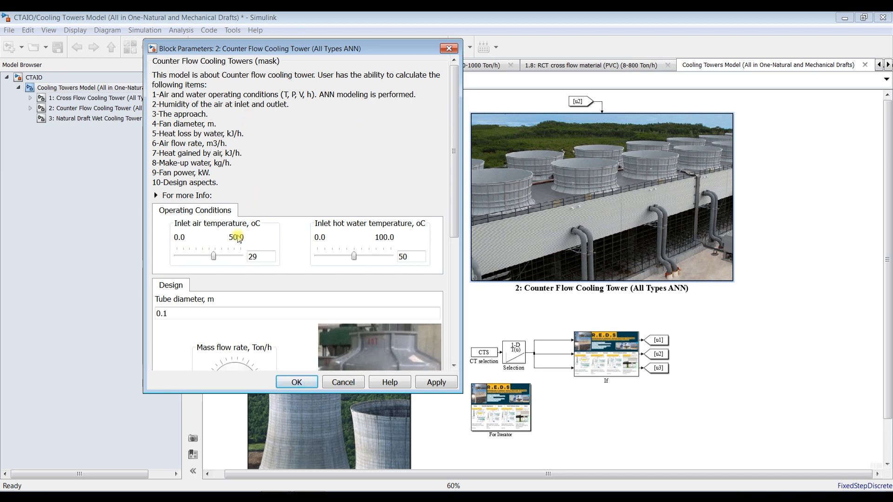
{"action": "double_click", "coordinate": [260, 257]}
{"action": "double_click", "coordinate": [413, 256]}
{"action": "left_click_drag", "start_coordinate": [455, 229], "coordinate": [454, 246]}
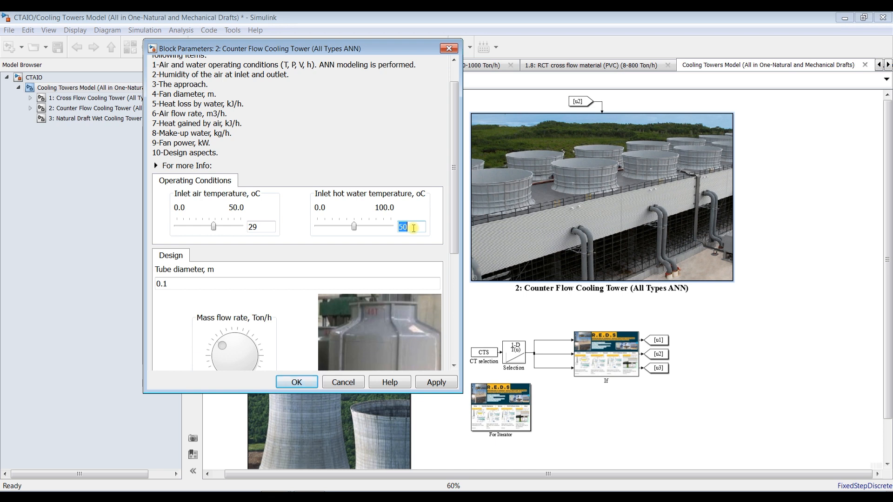
{"action": "type", "text": "4"}
{"action": "double_click", "coordinate": [260, 226]}
{"action": "type", "text": "25"}
Set the total water flow rate to 2500 m3/h and the cooling tower effectiveness to 0.530, and apply the changes.
{"action": "left_click_drag", "start_coordinate": [454, 251], "coordinate": [444, 357]}
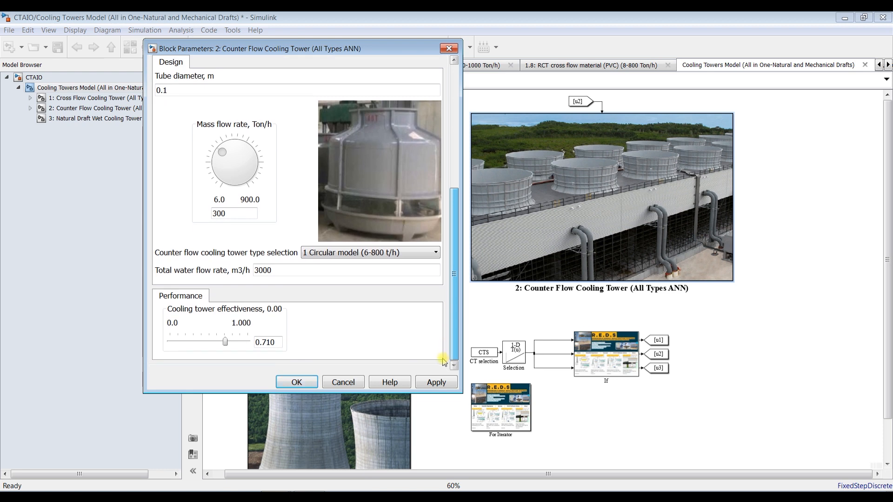
{"action": "double_click", "coordinate": [291, 269]}
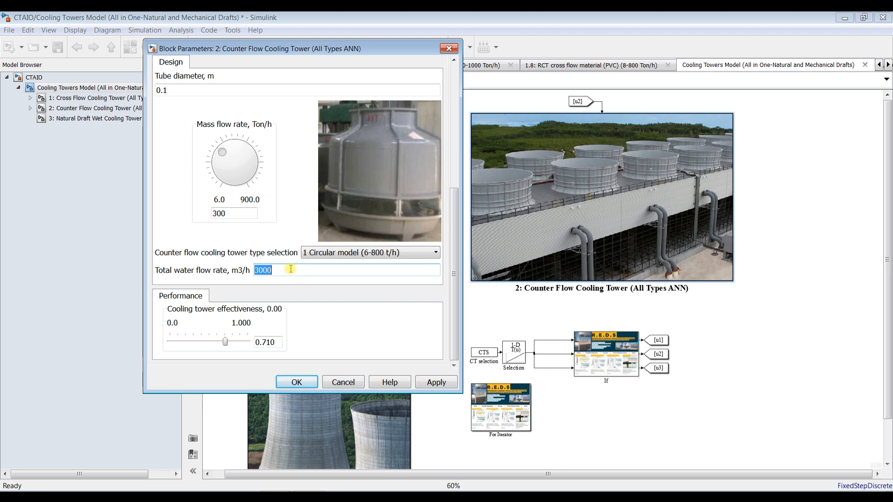
{"action": "type", "text": "2"}
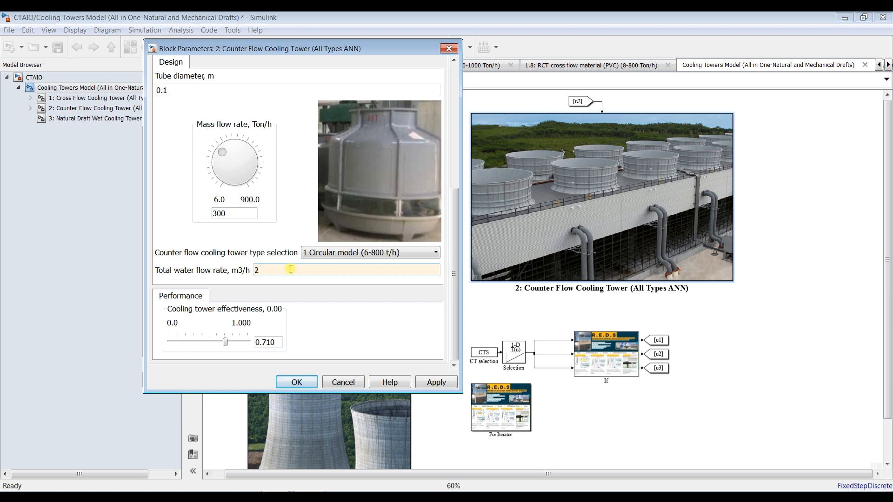
{"action": "type", "text": "500"}
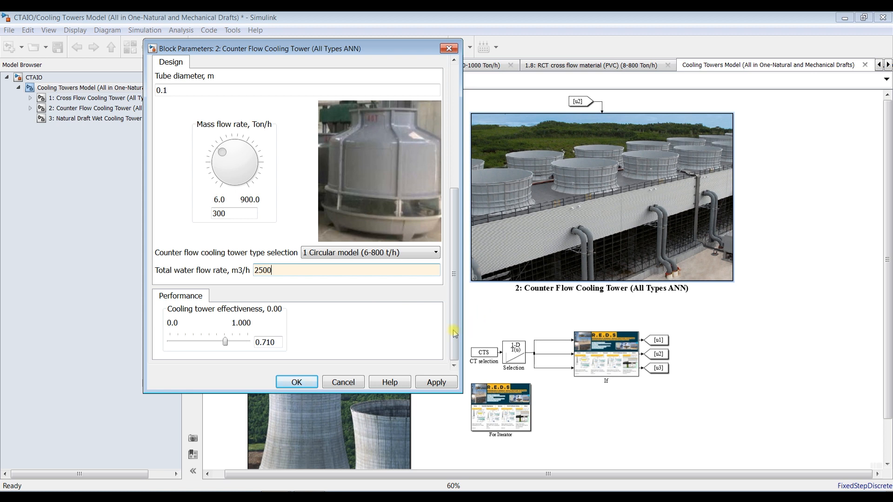
{"action": "left_click", "coordinate": [266, 343]}
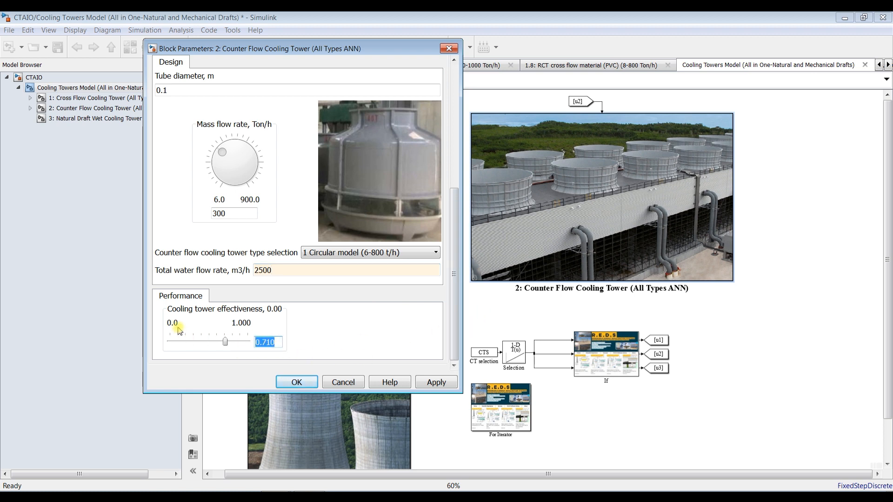
{"action": "left_click_drag", "start_coordinate": [226, 345], "coordinate": [212, 345]}
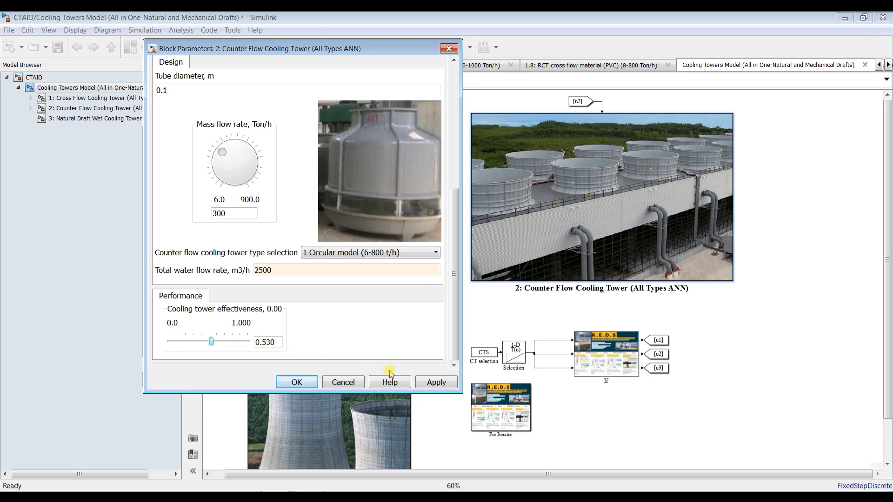
{"action": "left_click", "coordinate": [436, 382]}
Set the counter flow tower's mass flow rate to 800 Ton/h, apply it and close the block parameters.
{"action": "mouse_move", "coordinate": [456, 332]}
{"action": "left_mouse_down"}
{"action": "mouse_move", "coordinate": [455, 208]}
{"action": "mouse_move", "coordinate": [451, 335]}
{"action": "left_mouse_up"}
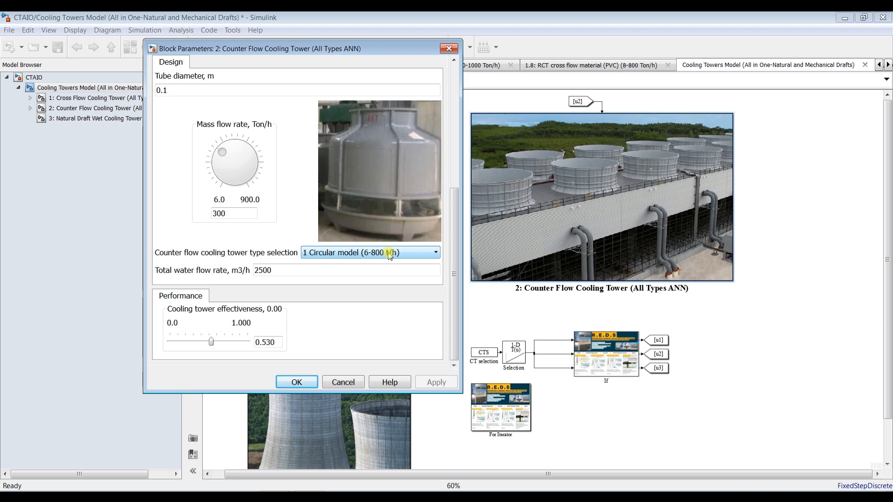
{"action": "double_click", "coordinate": [239, 213]}
{"action": "type", "text": "8"}
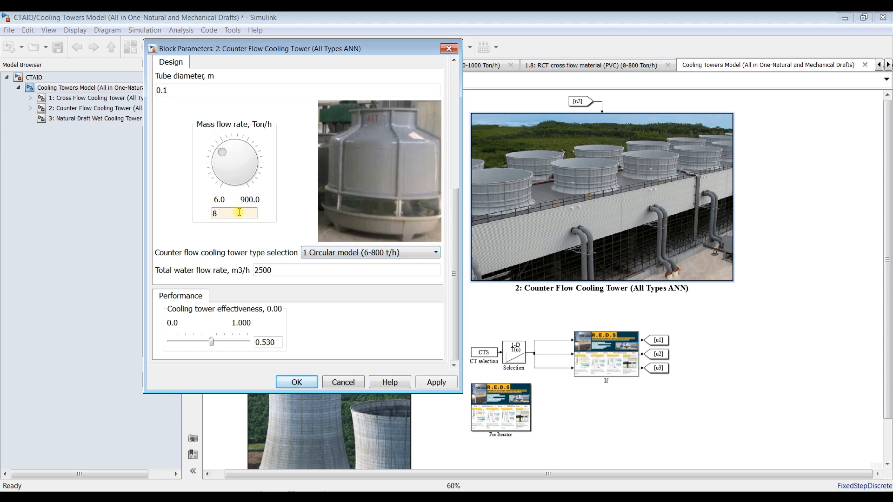
{"action": "type", "text": "00"}
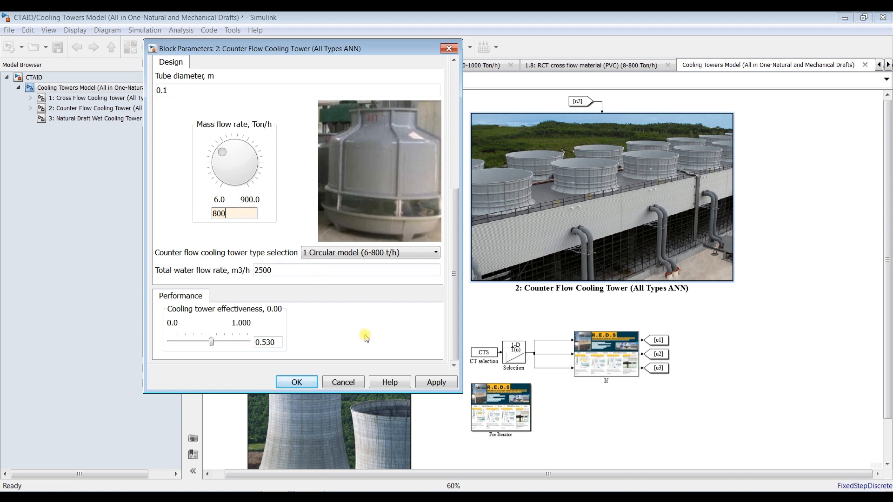
{"action": "left_click", "coordinate": [435, 387]}
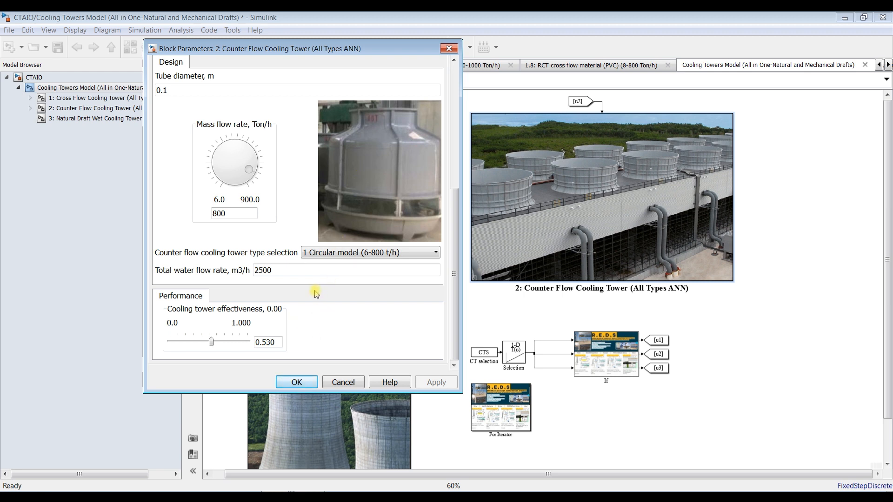
{"action": "left_click", "coordinate": [297, 382]}
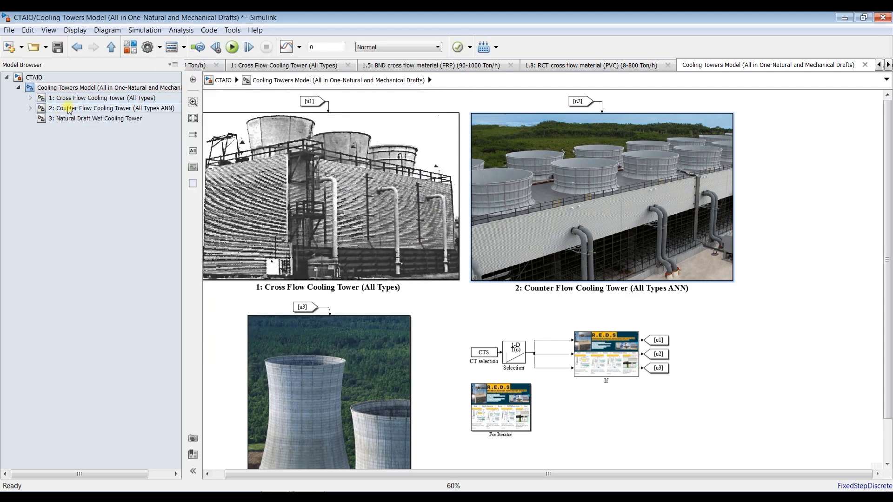
Open the 2.1: Circular counter flow material (FRP) subsystem inside the Counter Flow Cooling Tower block.
{"action": "left_click", "coordinate": [91, 109]}
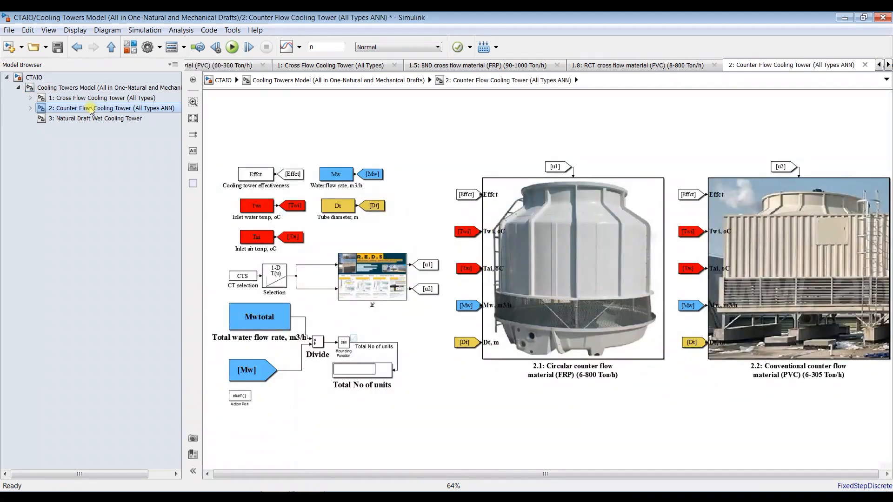
{"action": "left_click", "coordinate": [30, 108]}
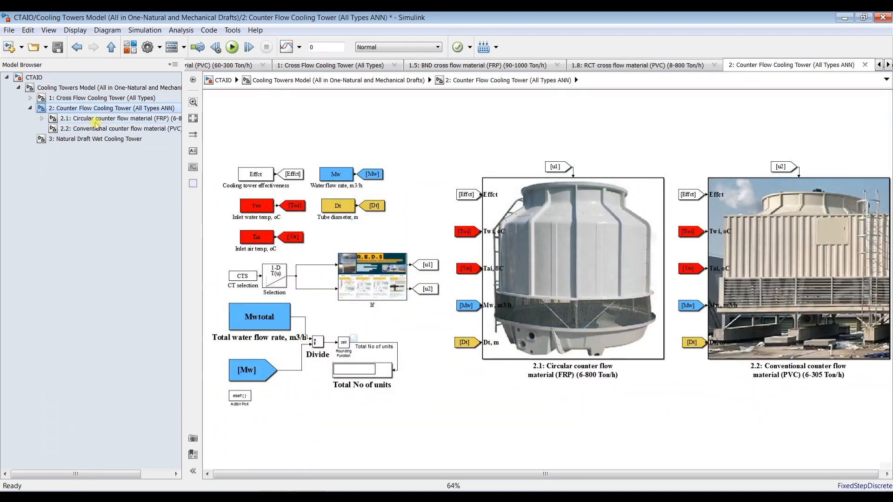
{"action": "left_click", "coordinate": [101, 120]}
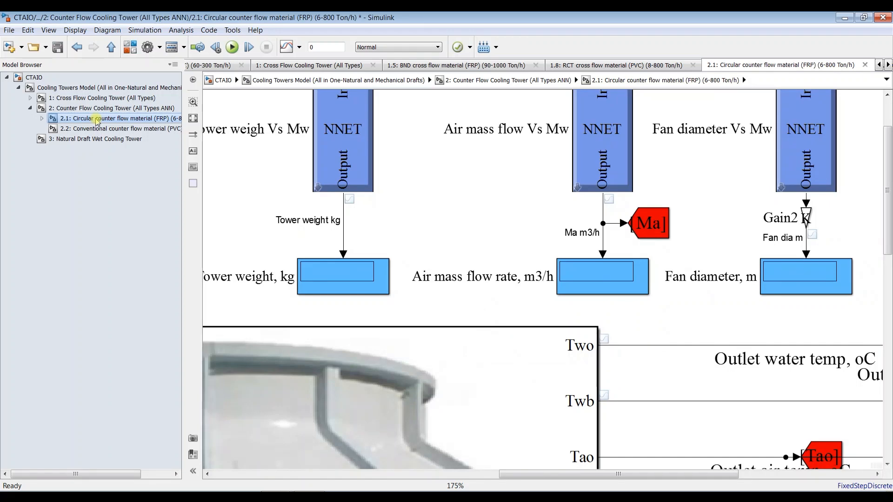
Save the cooling tower model and run the simulation with a stop time of 0.
{"action": "left_click", "coordinate": [192, 119]}
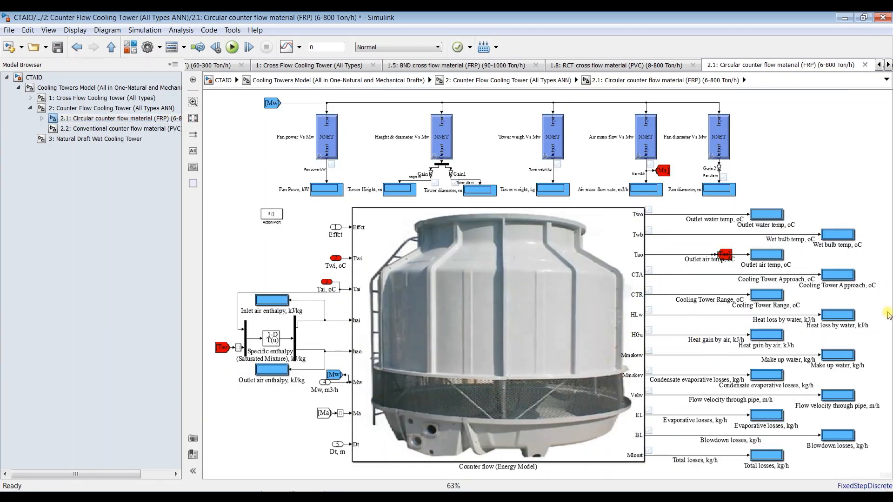
{"action": "left_click_drag", "start_coordinate": [891, 312], "coordinate": [874, 311]}
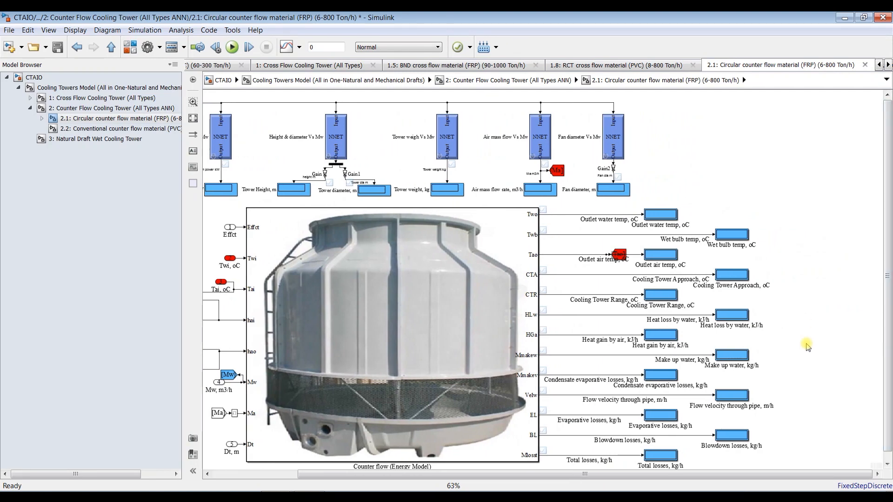
{"action": "scroll", "coordinate": [807, 347], "scroll_direction": "up", "scroll_amount": 2}
{"action": "scroll", "coordinate": [807, 346], "scroll_direction": "up", "scroll_amount": 2}
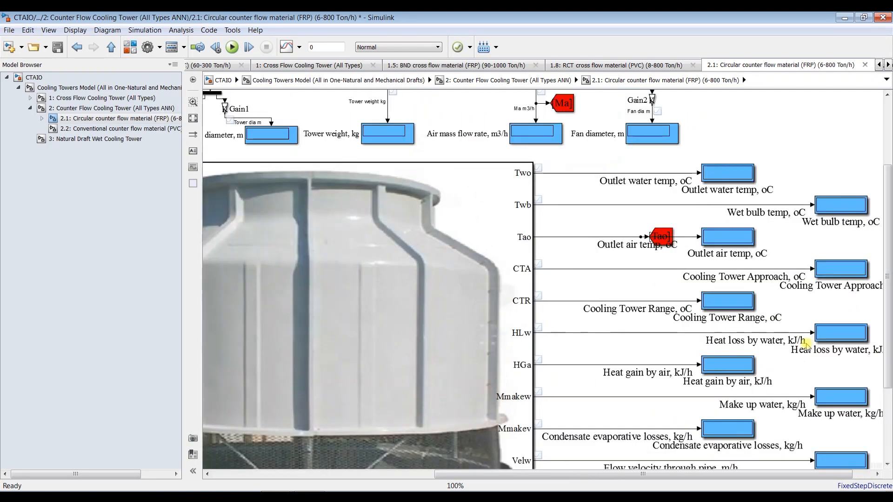
{"action": "left_click_drag", "start_coordinate": [673, 475], "coordinate": [720, 474]}
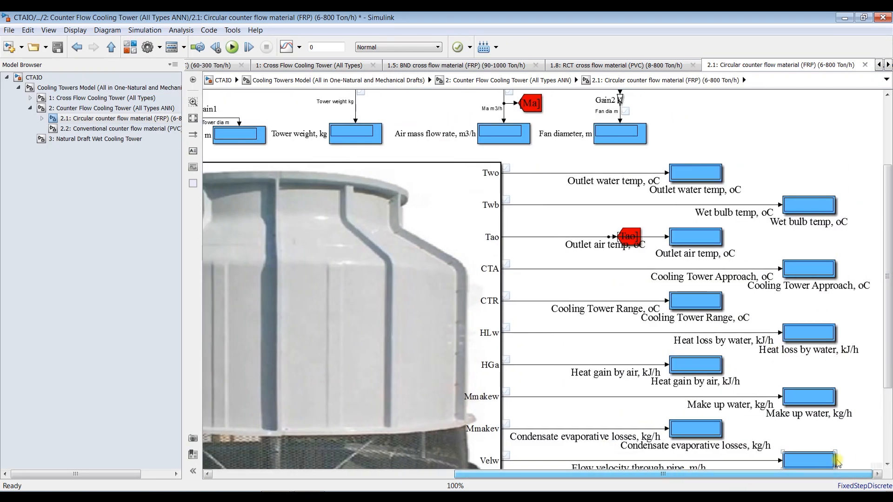
{"action": "left_click", "coordinate": [57, 47]}
{"action": "double_click", "coordinate": [324, 47]}
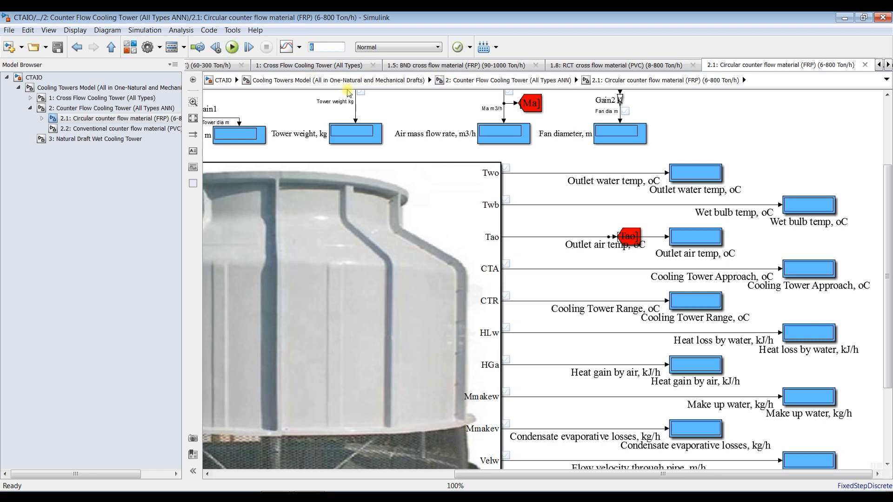
{"action": "left_click", "coordinate": [232, 48]}
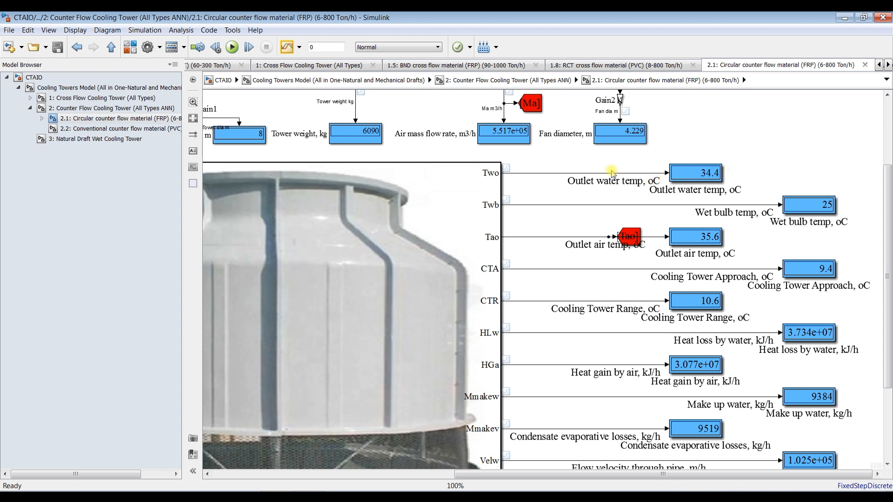
Compare the circular tower's outlet water temperature with the inlet temperatures set in the Counter Flow Cooling Tower block parameters.
{"action": "left_click", "coordinate": [707, 172]}
{"action": "left_click", "coordinate": [31, 89]}
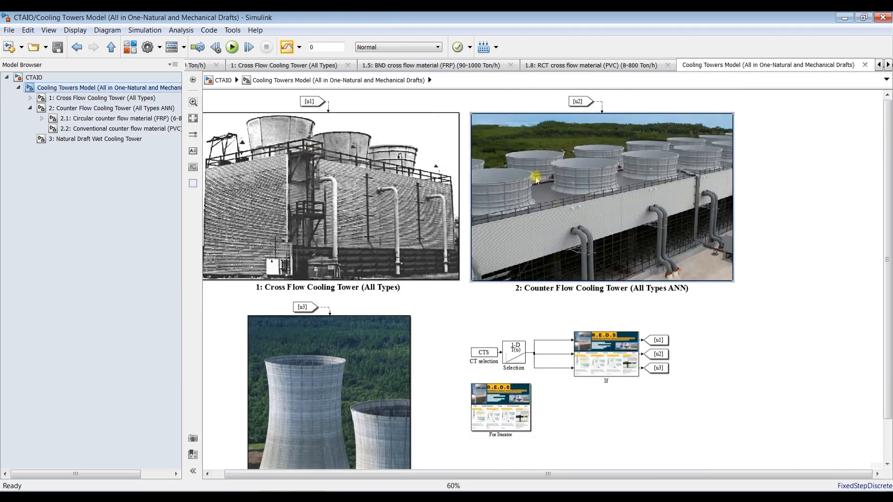
{"action": "double_click", "coordinate": [535, 179]}
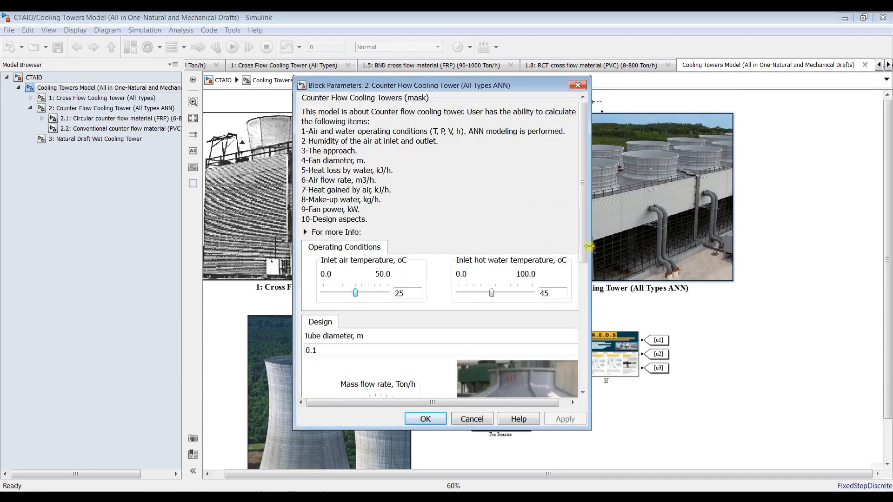
{"action": "left_click", "coordinate": [424, 419]}
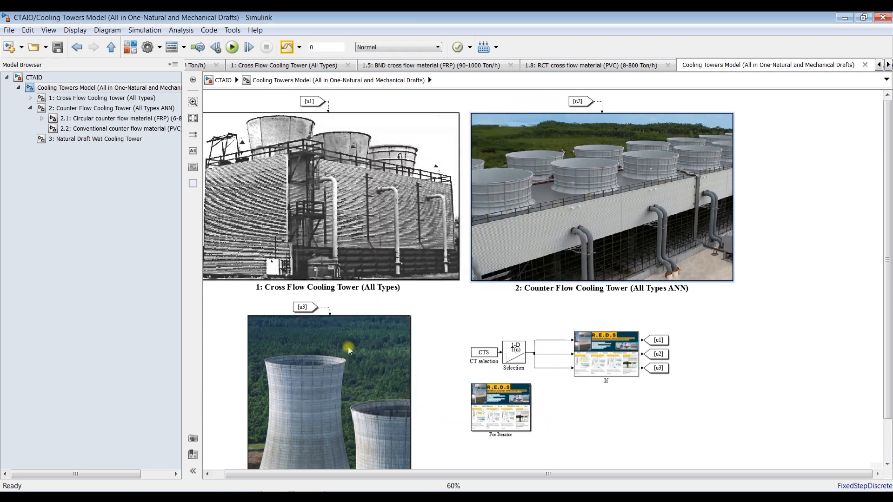
{"action": "left_click", "coordinate": [112, 119]}
{"action": "left_click", "coordinate": [699, 179]}
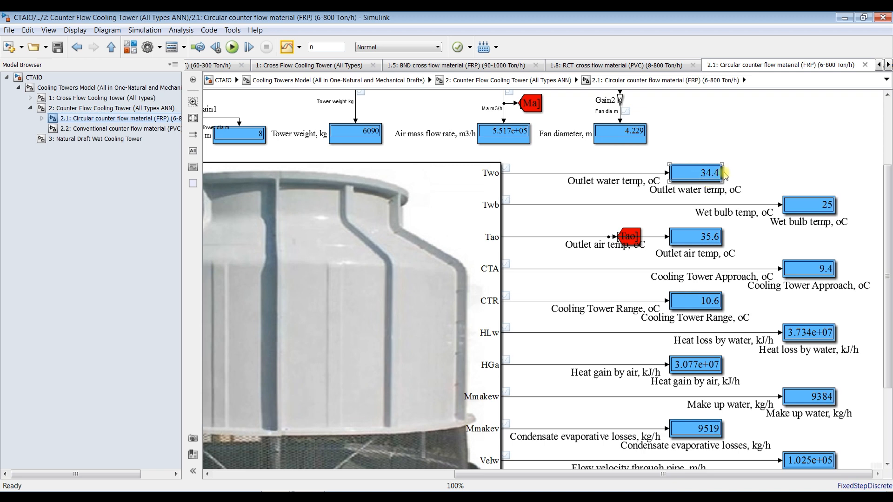
Review the circular tower's energy results, from wet bulb temperature, approach and range through heat loads, make-up water and total losses.
{"action": "left_click", "coordinate": [798, 227]}
{"action": "scroll", "coordinate": [889, 253], "scroll_direction": "down", "scroll_amount": 2}
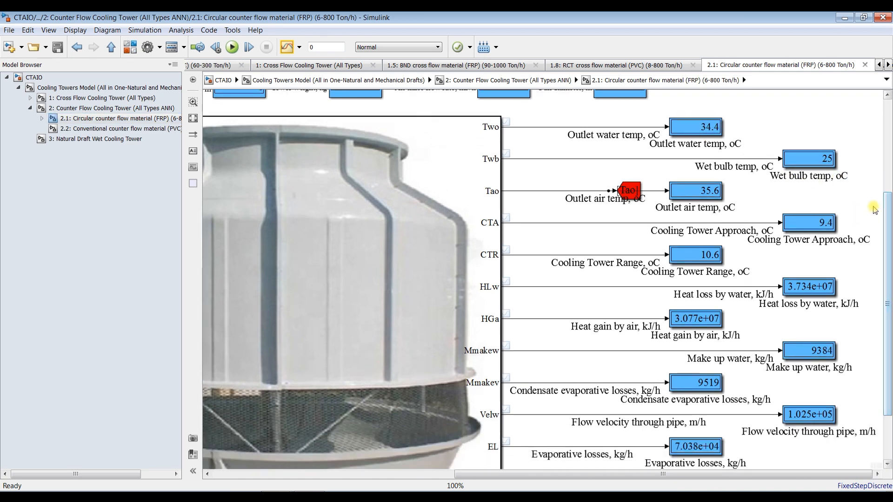
{"action": "scroll", "coordinate": [889, 206], "scroll_direction": "right", "scroll_amount": 3}
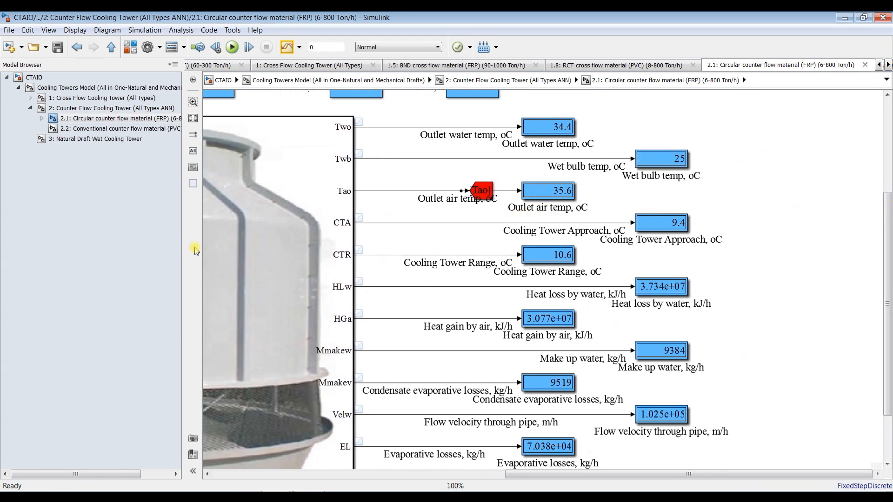
{"action": "left_click_drag", "start_coordinate": [182, 251], "coordinate": [77, 251]}
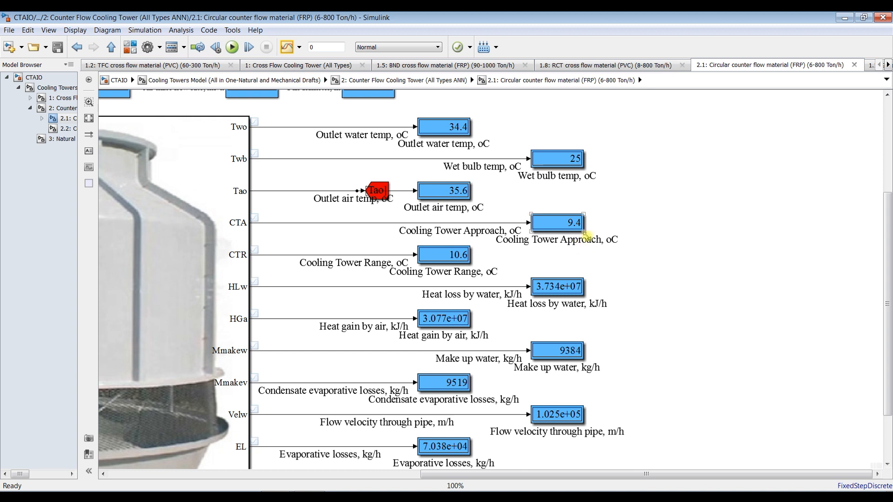
{"action": "left_click", "coordinate": [458, 256]}
{"action": "left_click", "coordinate": [486, 299]}
{"action": "left_click_drag", "start_coordinate": [889, 297], "coordinate": [888, 341]}
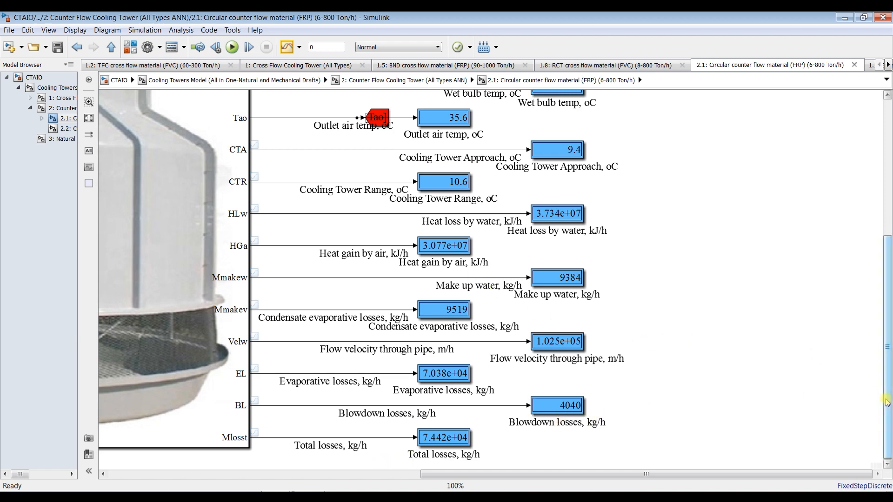
{"action": "left_click_drag", "start_coordinate": [888, 357], "coordinate": [889, 222]}
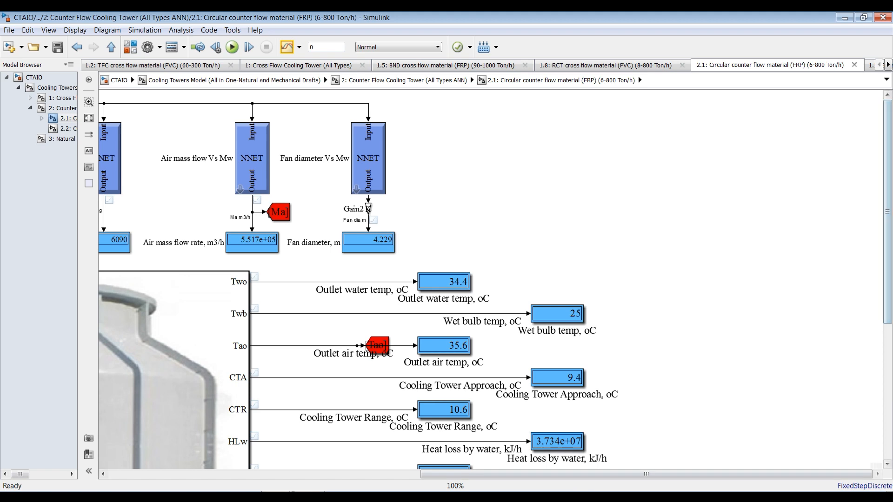
Examine the fan diameter and air mass flow rate predicted by the neural network blocks.
{"action": "left_click_drag", "start_coordinate": [649, 474], "coordinate": [493, 480]}
{"action": "left_click", "coordinate": [657, 240]}
{"action": "left_click", "coordinate": [519, 241]}
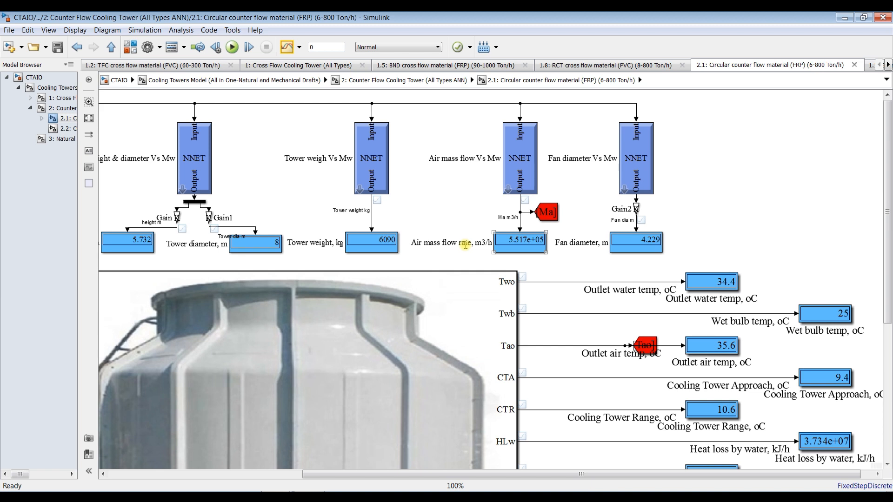
{"action": "left_click", "coordinate": [426, 223]}
{"action": "left_click", "coordinate": [522, 249]}
{"action": "left_click", "coordinate": [550, 241]}
{"action": "left_click_drag", "start_coordinate": [554, 479], "coordinate": [448, 475]}
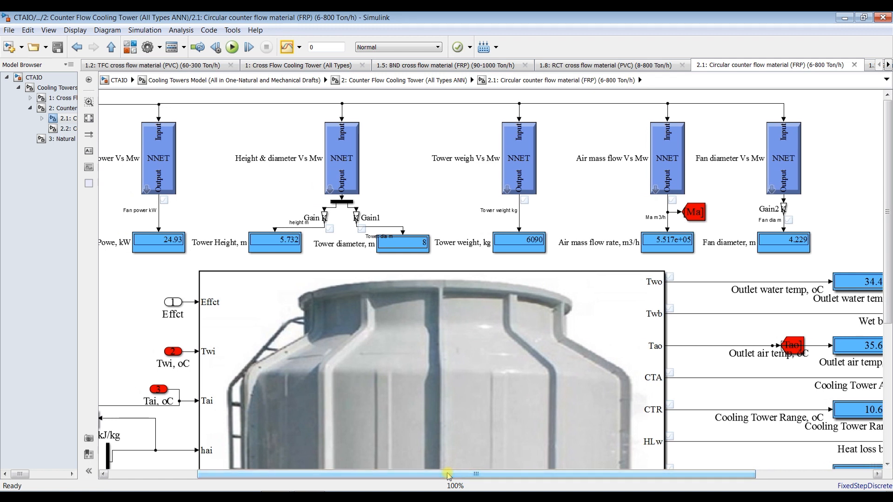
{"action": "left_click", "coordinate": [613, 241]}
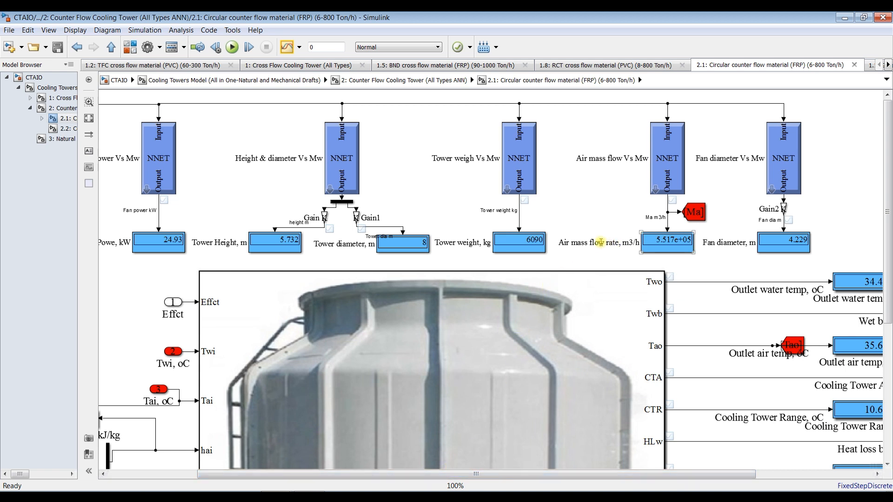
Examine the tower diameter, tower height and fan power results along with the inlet and outlet air enthalpies.
{"action": "left_click", "coordinate": [444, 261]}
{"action": "left_click", "coordinate": [334, 250]}
{"action": "left_click_drag", "start_coordinate": [450, 474], "coordinate": [406, 474]}
{"action": "scroll", "coordinate": [314, 301], "scroll_direction": "down", "scroll_amount": 3}
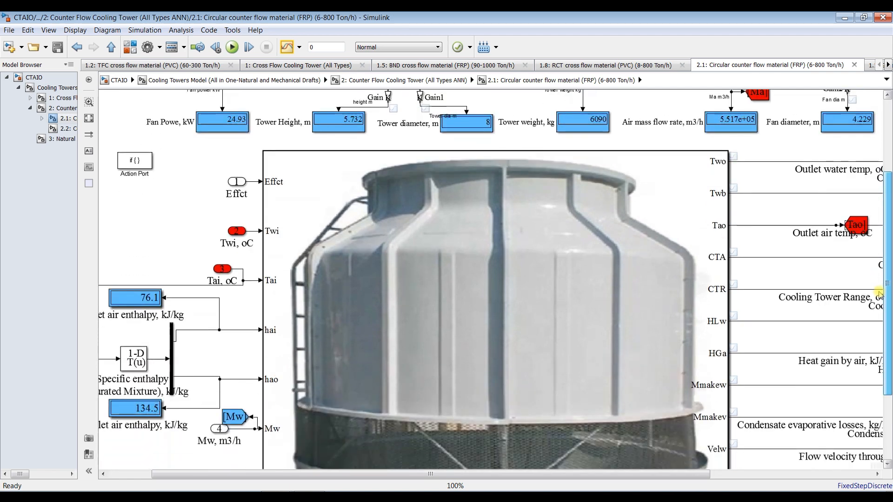
{"action": "left_click_drag", "start_coordinate": [889, 310], "coordinate": [889, 264]}
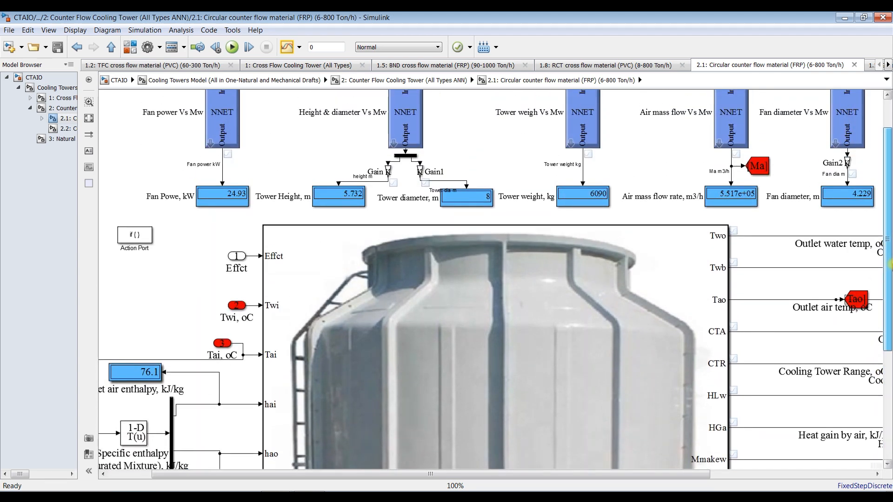
{"action": "left_click", "coordinate": [336, 197]}
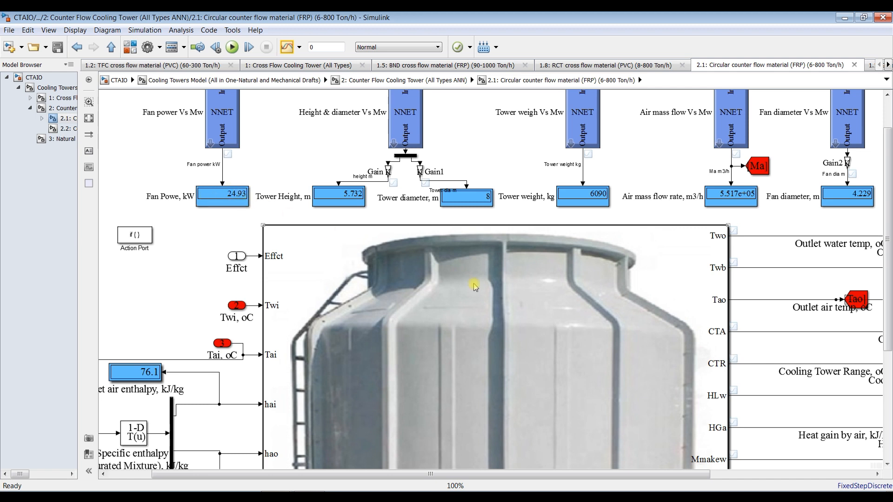
{"action": "left_click_drag", "start_coordinate": [889, 309], "coordinate": [889, 236]}
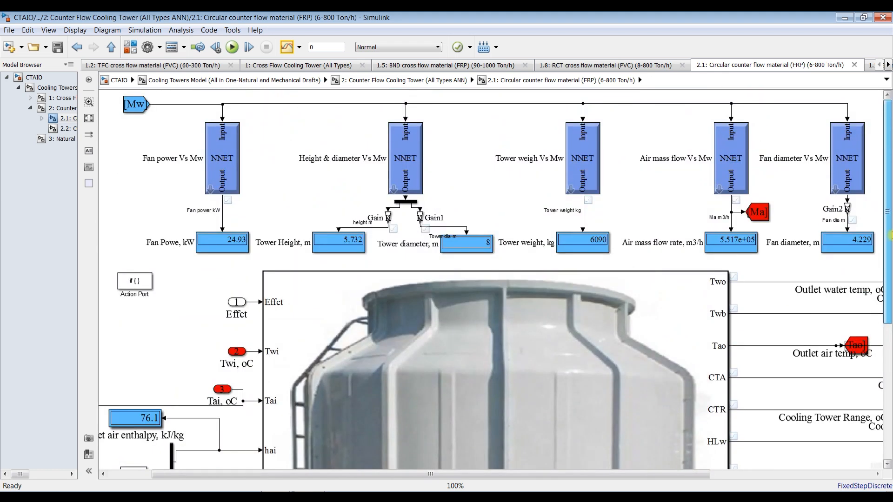
Set the simulation stop time to inf and widen the model browser to show the full subsystem names.
{"action": "left_click", "coordinate": [324, 47]}
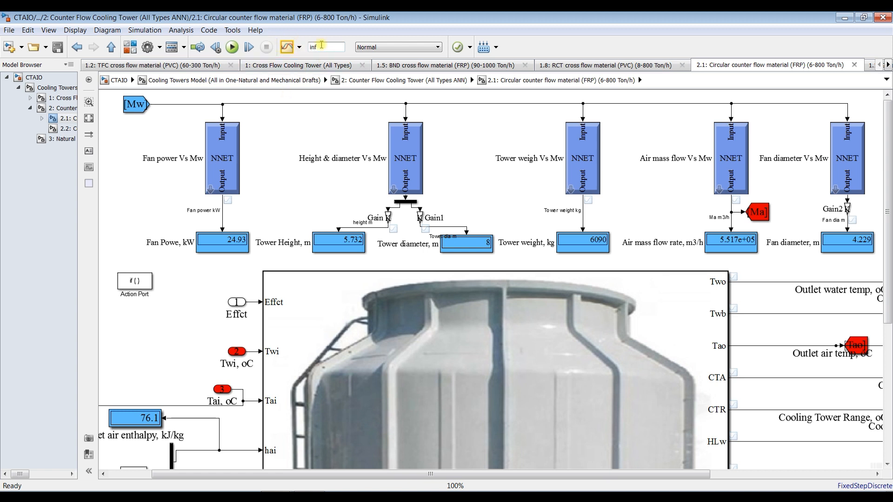
{"action": "left_click", "coordinate": [298, 132]}
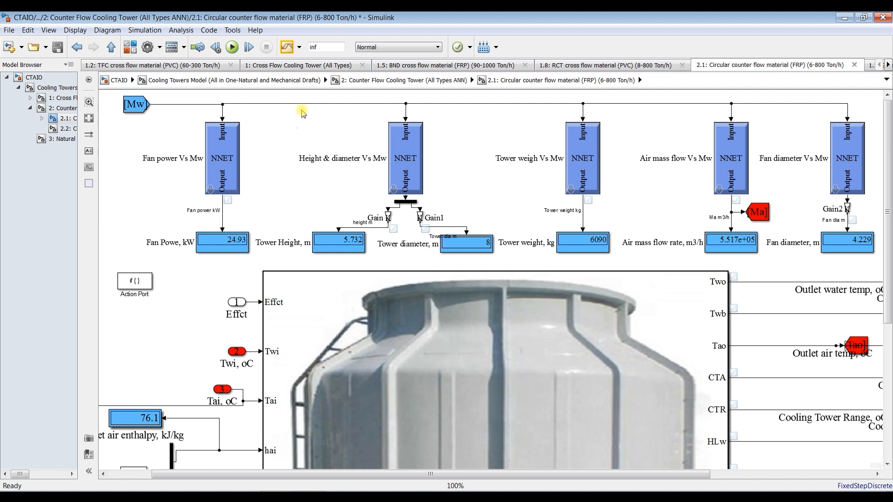
{"action": "left_click_drag", "start_coordinate": [80, 227], "coordinate": [183, 226]}
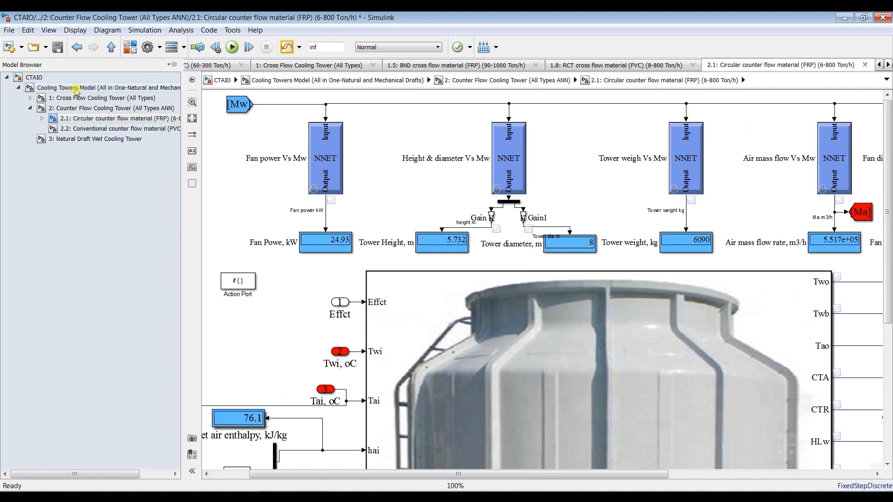
Try to keep the Counter Flow Cooling Tower block's parameters dialog open beside the circular tower subsystem.
{"action": "left_click", "coordinate": [47, 88]}
{"action": "double_click", "coordinate": [563, 160]}
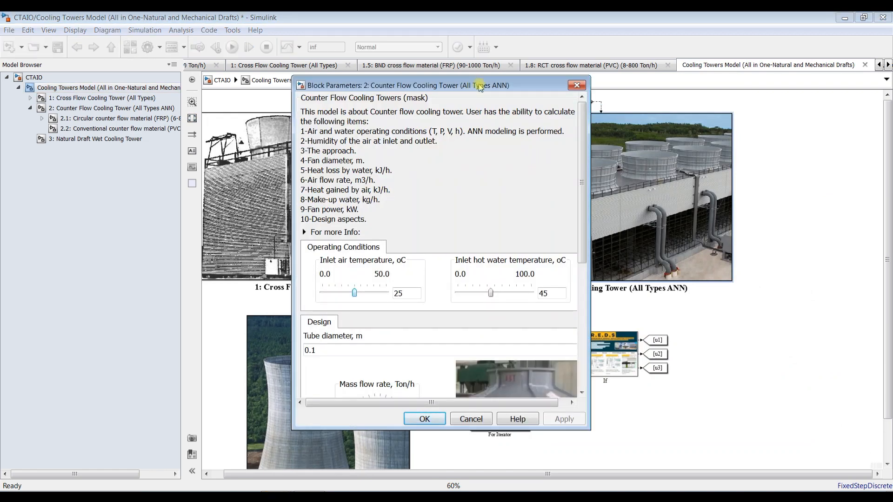
{"action": "left_click_drag", "start_coordinate": [481, 87], "coordinate": [348, 102]}
{"action": "left_click_drag", "start_coordinate": [452, 179], "coordinate": [459, 161]}
{"action": "left_click_drag", "start_coordinate": [458, 195], "coordinate": [468, 195]}
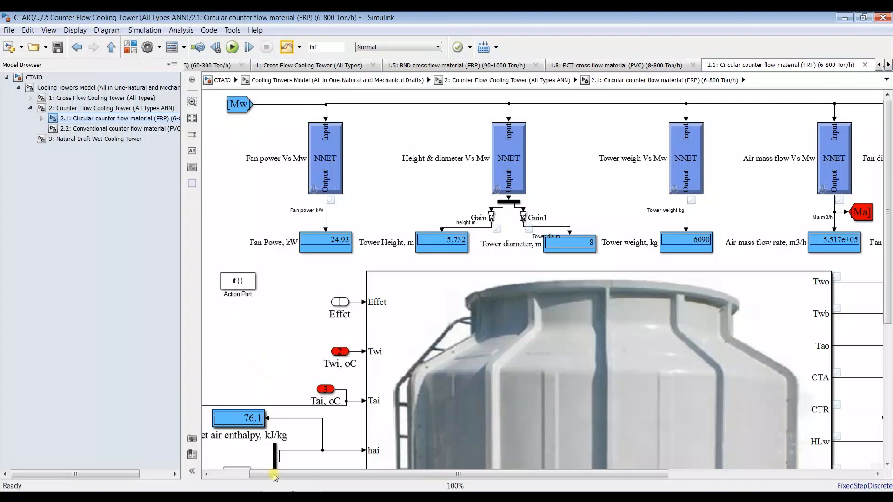
{"action": "left_click", "coordinate": [277, 491]}
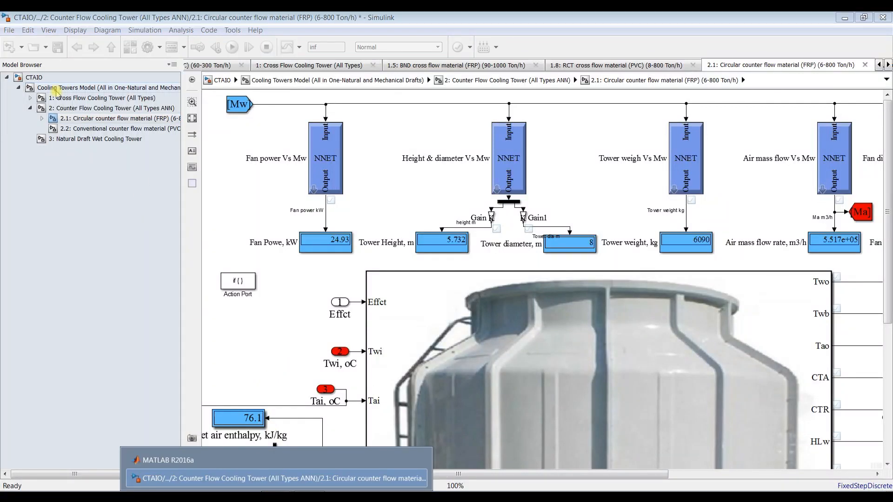
Set the Counter Flow Cooling Tower block's inlet hot water temperature to 47.0 °C and return to the 2.1 circular subsystem.
{"action": "left_click", "coordinate": [77, 89]}
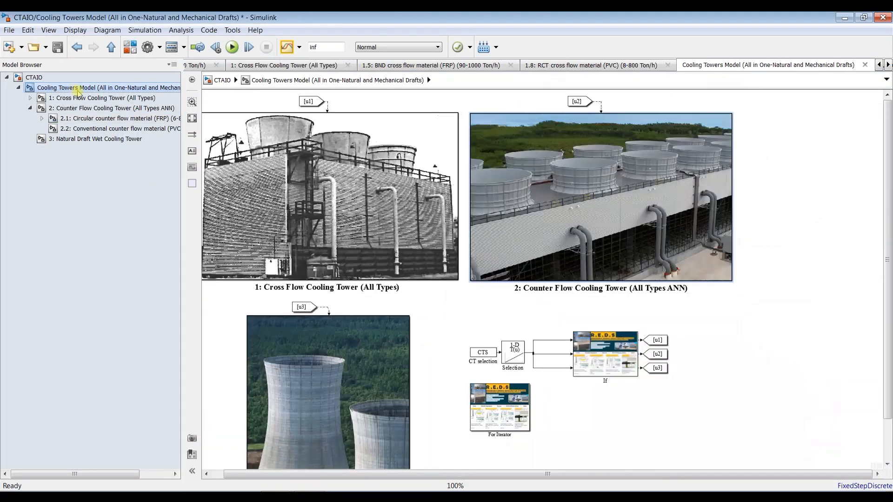
{"action": "double_click", "coordinate": [553, 192]}
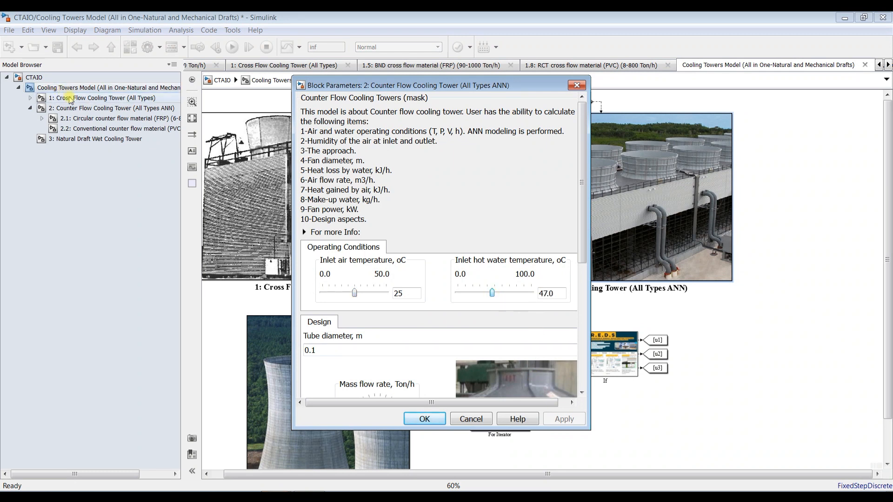
{"action": "left_click", "coordinate": [94, 119]}
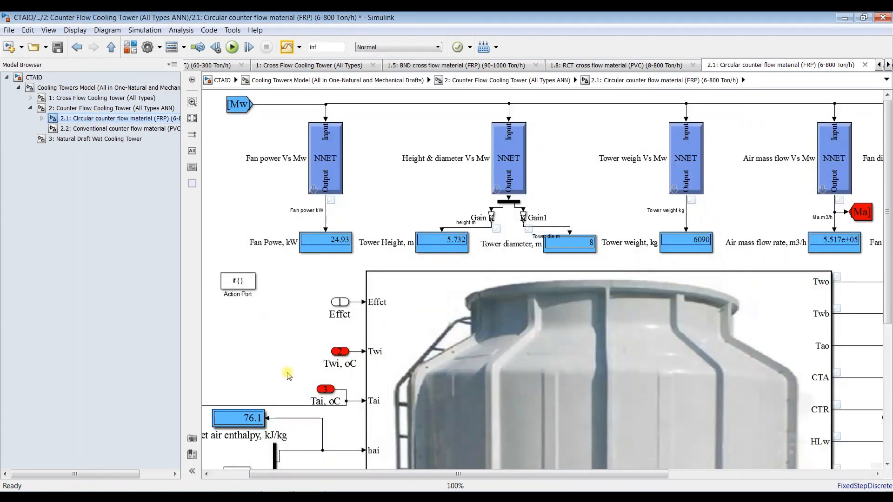
{"action": "mouse_move", "coordinate": [276, 497]}
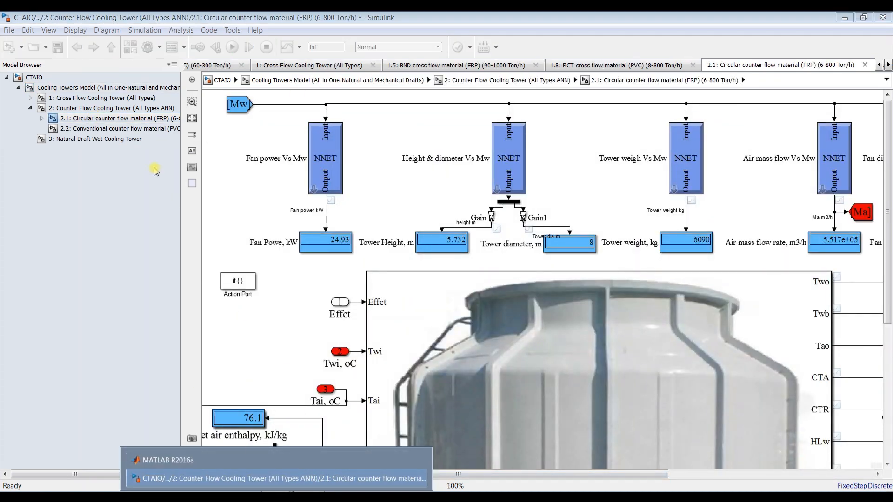
Go back to the Cooling Towers Model level that contains the Counter Flow Cooling Tower block.
{"action": "left_click", "coordinate": [86, 89]}
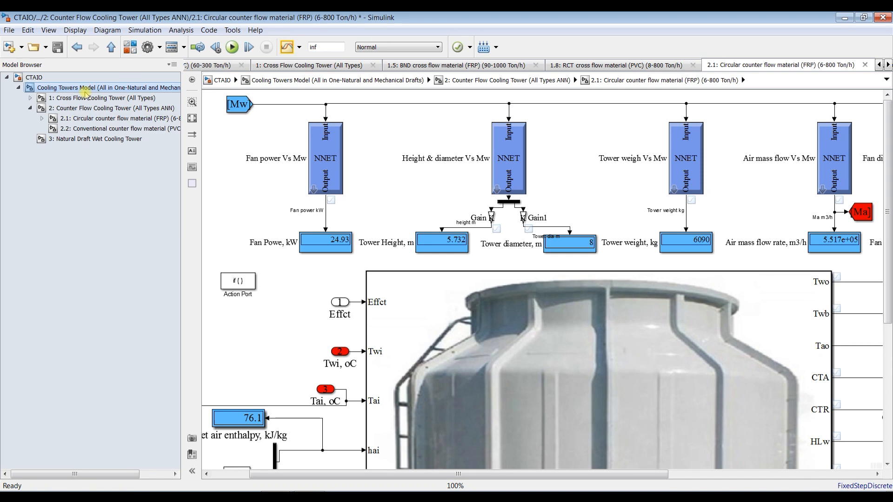
{"action": "left_click", "coordinate": [93, 97]}
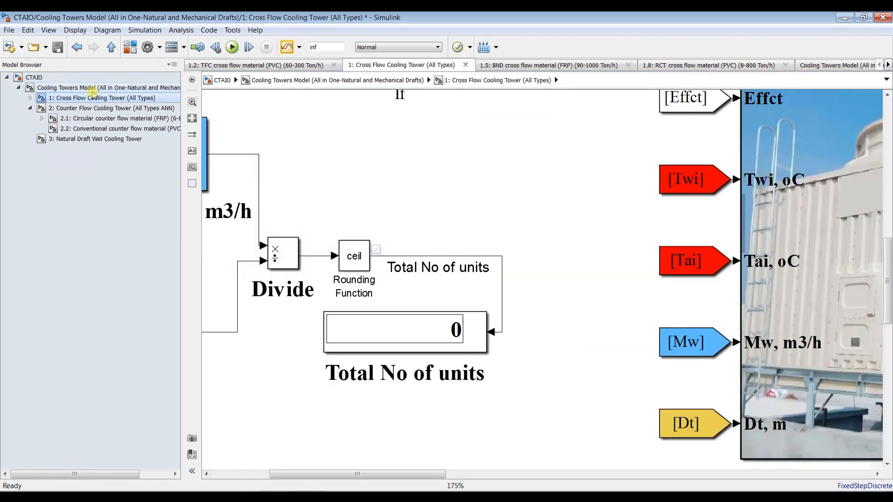
{"action": "left_click", "coordinate": [192, 118]}
{"action": "left_click", "coordinate": [109, 88]}
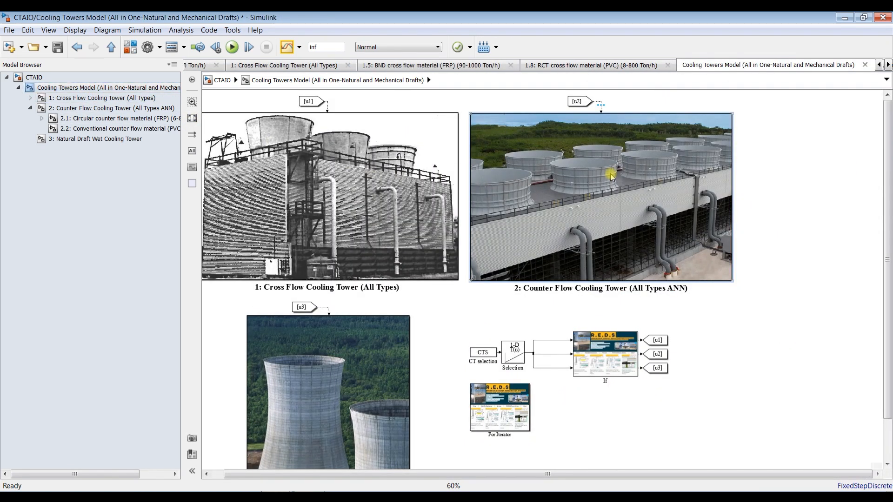
Enter a mass flow rate of 10 Ton/h in the Counter Flow Cooling Tower block's parameters.
{"action": "double_click", "coordinate": [610, 177]}
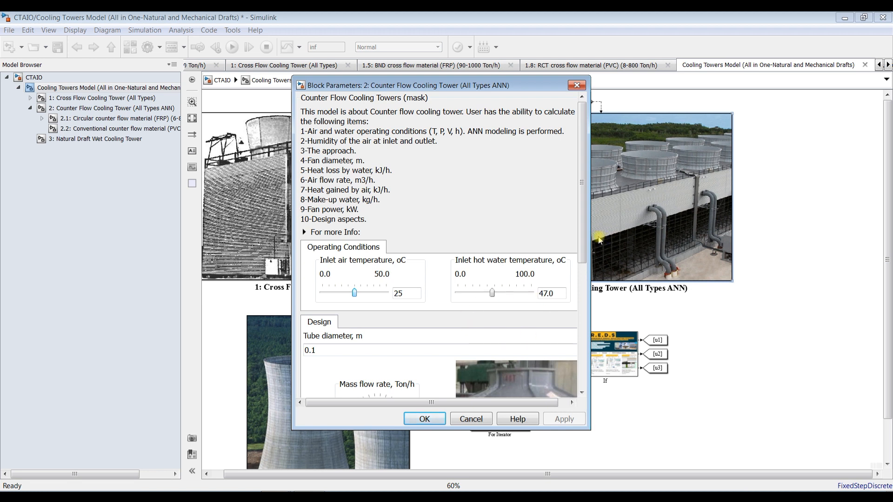
{"action": "left_click_drag", "start_coordinate": [585, 240], "coordinate": [579, 328]}
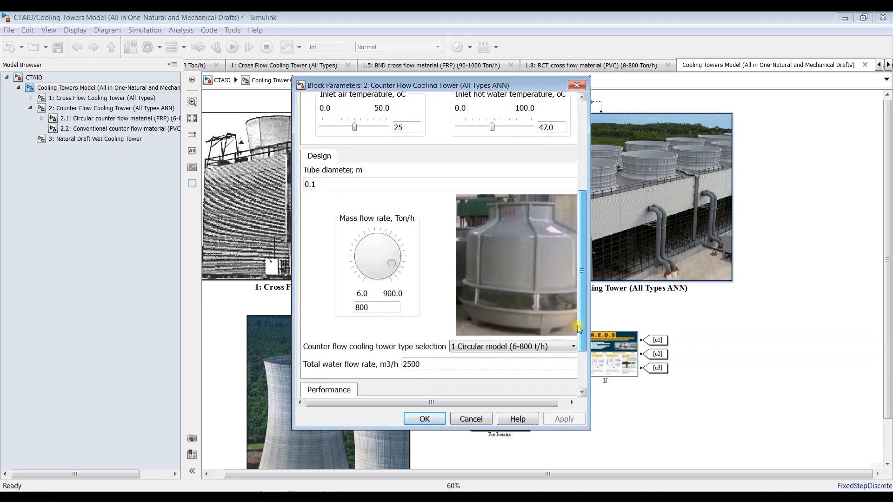
{"action": "double_click", "coordinate": [376, 306]}
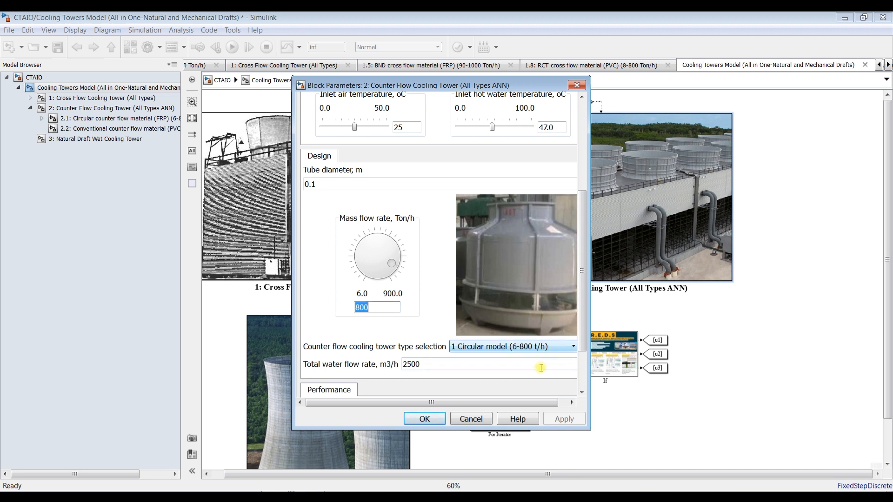
{"action": "key", "text": "BackSpace"}
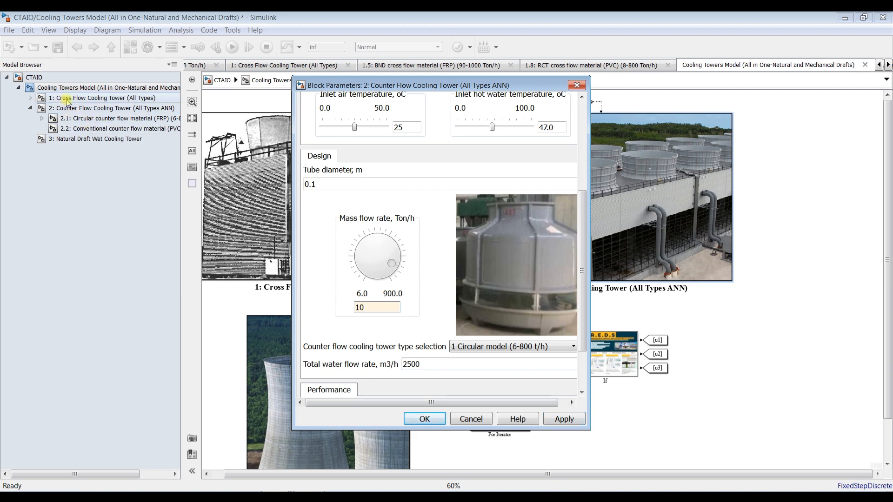
Show the 2.1 circular counter flow subsystem behind the parameters dialog, move the dialog aside and apply the new mass flow rate.
{"action": "left_click", "coordinate": [88, 119]}
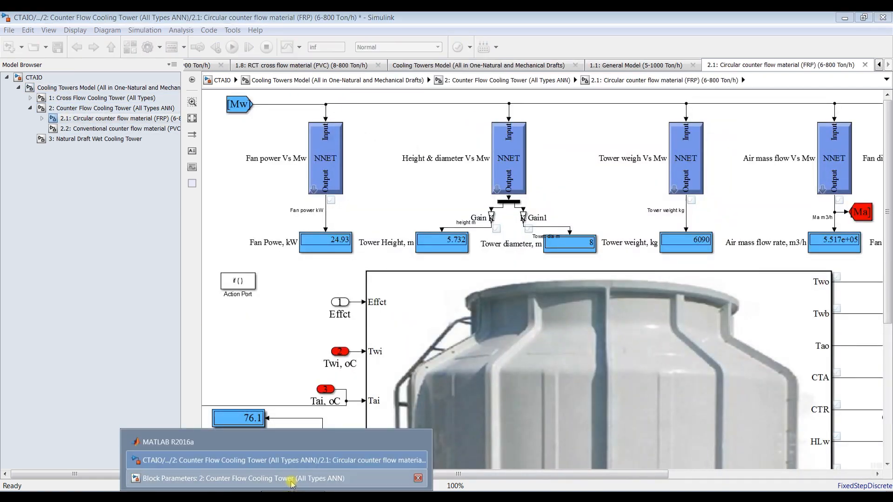
{"action": "left_click", "coordinate": [295, 479]}
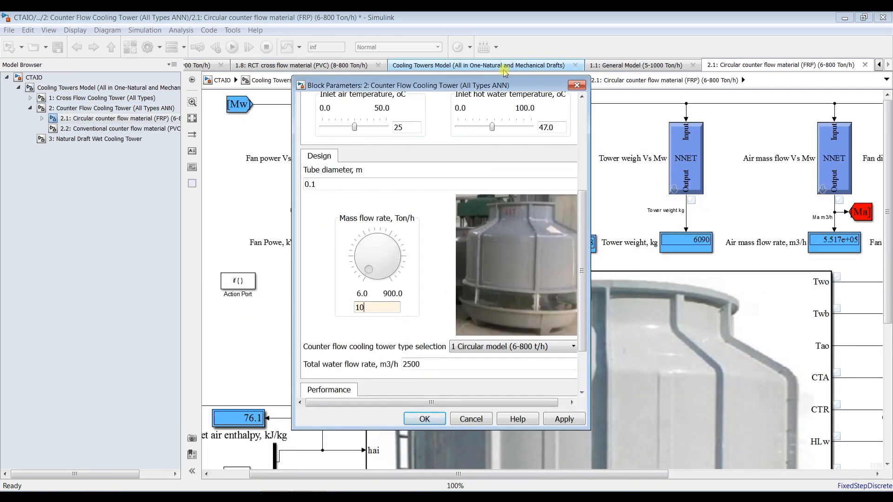
{"action": "left_click_drag", "start_coordinate": [461, 84], "coordinate": [229, 99]}
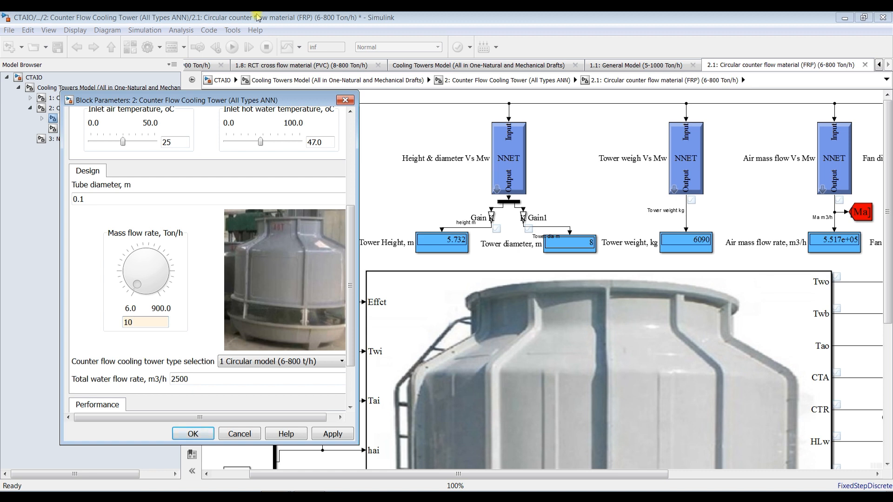
{"action": "left_click", "coordinate": [333, 434]}
{"action": "left_click", "coordinate": [326, 18]}
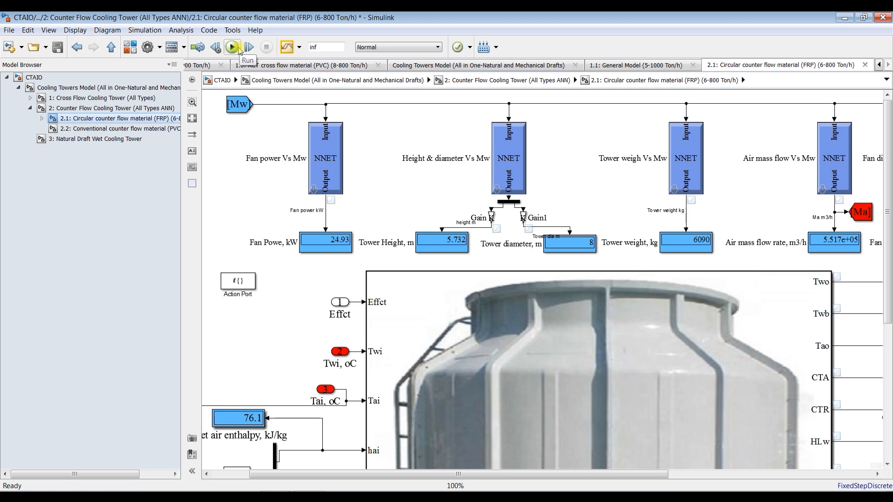
Run the simulation with the 2.1 circular subsystem's tower dimension and outlet displays in view.
{"action": "left_click_drag", "start_coordinate": [502, 474], "coordinate": [688, 414]}
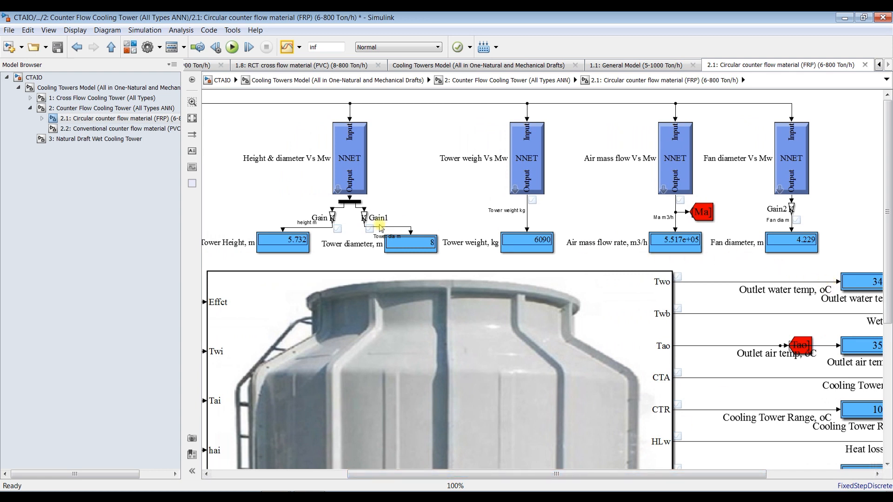
{"action": "mouse_move", "coordinate": [276, 498]}
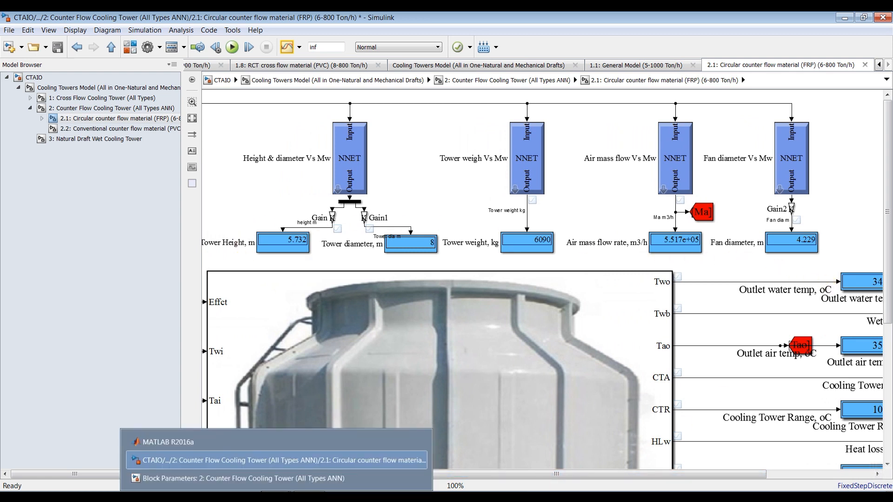
{"action": "left_click", "coordinate": [275, 479]}
{"action": "left_click", "coordinate": [307, 16]}
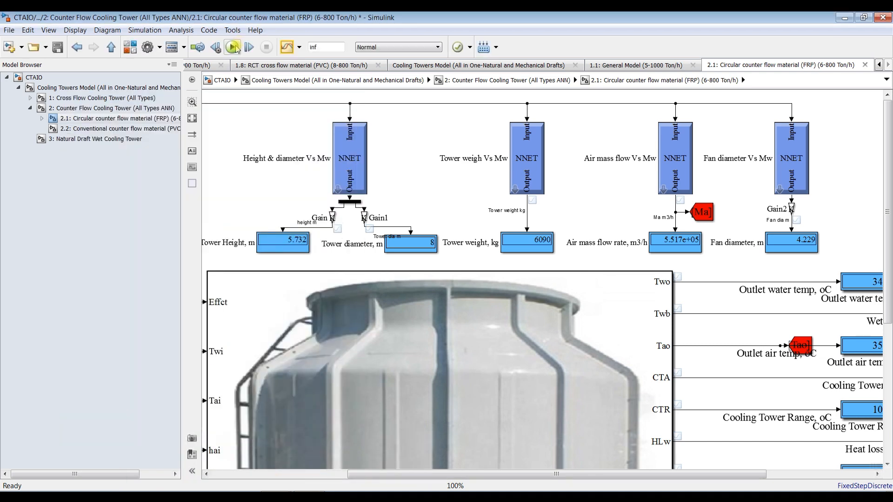
{"action": "left_click", "coordinate": [233, 47]}
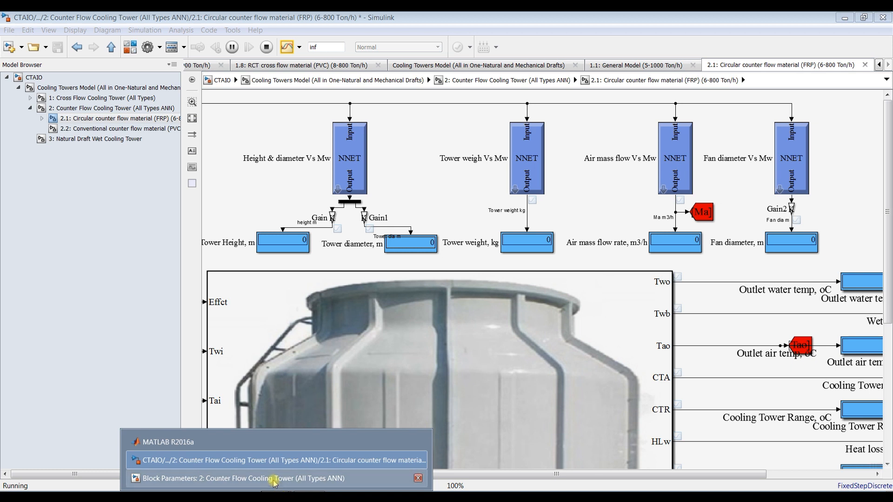
While the simulation runs, lower the block's mass flow rate to 6.0 Ton/h and raise it gradually to 497.7 Ton/h.
{"action": "left_click", "coordinate": [275, 479]}
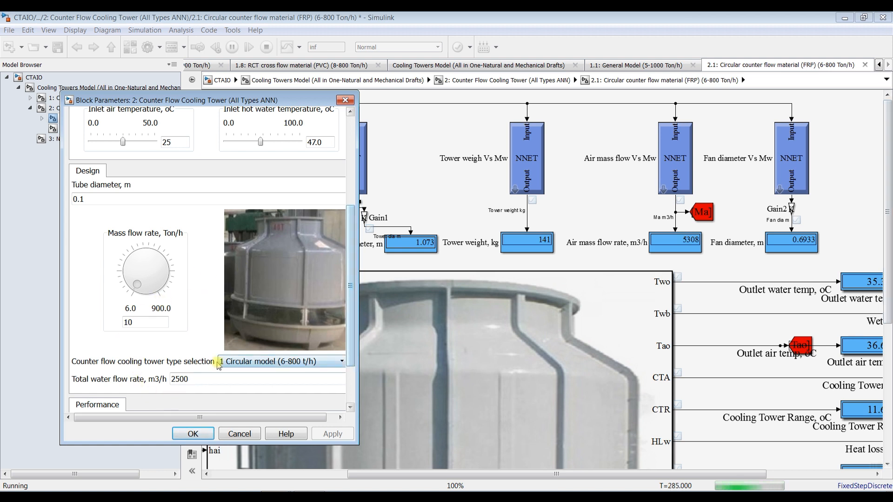
{"action": "left_click", "coordinate": [138, 287]}
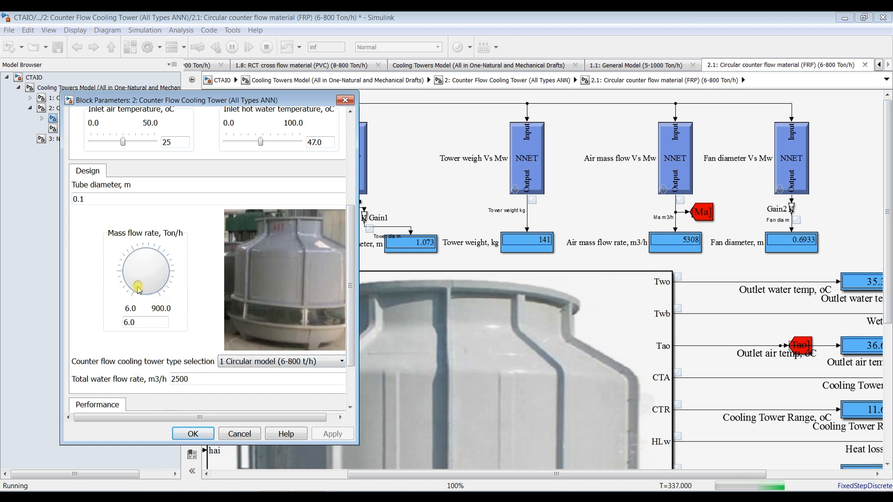
{"action": "left_click", "coordinate": [136, 286]}
{"action": "left_click", "coordinate": [135, 288]}
{"action": "left_click", "coordinate": [133, 287]}
{"action": "left_click", "coordinate": [133, 285]}
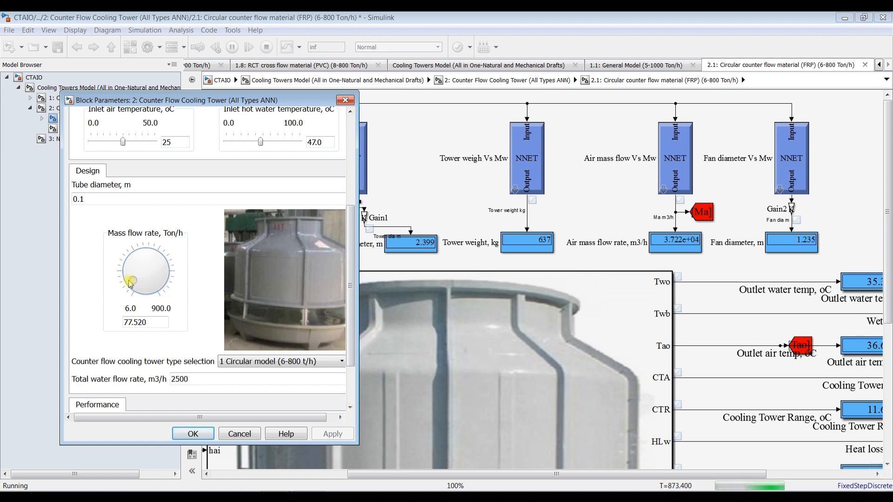
{"action": "left_click_drag", "start_coordinate": [132, 281], "coordinate": [106, 295]}
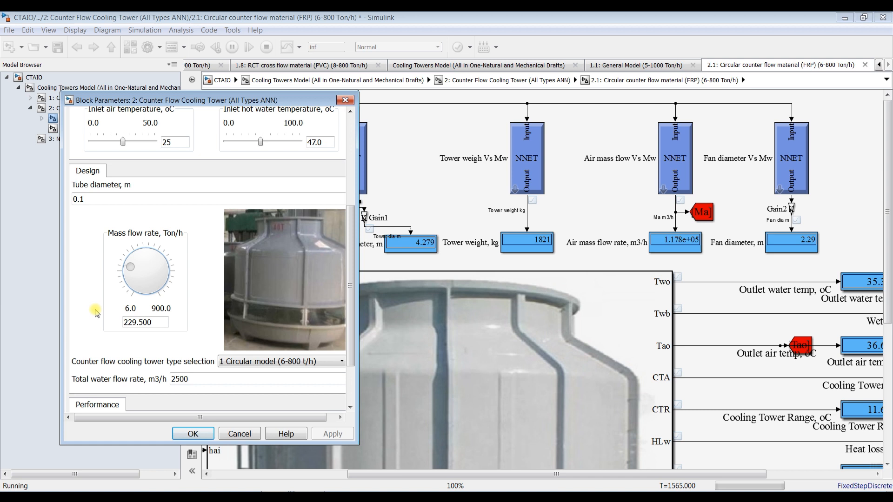
{"action": "left_click_drag", "start_coordinate": [120, 262], "coordinate": [144, 274]}
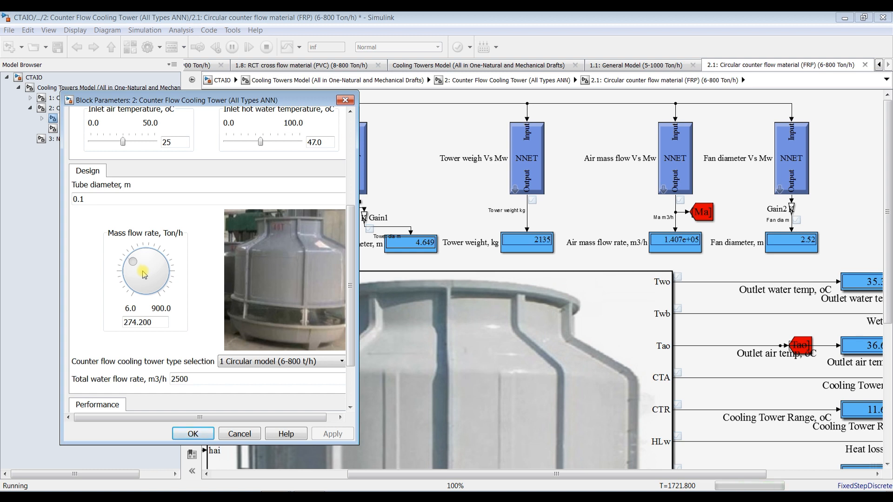
{"action": "left_click_drag", "start_coordinate": [144, 274], "coordinate": [144, 276]}
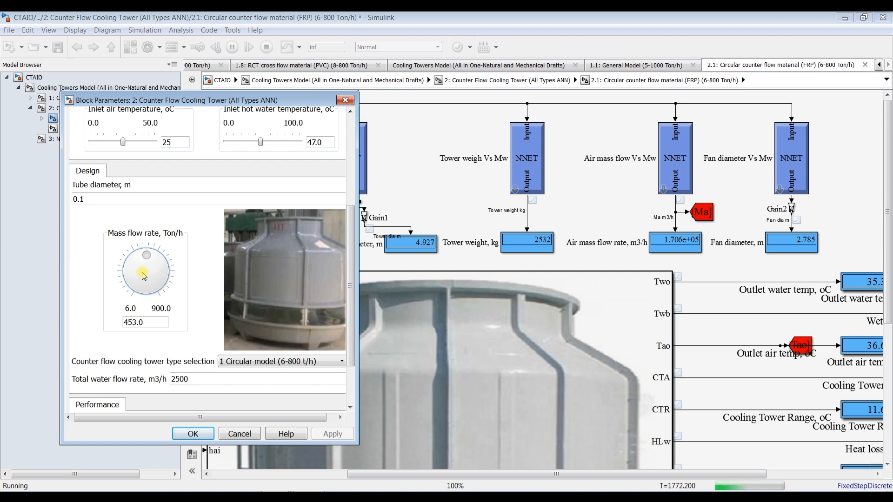
{"action": "left_click_drag", "start_coordinate": [144, 275], "coordinate": [144, 276]}
Raise the inlet hot water temperature to 55.0 °C and the inlet air temperature to 27.5 °C in the running model.
{"action": "left_click_drag", "start_coordinate": [350, 239], "coordinate": [350, 188]}
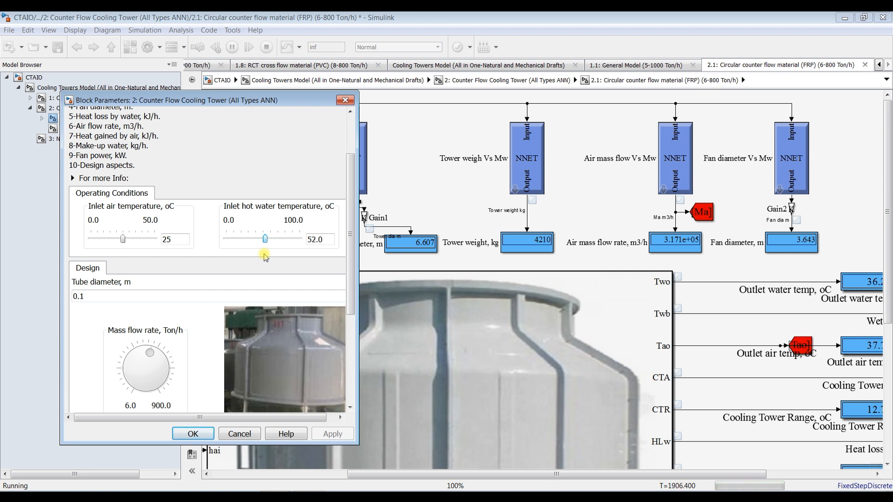
{"action": "key", "text": "Right"}
{"action": "left_click", "coordinate": [125, 239]}
{"action": "key", "text": "Right"}
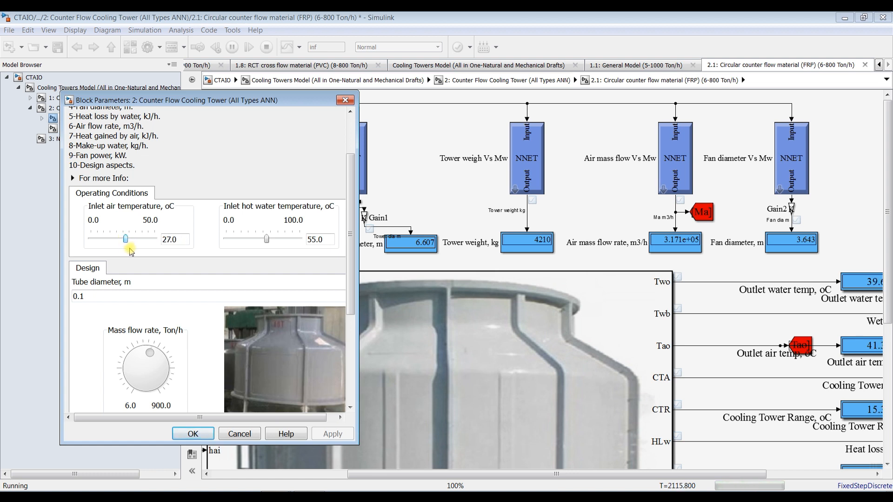
Raise the cooling tower effectiveness to 0.660 and accept the block parameters.
{"action": "left_click_drag", "start_coordinate": [352, 224], "coordinate": [352, 314]}
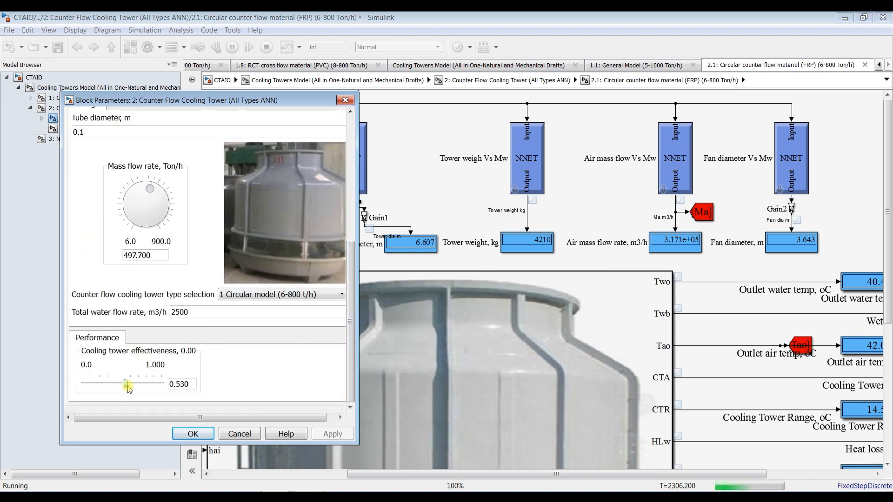
{"action": "left_click_drag", "start_coordinate": [129, 389], "coordinate": [131, 388]}
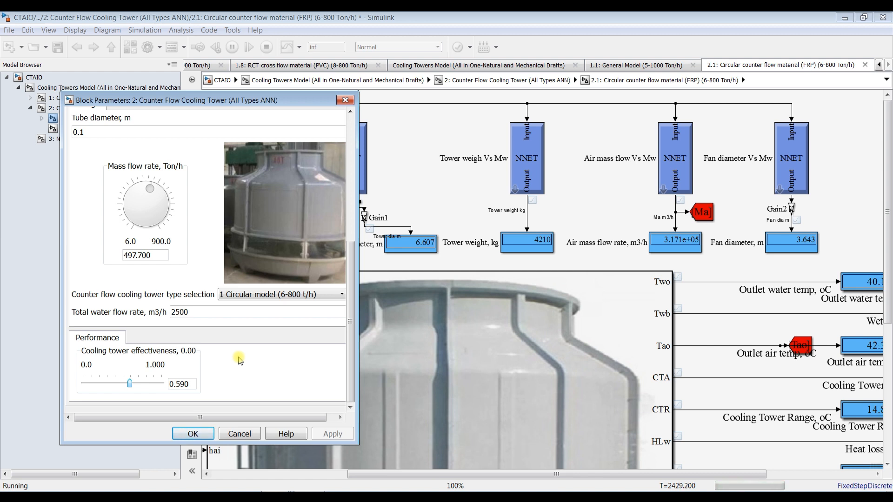
{"action": "key", "text": "Right"}
{"action": "key", "text": "Right"}
{"action": "key", "text": "Right"}
{"action": "key", "text": "Right"}
{"action": "key", "text": "Right"}
{"action": "key", "text": "Right"}
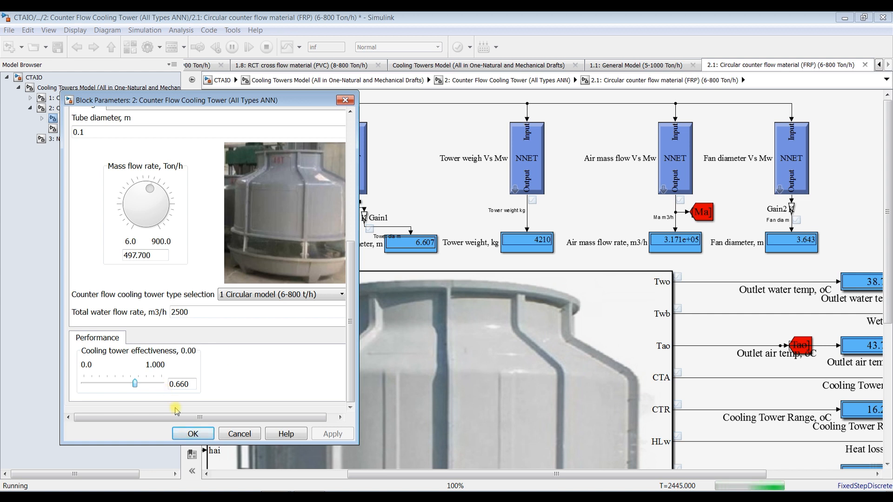
{"action": "left_click", "coordinate": [191, 434]}
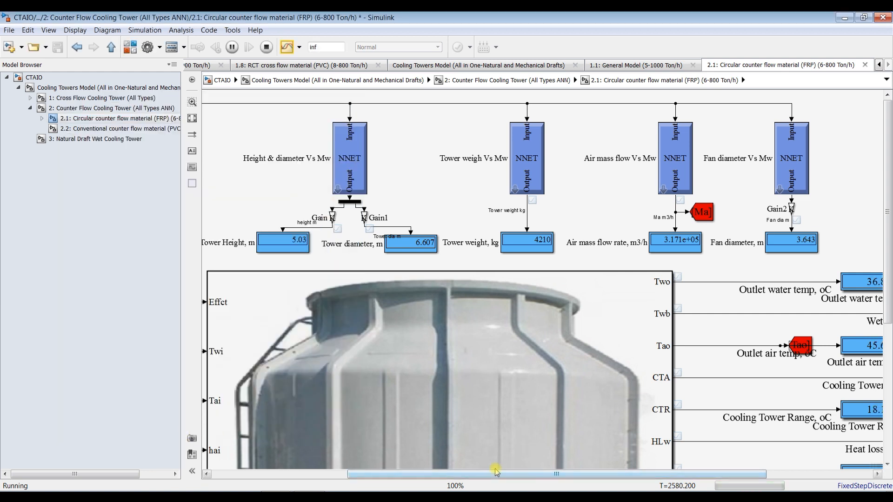
Stop the simulation, view the circular tower's outlet results and open the 2: Counter Flow Cooling Tower subsystem.
{"action": "left_click", "coordinate": [266, 47]}
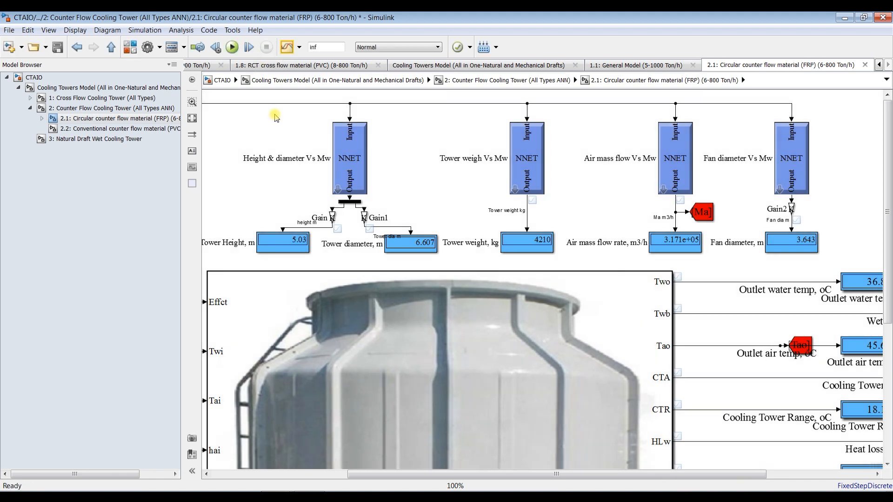
{"action": "left_click_drag", "start_coordinate": [720, 475], "coordinate": [741, 476]}
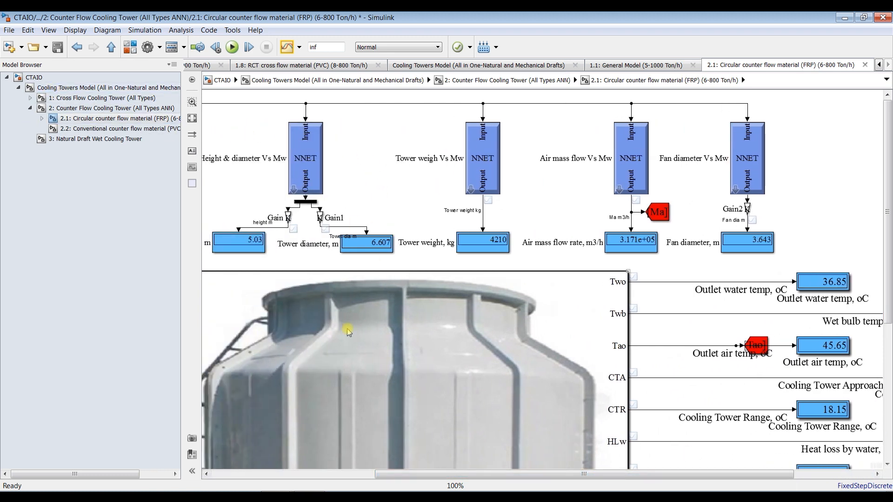
{"action": "left_click", "coordinate": [59, 88]}
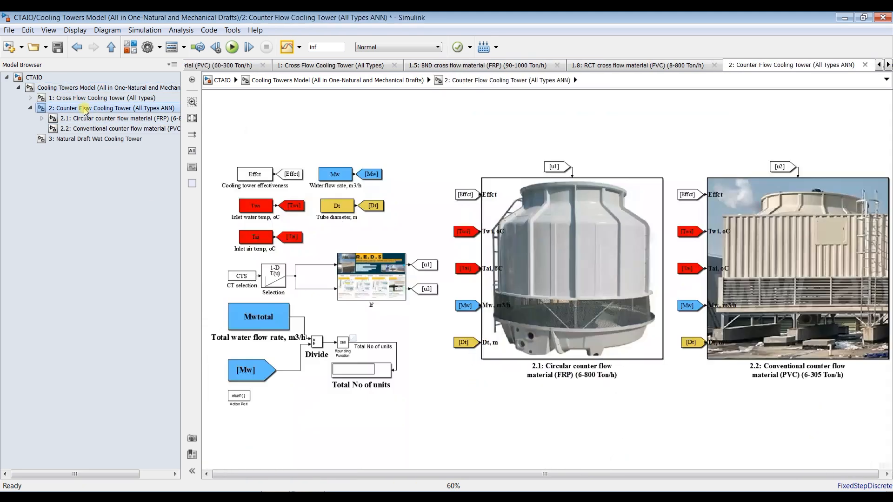
{"action": "left_click", "coordinate": [86, 109]}
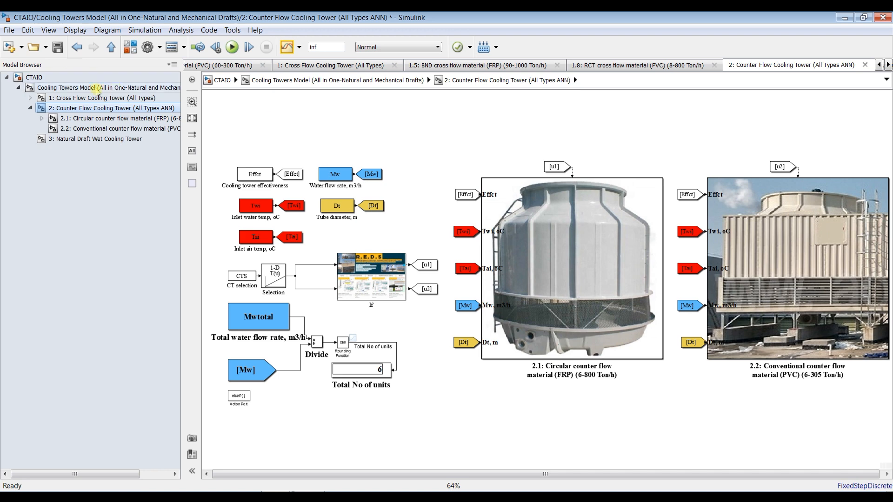
Review the Counter Flow Cooling Tower block's mass flow rate, total water flow rate and effectiveness settings from the parent model level.
{"action": "left_click", "coordinate": [97, 88]}
{"action": "double_click", "coordinate": [629, 185]}
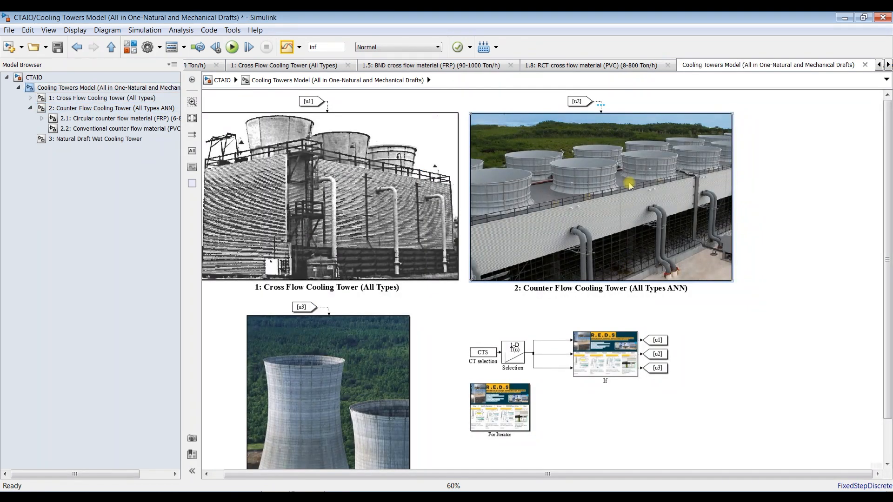
{"action": "scroll", "coordinate": [583, 218], "scroll_direction": "down", "scroll_amount": 4}
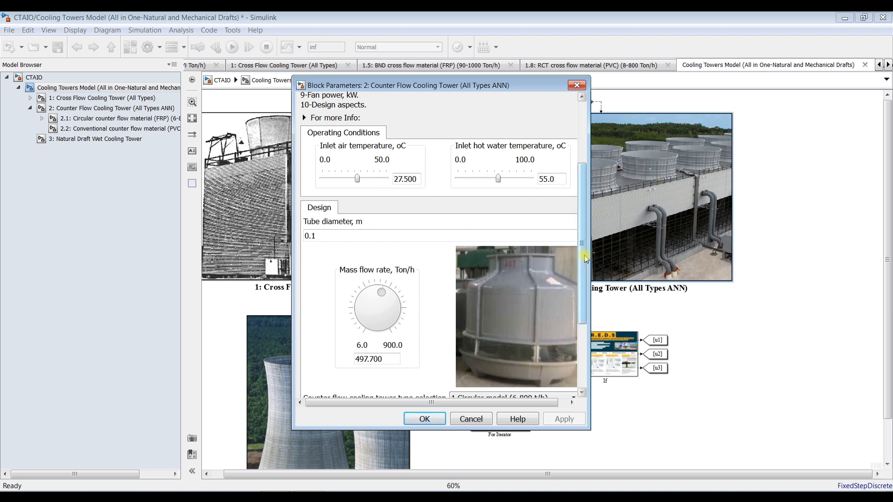
{"action": "scroll", "coordinate": [583, 279], "scroll_direction": "down", "scroll_amount": 4}
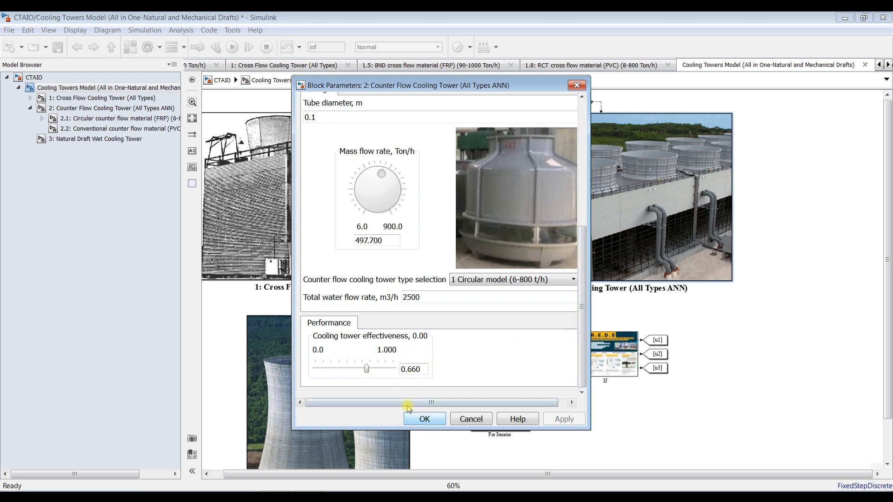
{"action": "left_click", "coordinate": [423, 420]}
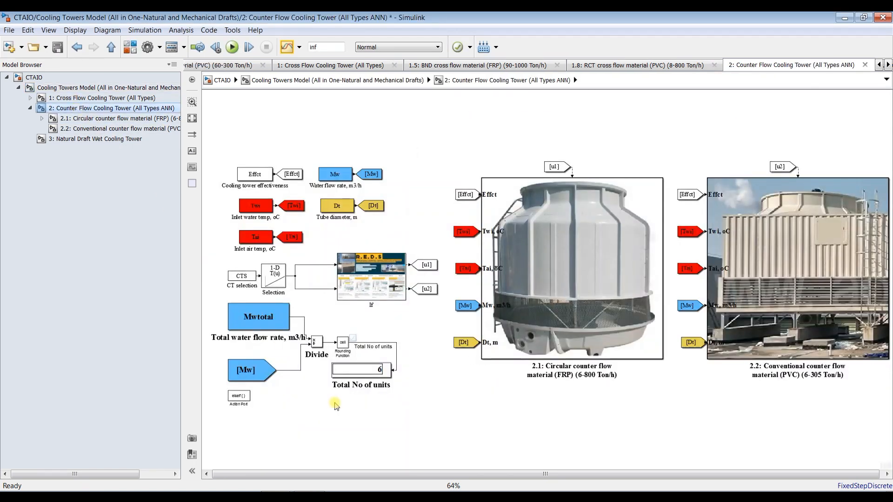
Examine how the Counter Flow subsystem derives the total number of units from the total and per-tower water flow rates.
{"action": "scroll", "coordinate": [364, 407], "scroll_direction": "down", "scroll_amount": 1}
{"action": "scroll", "coordinate": [364, 409], "scroll_direction": "up", "scroll_amount": 2}
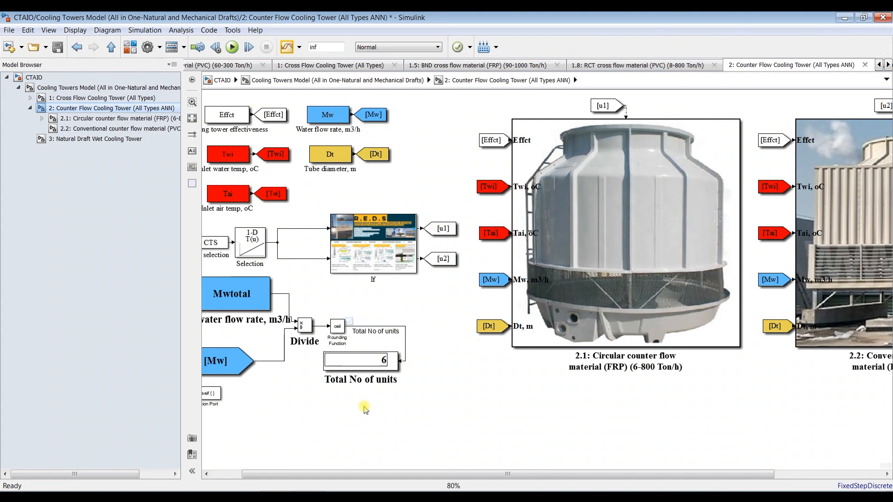
{"action": "scroll", "coordinate": [364, 409], "scroll_direction": "up", "scroll_amount": 1}
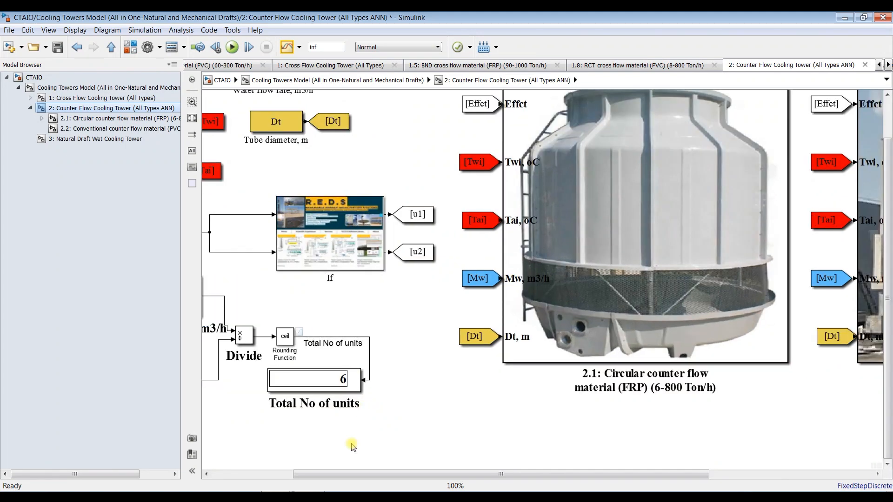
{"action": "left_click_drag", "start_coordinate": [381, 474], "coordinate": [300, 479]}
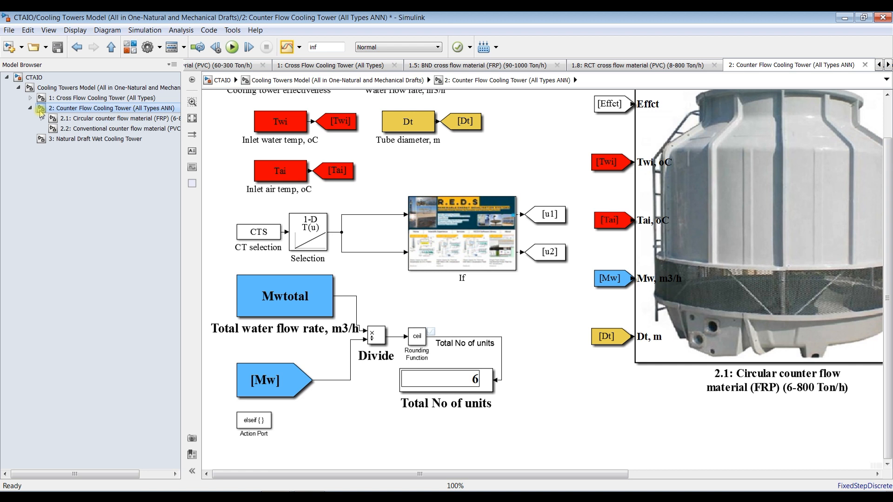
Open the Simulation Data Inspector, maximize its window and enlarge the signal list area.
{"action": "left_click", "coordinate": [287, 49]}
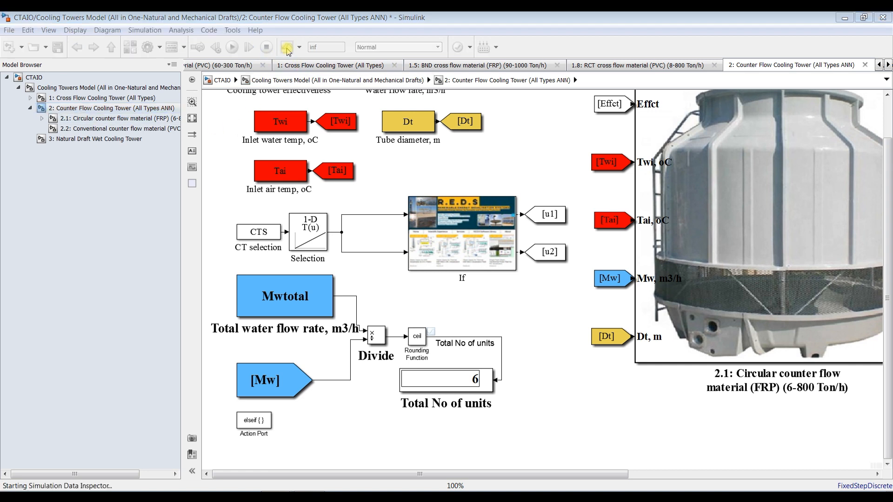
{"action": "left_click", "coordinate": [412, 251]}
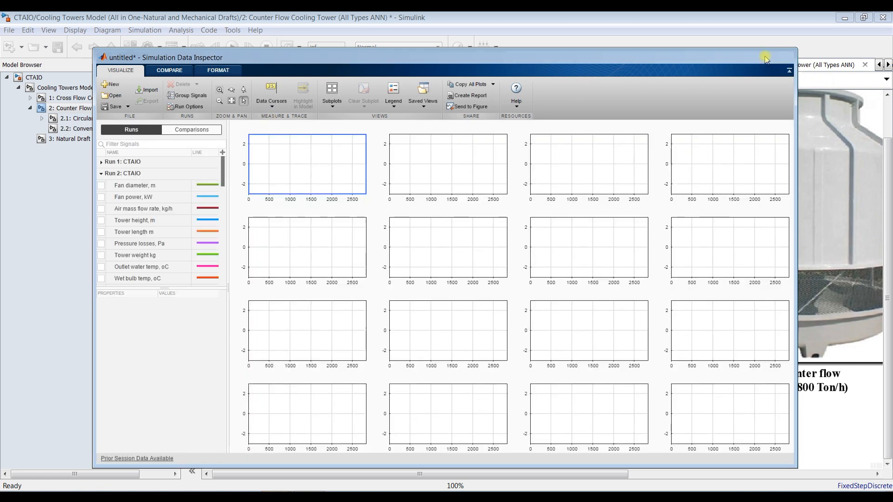
{"action": "left_click", "coordinate": [766, 58]}
{"action": "left_click_drag", "start_coordinate": [63, 387], "coordinate": [67, 439]}
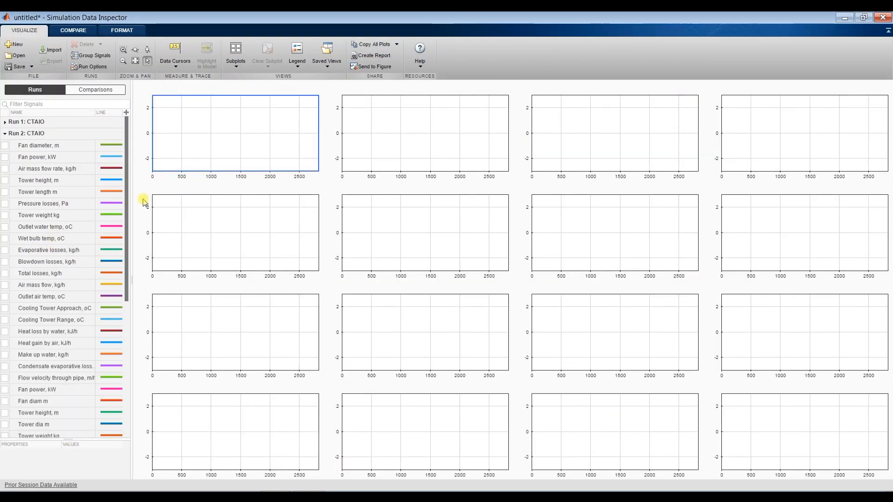
{"action": "left_click", "coordinate": [5, 146]}
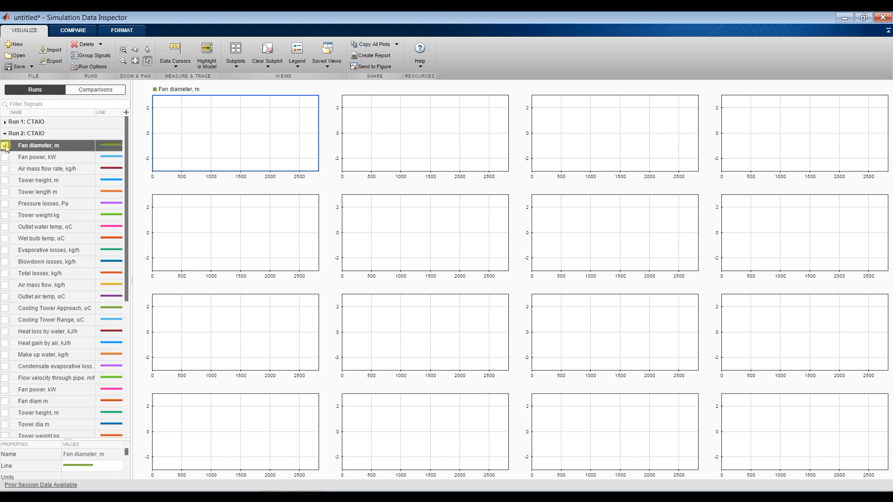
{"action": "left_click", "coordinate": [5, 146]}
{"action": "left_click", "coordinate": [5, 158]}
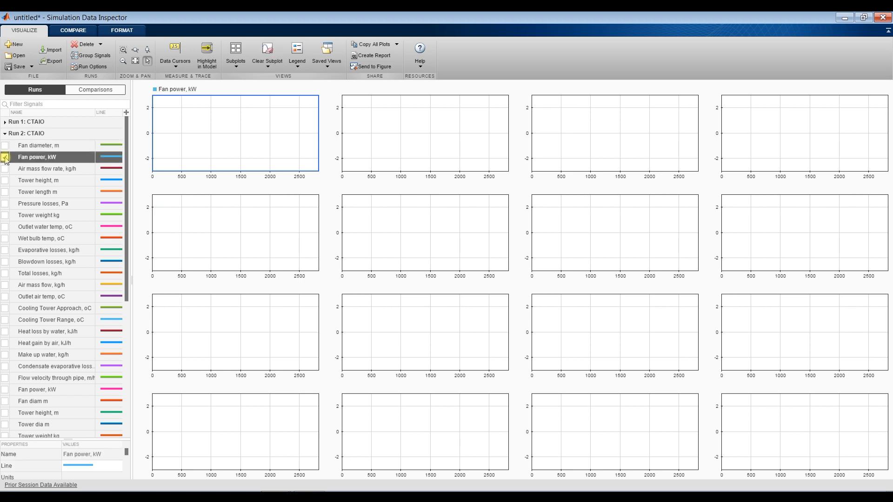
{"action": "left_click", "coordinate": [5, 157]}
{"action": "scroll", "coordinate": [33, 248], "scroll_direction": "down", "scroll_amount": 2}
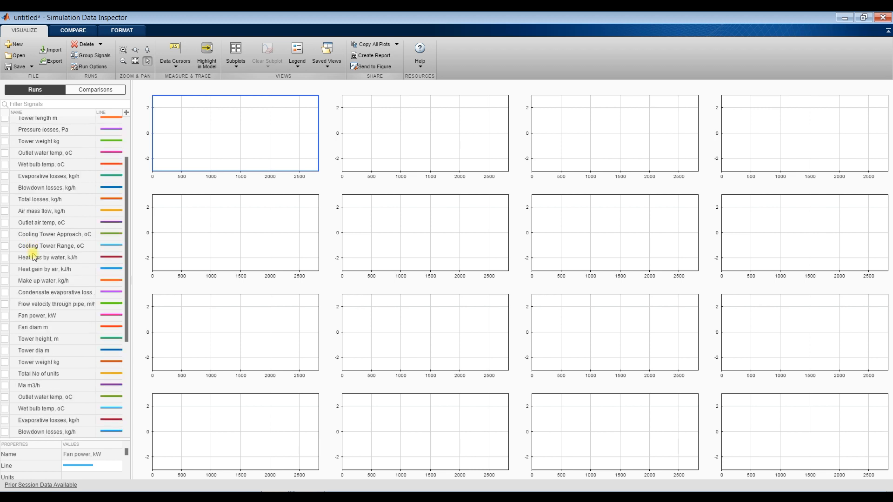
{"action": "left_click", "coordinate": [6, 319]}
{"action": "left_click", "coordinate": [5, 318]}
{"action": "left_click", "coordinate": [5, 328]}
{"action": "left_click", "coordinate": [6, 329]}
{"action": "left_click", "coordinate": [5, 328]}
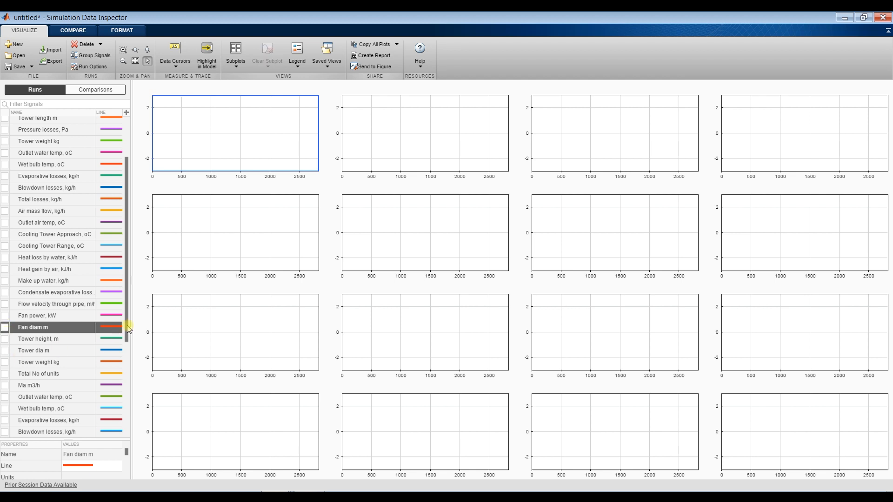
Plot Run 2's final Fan power kW signal in the first subplot and the Tower dia m signal below it in the list in the second.
{"action": "left_click_drag", "start_coordinate": [128, 328], "coordinate": [124, 415]}
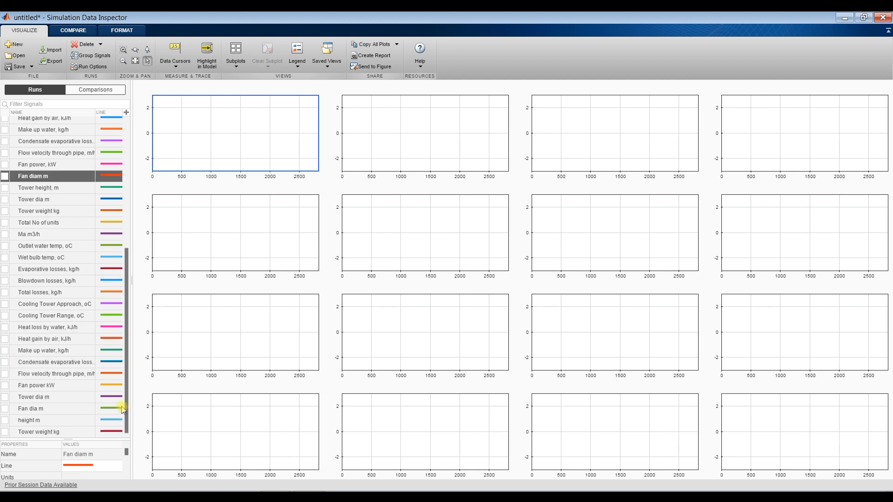
{"action": "left_click", "coordinate": [5, 385]}
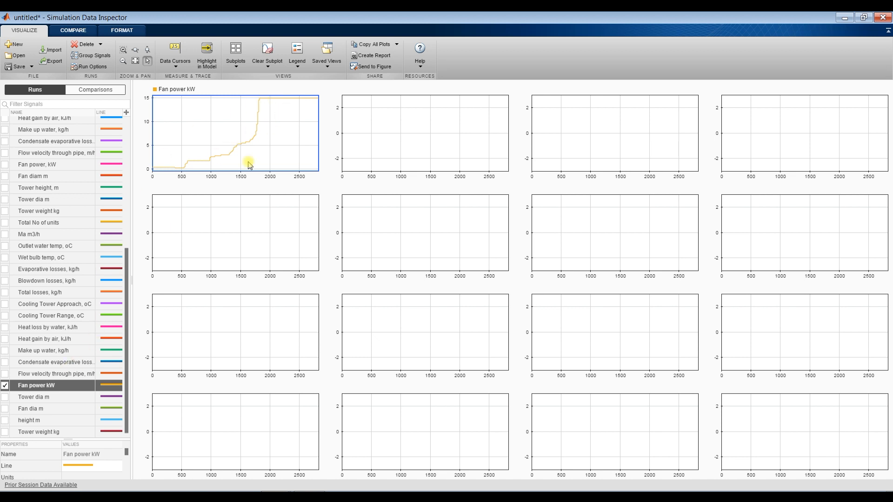
{"action": "left_click", "coordinate": [409, 140]}
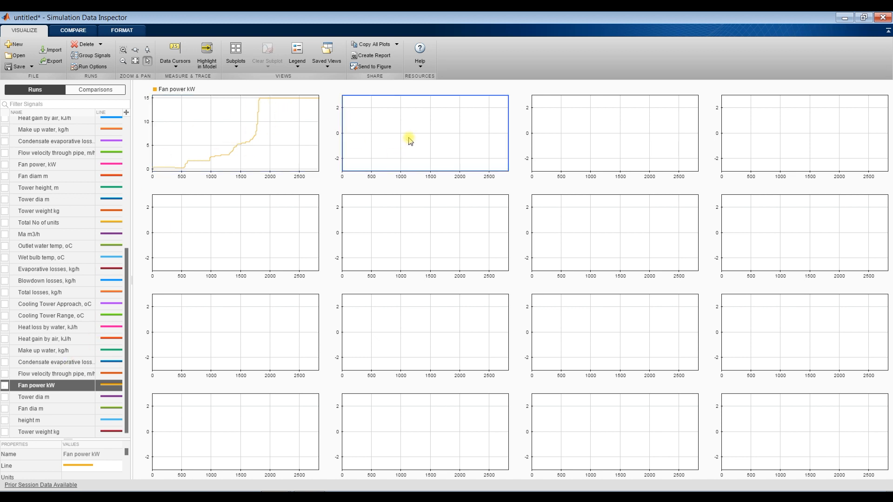
{"action": "left_click", "coordinate": [5, 398]}
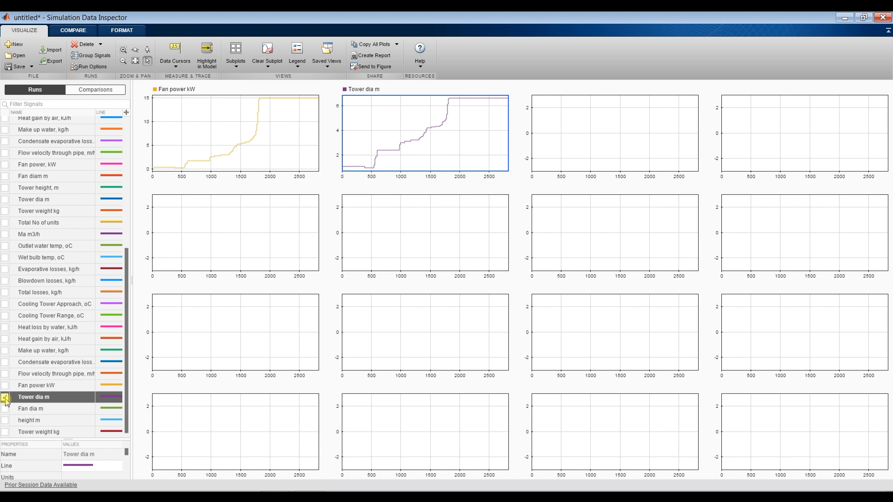
Plot the Fan dia m signal in the first row's third subplot and height m in its fourth.
{"action": "left_click", "coordinate": [536, 165]}
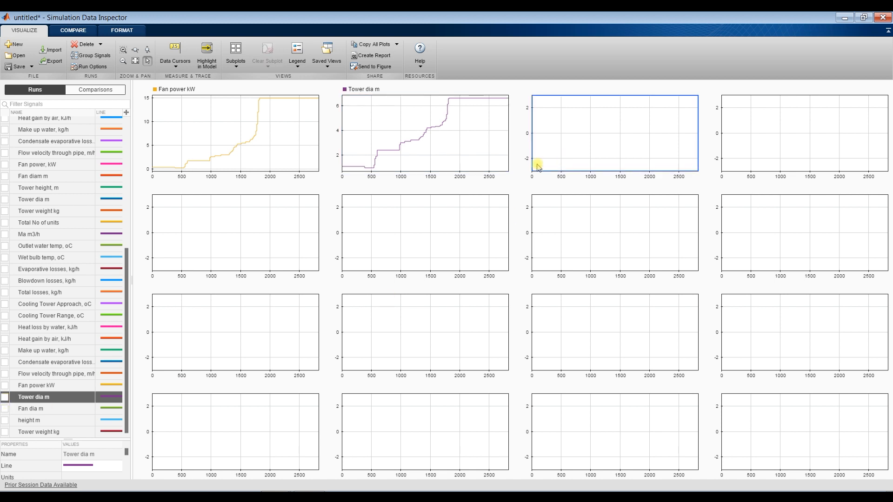
{"action": "left_click", "coordinate": [5, 408]}
{"action": "left_click_drag", "start_coordinate": [127, 427], "coordinate": [128, 452]}
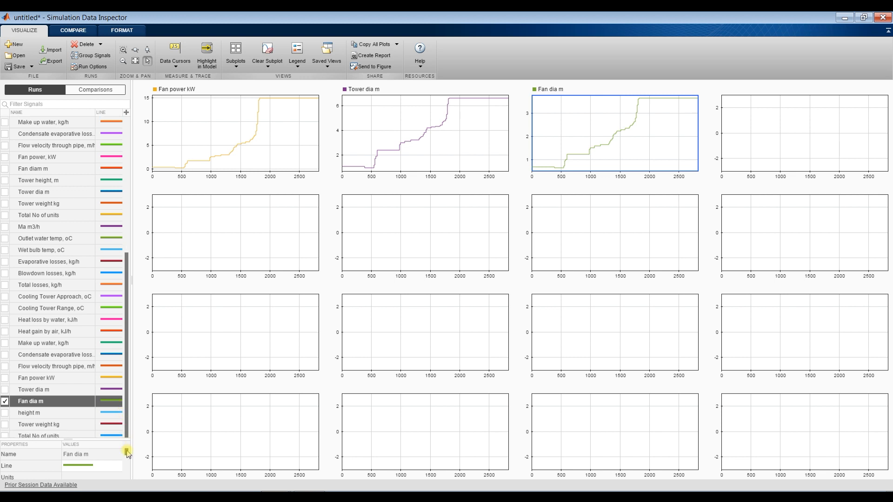
{"action": "left_click", "coordinate": [828, 108]}
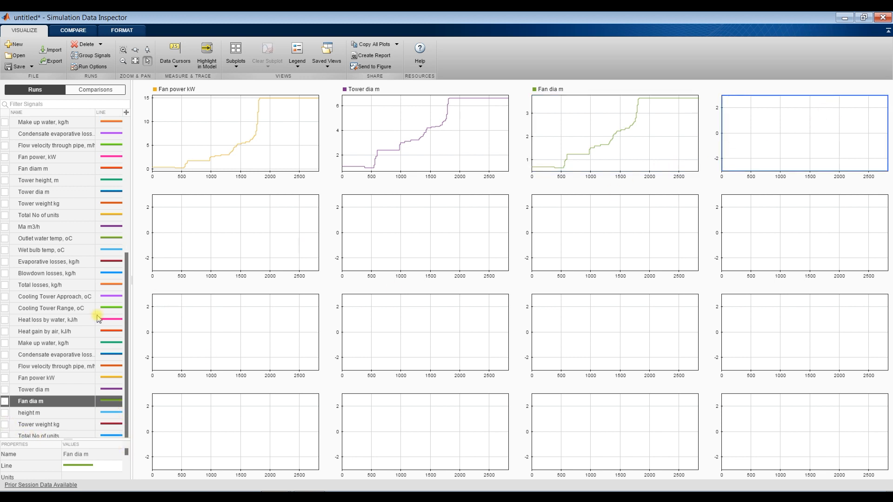
{"action": "left_click", "coordinate": [6, 413]}
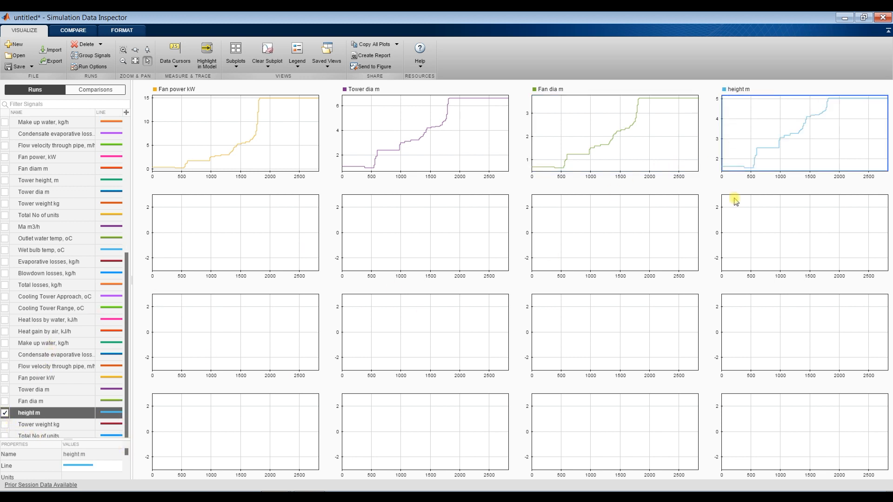
Plot the last Tower weight kg and Total No of units signals in the second row's first and second subplots.
{"action": "left_click", "coordinate": [234, 228]}
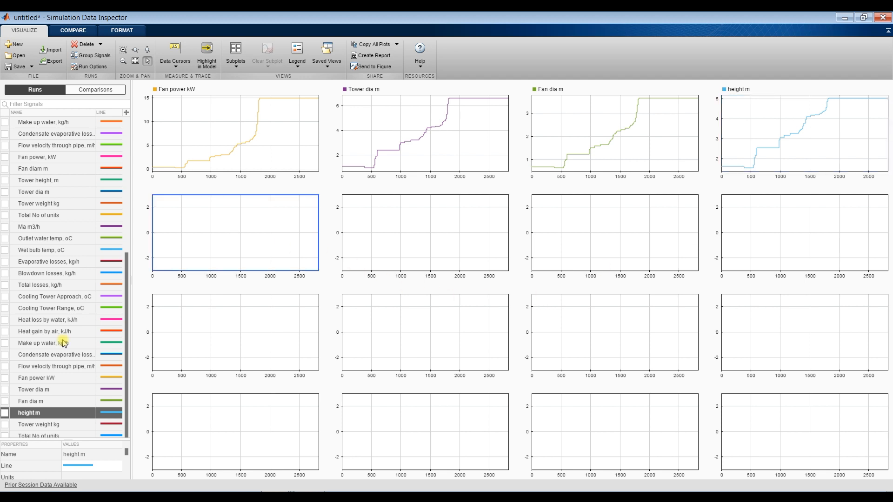
{"action": "left_click", "coordinate": [5, 425]}
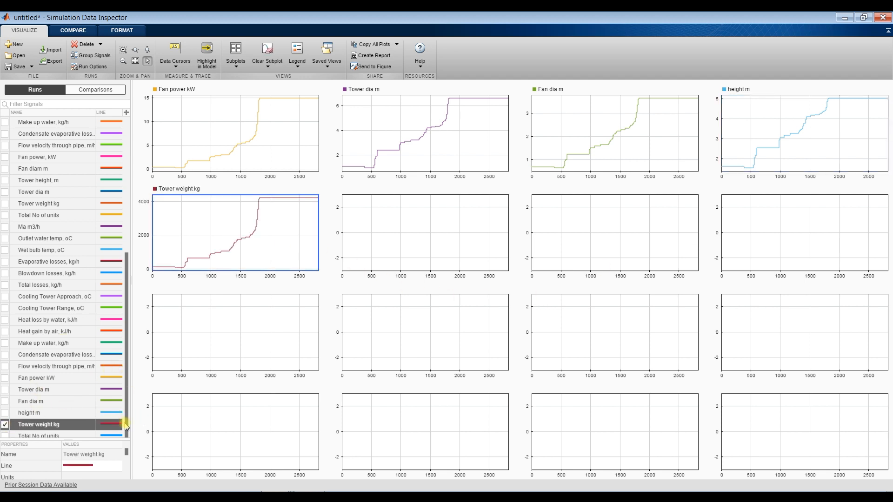
{"action": "left_click_drag", "start_coordinate": [69, 439], "coordinate": [66, 459]}
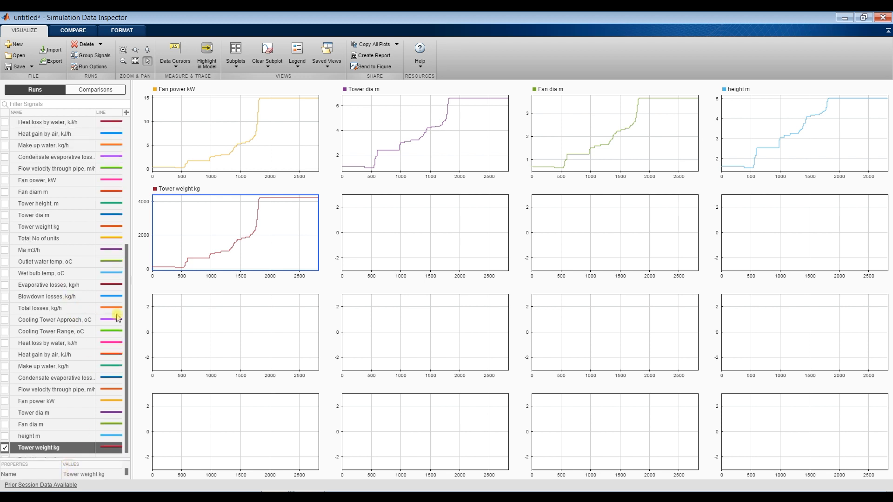
{"action": "left_click_drag", "start_coordinate": [126, 318], "coordinate": [127, 339]}
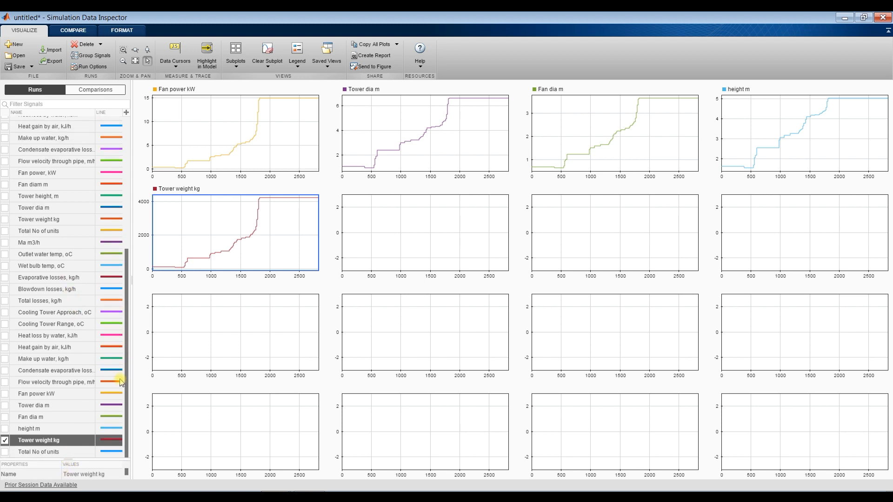
{"action": "left_click", "coordinate": [429, 244]}
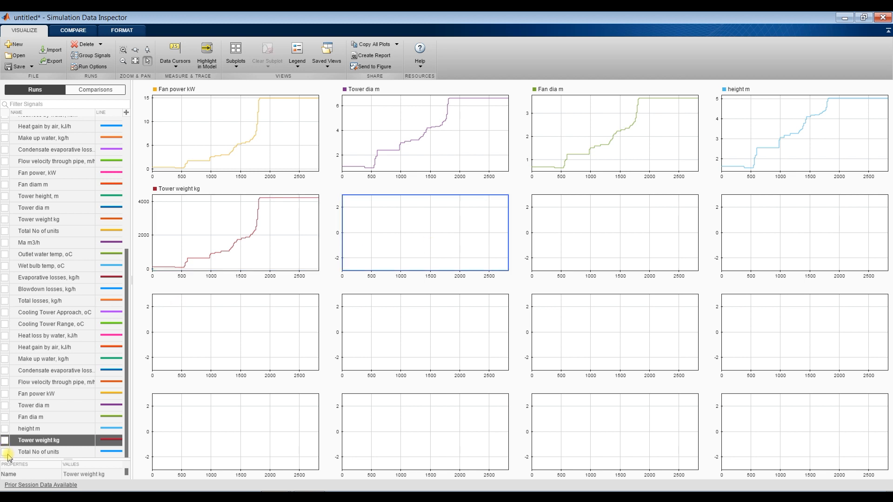
{"action": "left_click", "coordinate": [5, 452]}
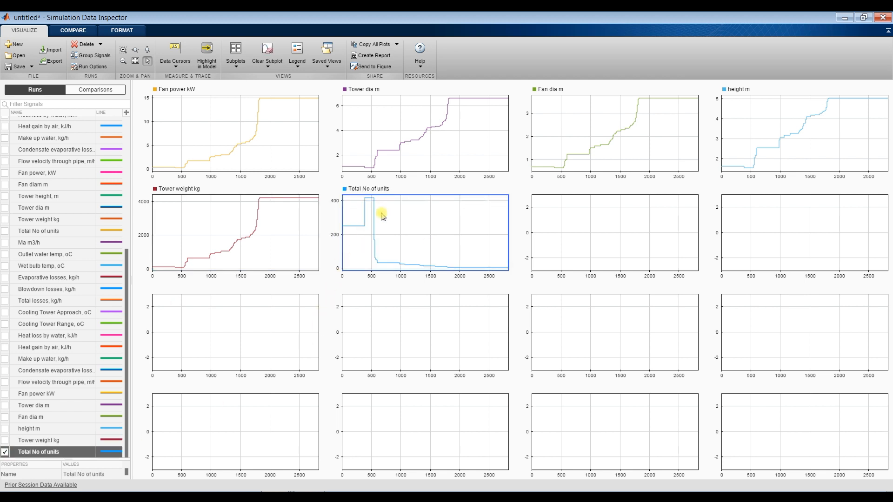
Plot the last-listed Flow velocity through pipe and Condensate evaporative losses signals in the second row's third and fourth subplots.
{"action": "left_click", "coordinate": [634, 231]}
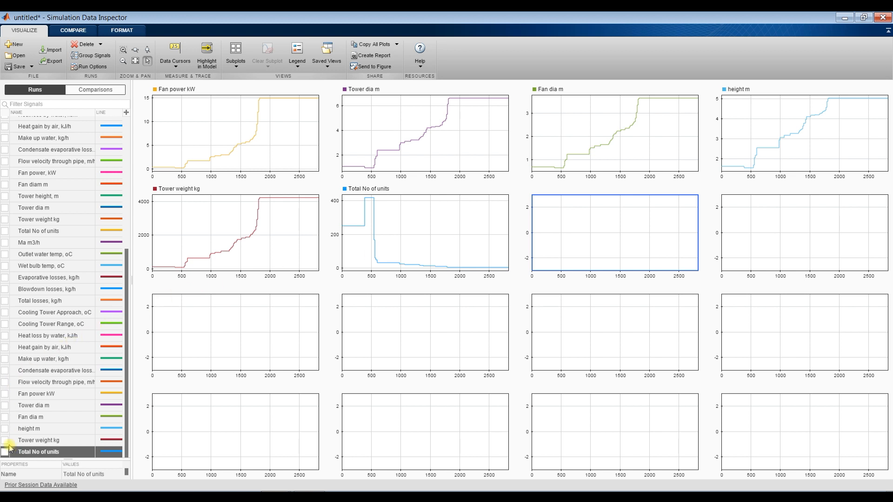
{"action": "left_click", "coordinate": [5, 383]}
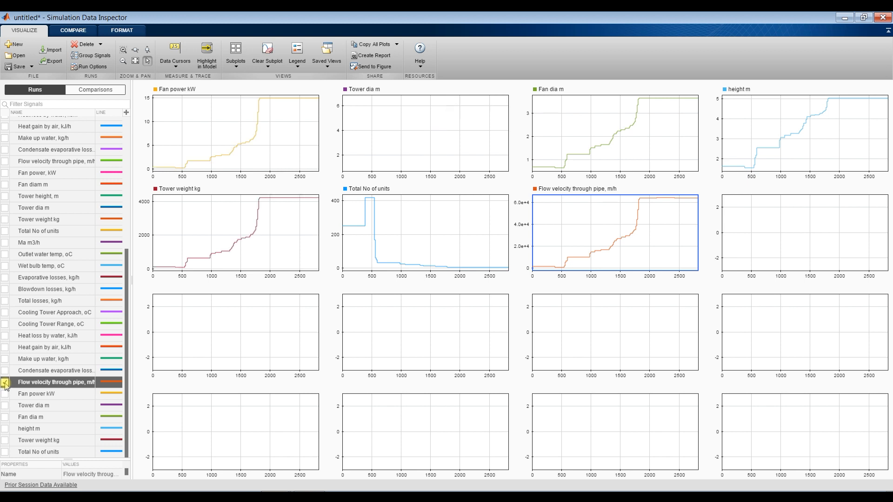
{"action": "left_click", "coordinate": [755, 237]}
{"action": "left_click", "coordinate": [5, 371]}
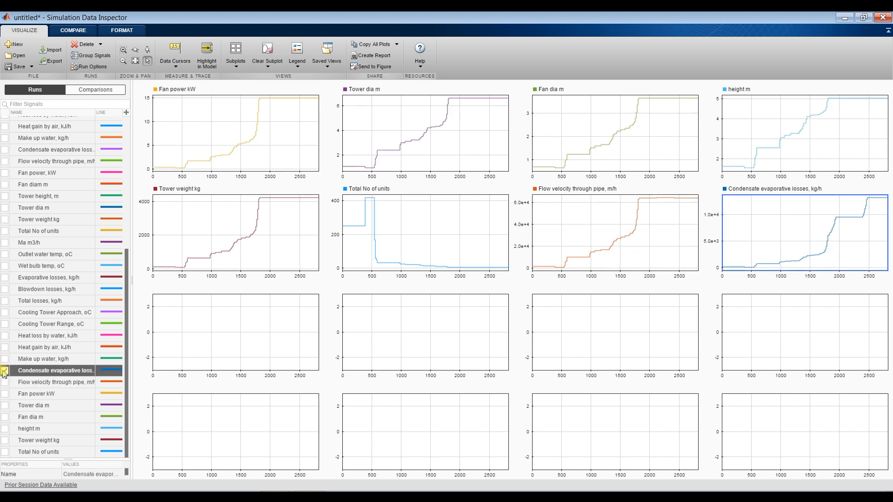
Plot the last-listed Make up water and Heat gain by air signals in the third row's first and second subplots.
{"action": "left_click", "coordinate": [235, 345]}
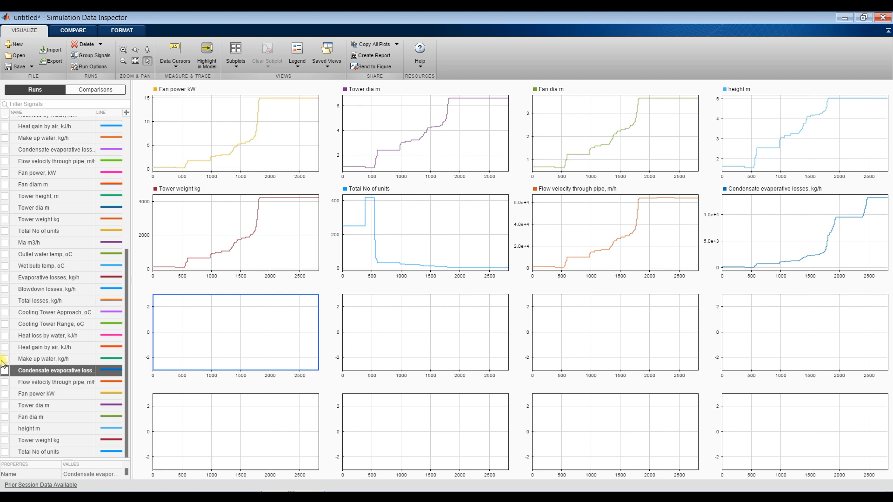
{"action": "left_click", "coordinate": [5, 360]}
{"action": "left_click", "coordinate": [409, 316]}
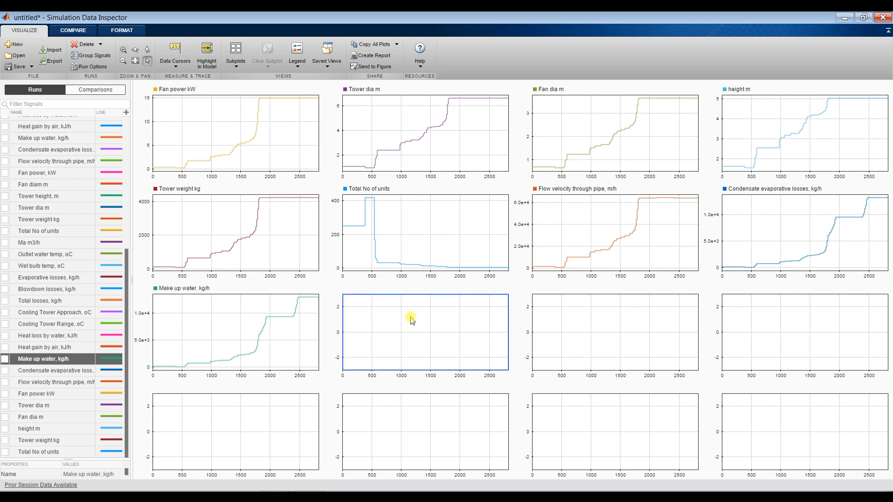
{"action": "left_click", "coordinate": [6, 347]}
Plot the last-listed Heat loss by water and Cooling Tower Range signals in the third row's third and fourth subplots.
{"action": "left_click", "coordinate": [544, 334]}
{"action": "left_click", "coordinate": [4, 336]}
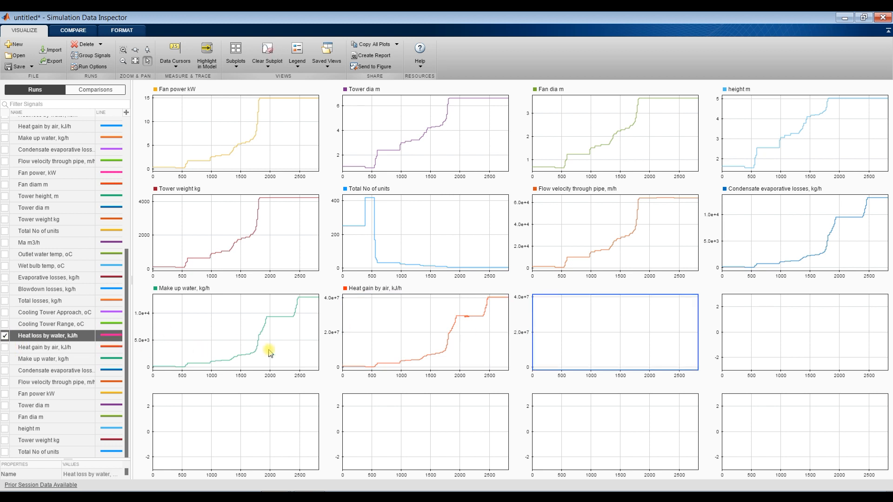
{"action": "left_click", "coordinate": [782, 326]}
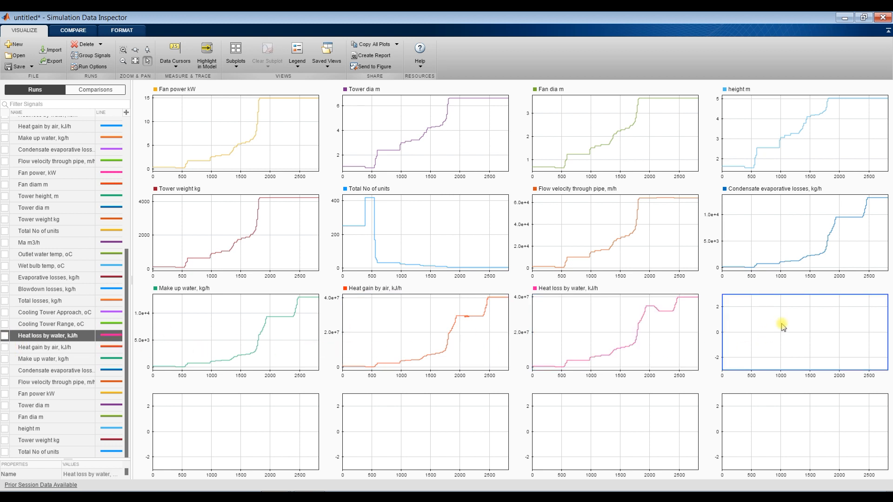
{"action": "left_click", "coordinate": [6, 325]}
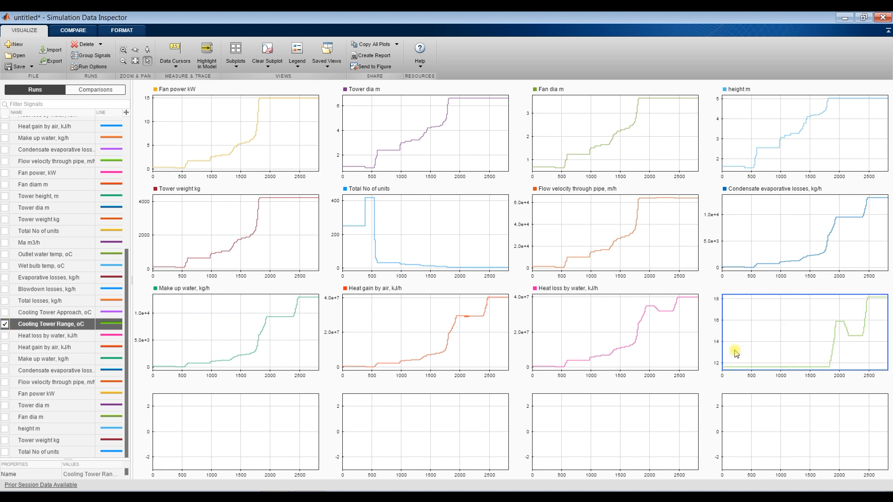
Plot the last-listed Cooling Tower Approach and Blowdown losses signals in the fourth row's first two subplots and make the third subplot active.
{"action": "left_click", "coordinate": [180, 401]}
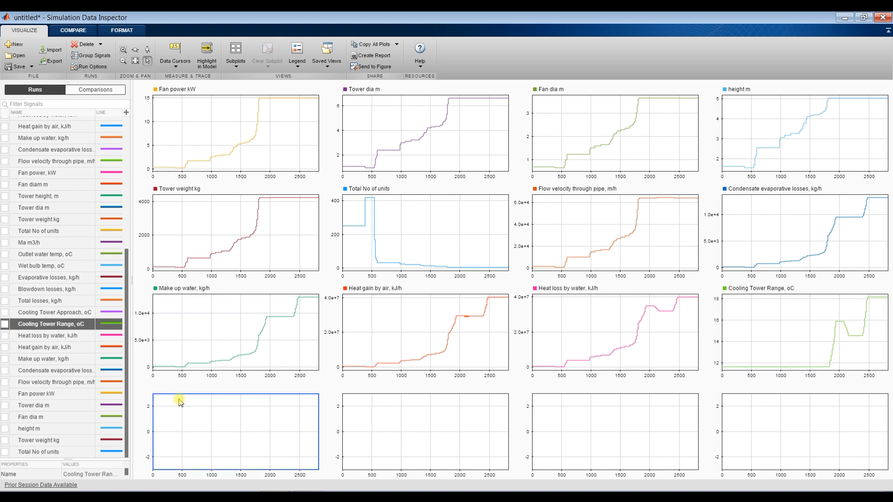
{"action": "left_click", "coordinate": [5, 315]}
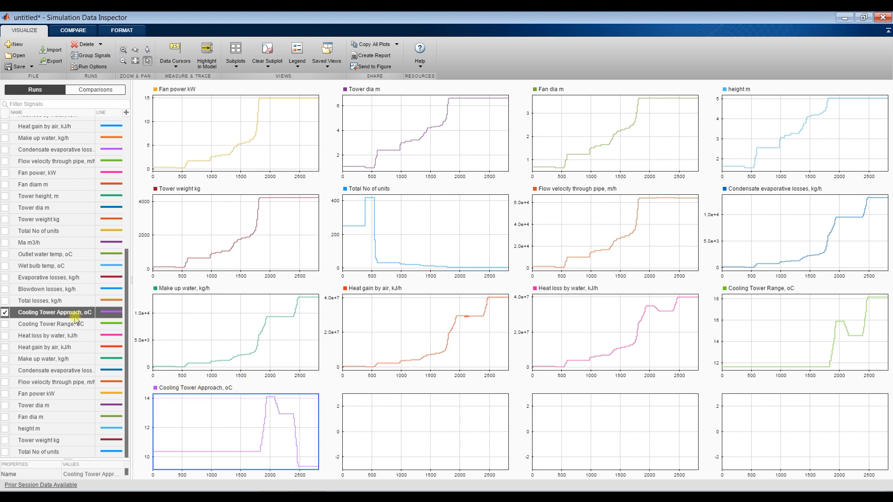
{"action": "left_click", "coordinate": [448, 414]}
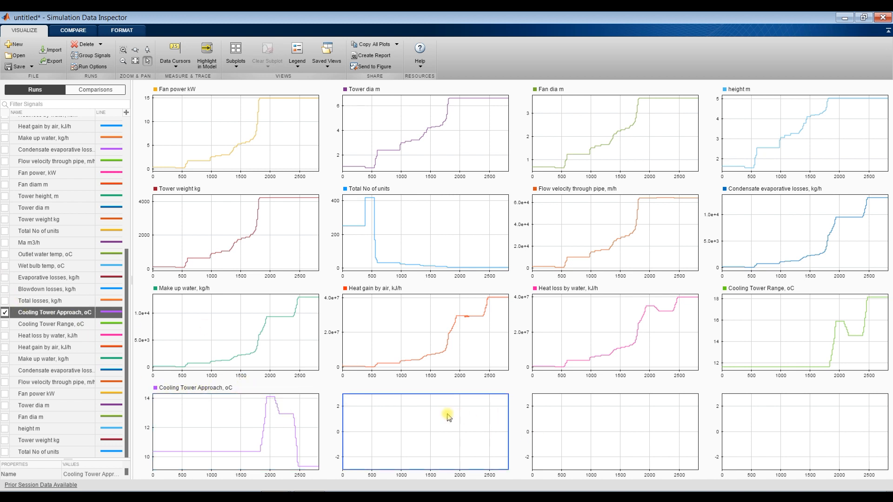
{"action": "left_click", "coordinate": [5, 301]}
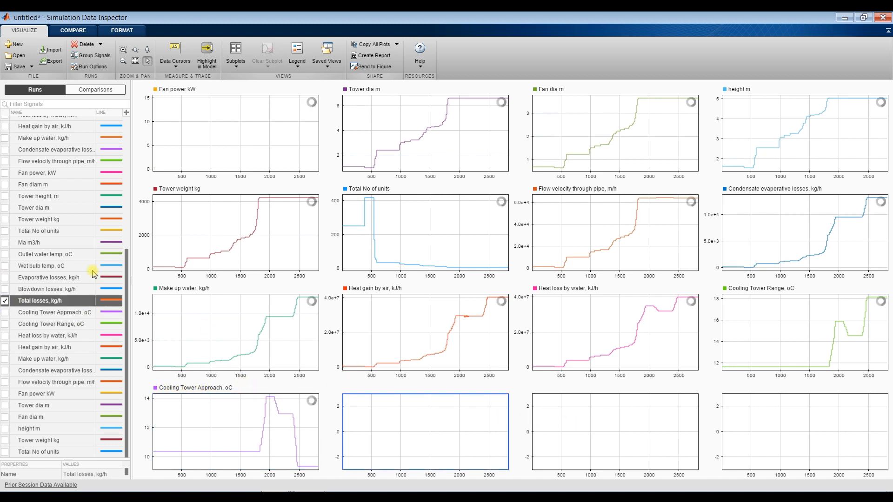
{"action": "left_click", "coordinate": [4, 290]}
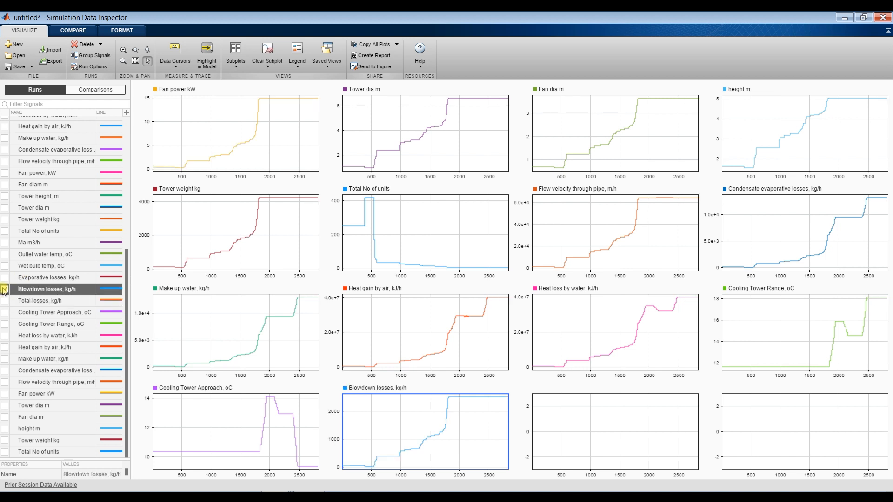
{"action": "left_click", "coordinate": [623, 424]}
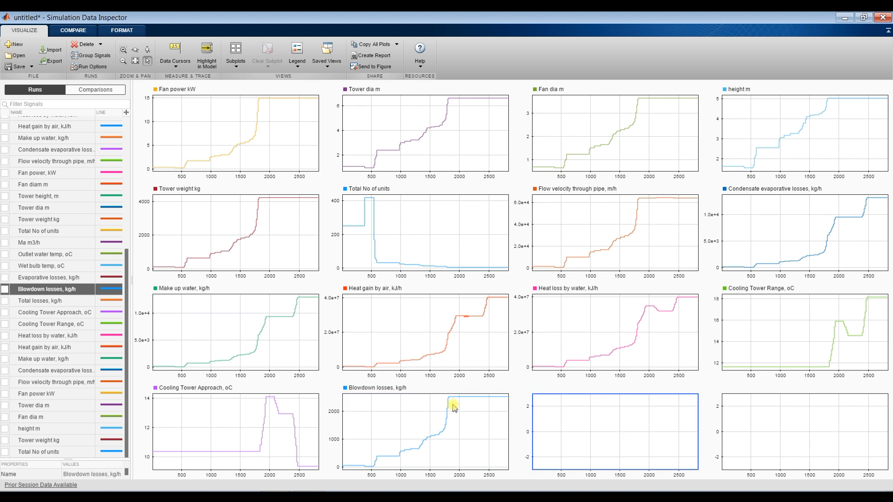
Plot the last-listed Evaporative losses signal in the fourth row's third subplot, and Wet bulb temp and Outlet water temp together in the fourth.
{"action": "left_click", "coordinate": [4, 278]}
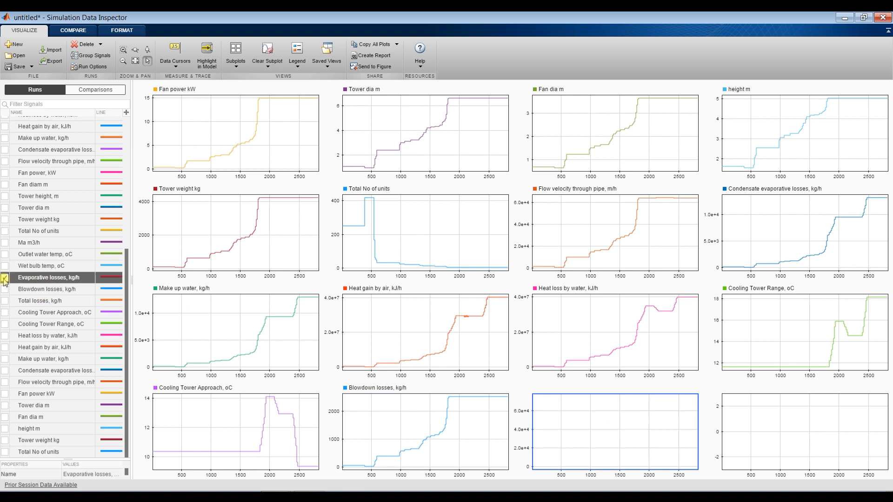
{"action": "left_click", "coordinate": [742, 412]}
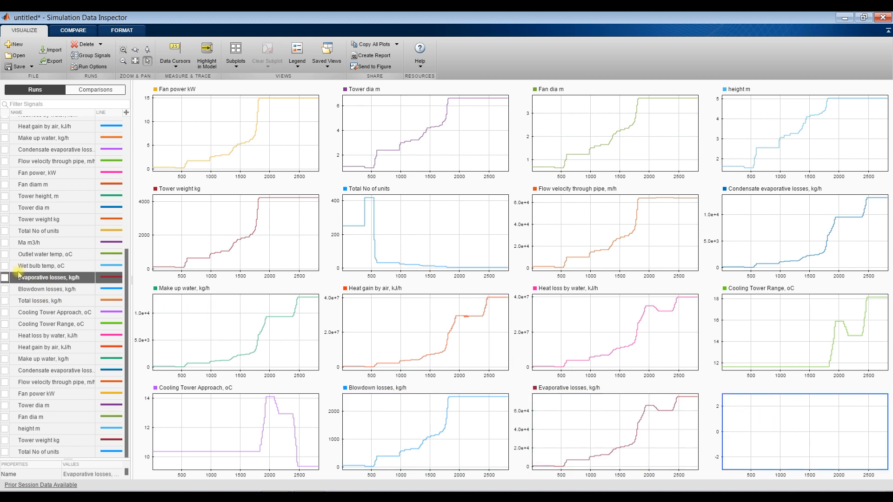
{"action": "left_click", "coordinate": [5, 266]}
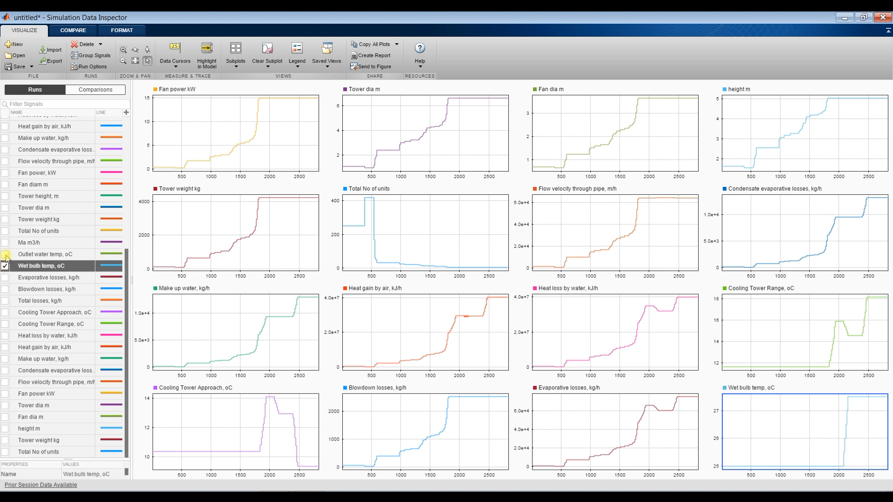
{"action": "left_click", "coordinate": [5, 255]}
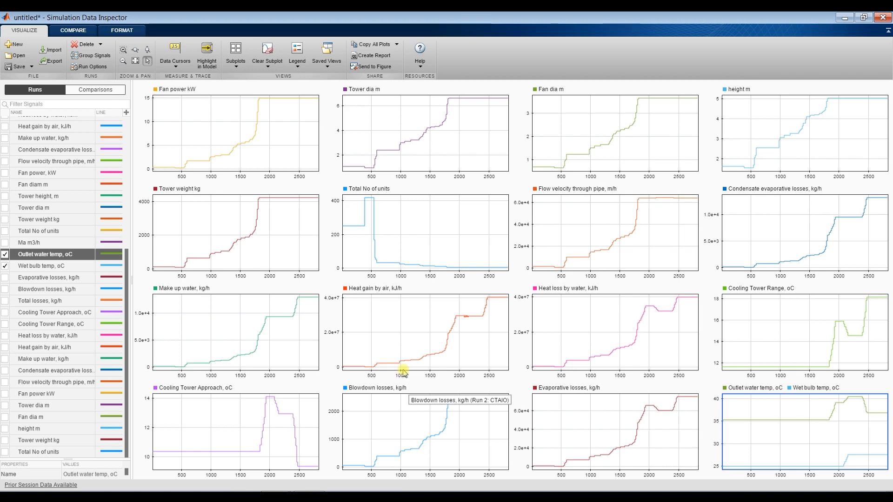
Switch to the Simulink model and open the 2.2 Conventional counter flow material (PVC) subsystem.
{"action": "left_click", "coordinate": [277, 497]}
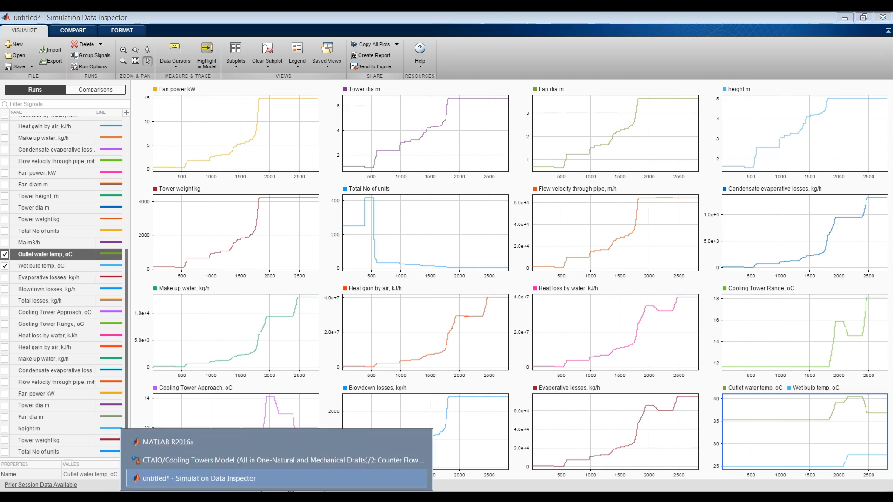
{"action": "left_click", "coordinate": [260, 460]}
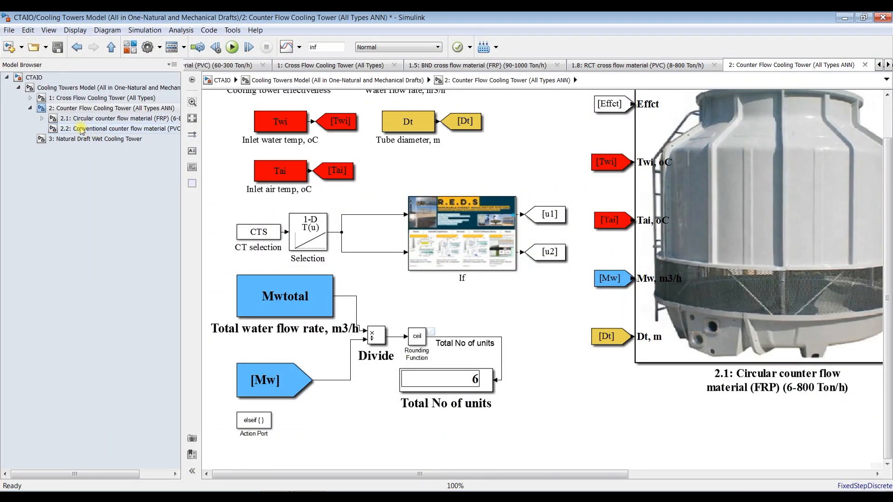
{"action": "left_click", "coordinate": [81, 129]}
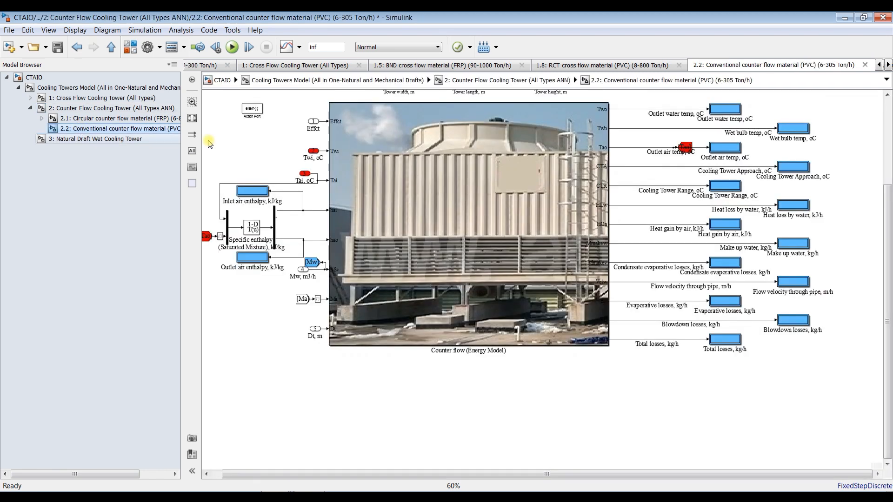
Stream all output signals of the Counter flow (Energy Model) block, from Outlet water temp to Total losses, to the Data Inspector.
{"action": "scroll", "coordinate": [889, 235], "scroll_direction": "up", "scroll_amount": 5}
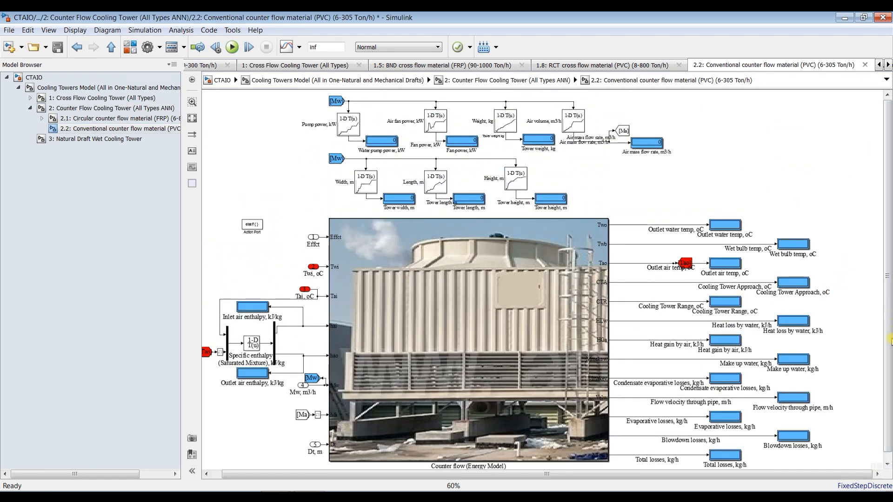
{"action": "scroll", "coordinate": [888, 302], "scroll_direction": "down", "scroll_amount": 1}
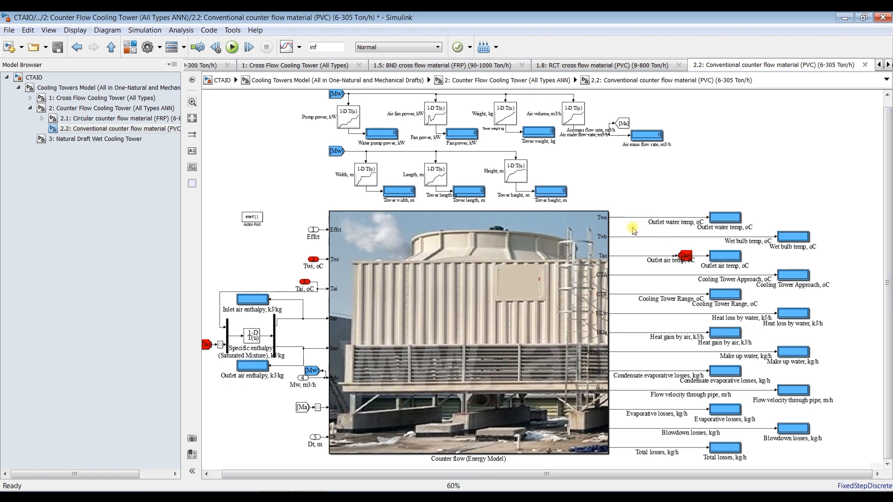
{"action": "scroll", "coordinate": [634, 231], "scroll_direction": "up", "scroll_amount": 3}
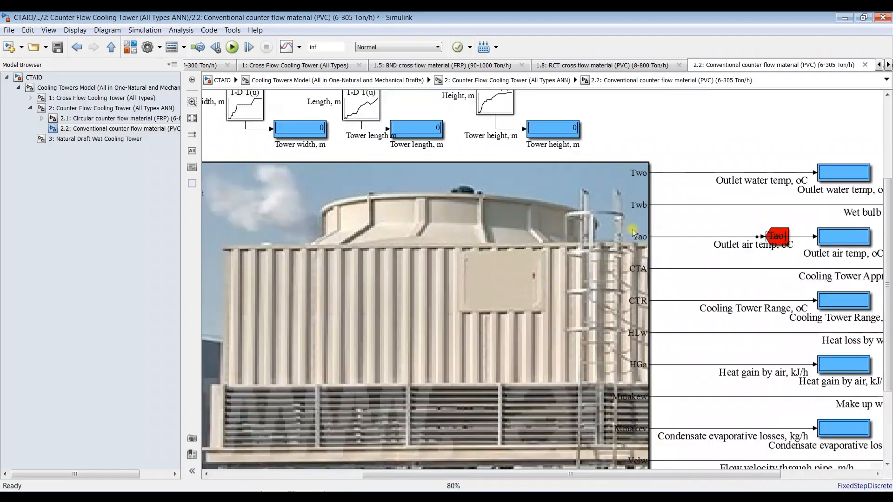
{"action": "left_click_drag", "start_coordinate": [645, 474], "coordinate": [736, 474]}
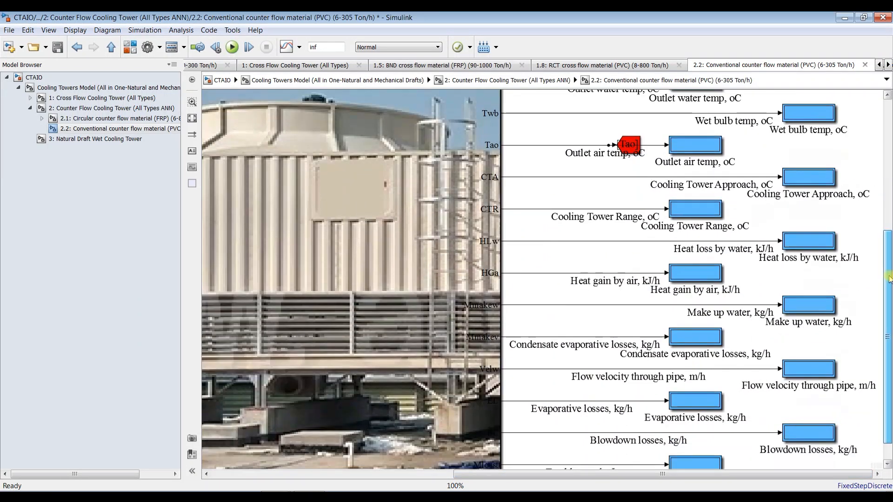
{"action": "left_click_drag", "start_coordinate": [889, 228], "coordinate": [890, 265]}
{"action": "left_click_drag", "start_coordinate": [553, 94], "coordinate": [553, 426]}
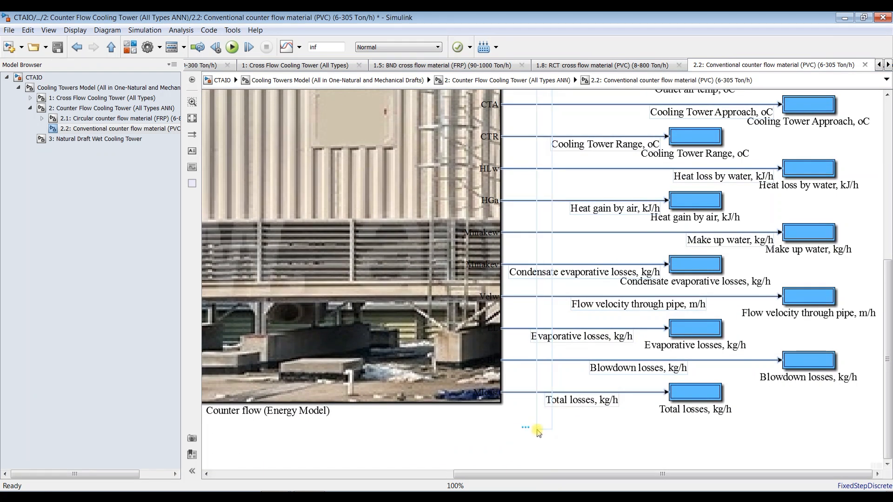
{"action": "left_click", "coordinate": [299, 48]}
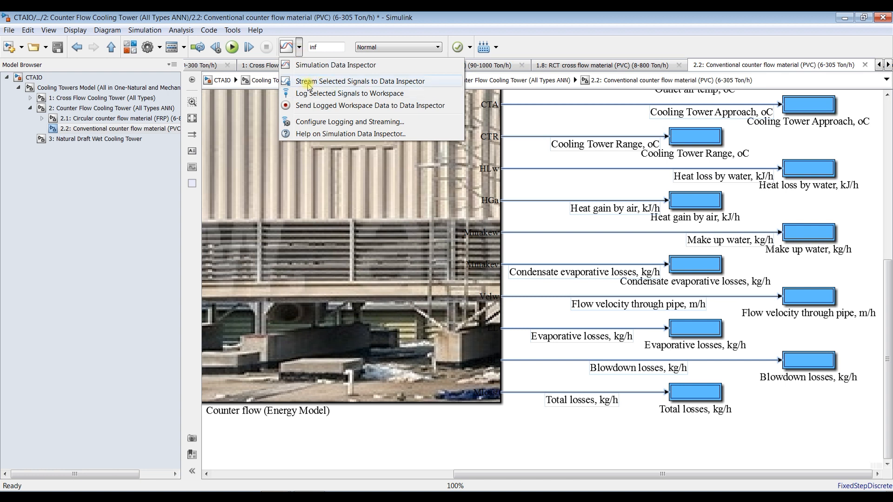
{"action": "left_click", "coordinate": [368, 82]}
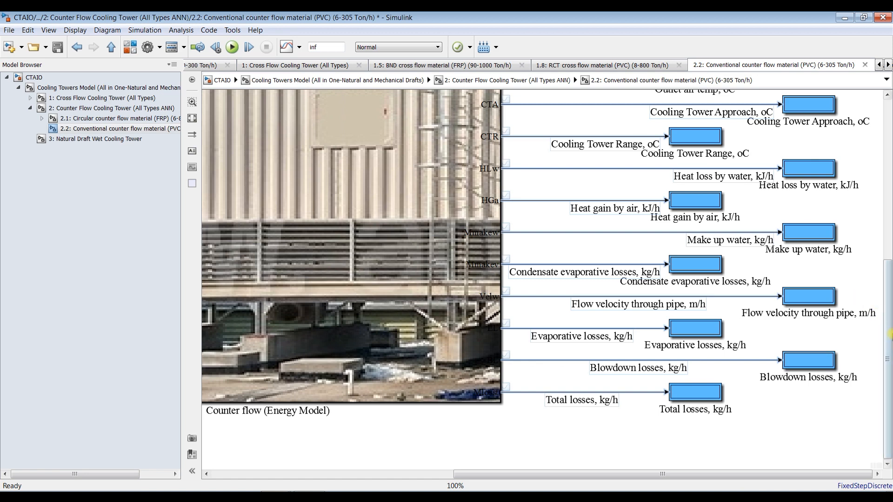
Stream the Air mass flow rate and Tower height signals above the energy model to the Data Inspector.
{"action": "left_click_drag", "start_coordinate": [889, 331], "coordinate": [889, 172]}
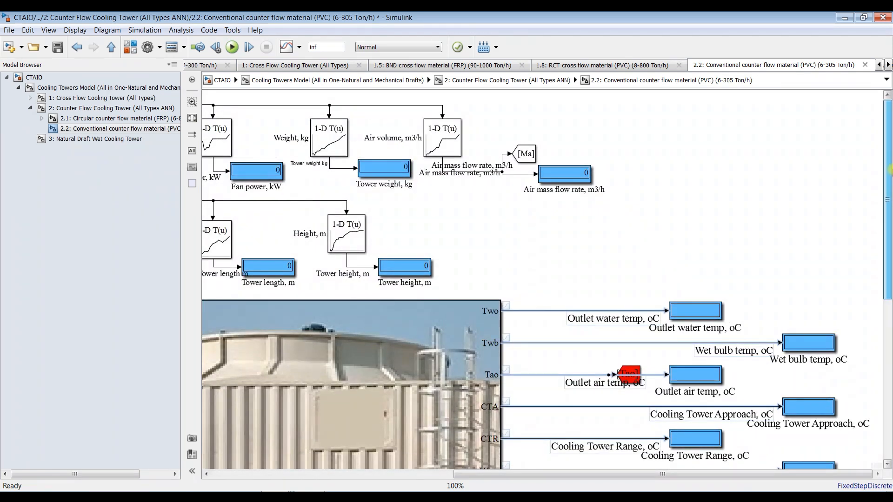
{"action": "left_click", "coordinate": [510, 176]}
{"action": "mouse_move", "coordinate": [513, 166]}
{"action": "left_click", "coordinate": [524, 157]}
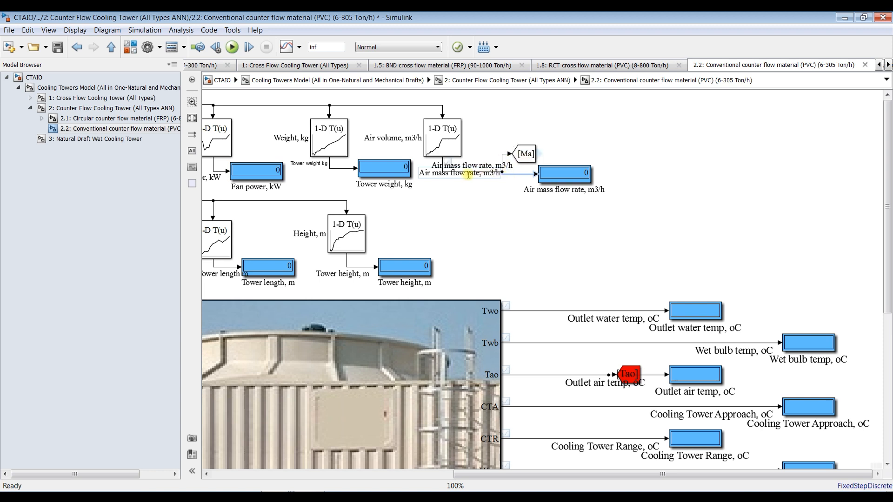
{"action": "left_click", "coordinate": [357, 268]}
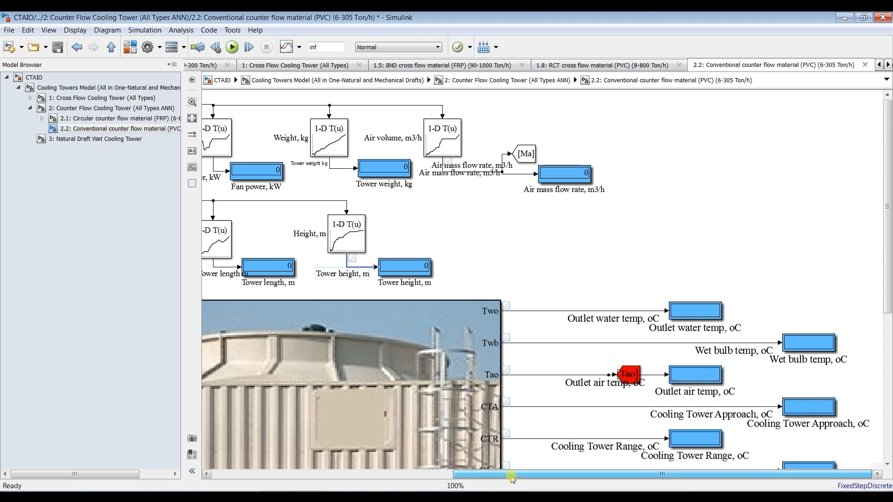
Stream the Tower length, Fan power and Tower weight signals to the Data Inspector and save the model.
{"action": "left_click_drag", "start_coordinate": [510, 474], "coordinate": [368, 475]}
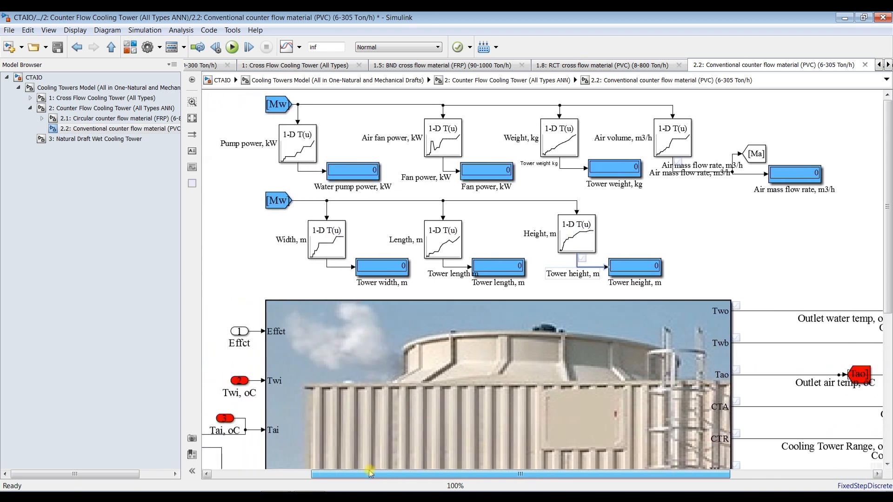
{"action": "left_click", "coordinate": [451, 268]}
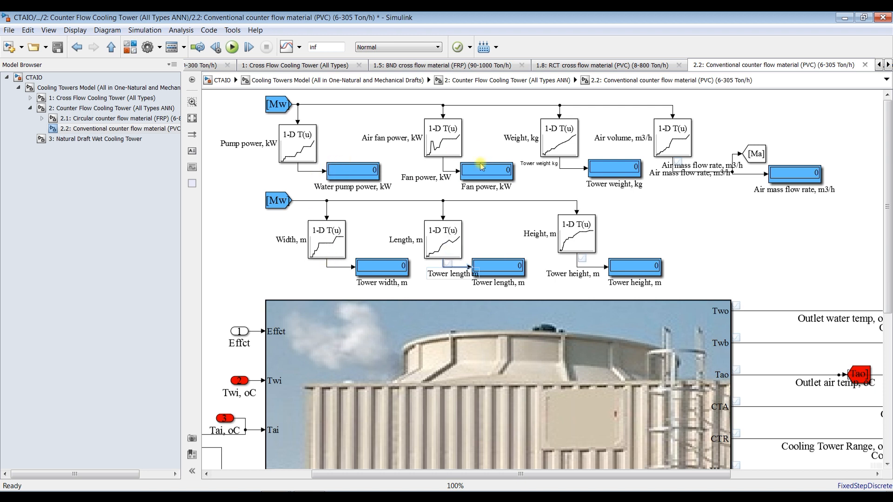
{"action": "left_click", "coordinate": [442, 169]}
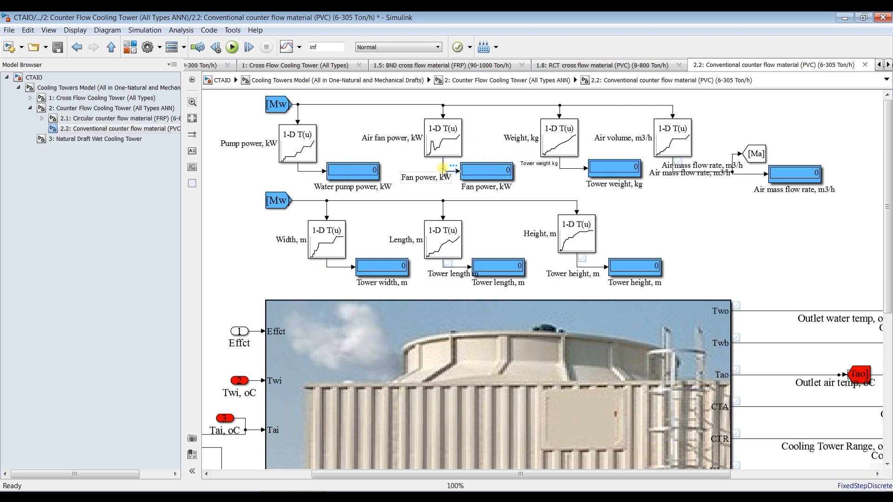
{"action": "left_click", "coordinate": [574, 168]}
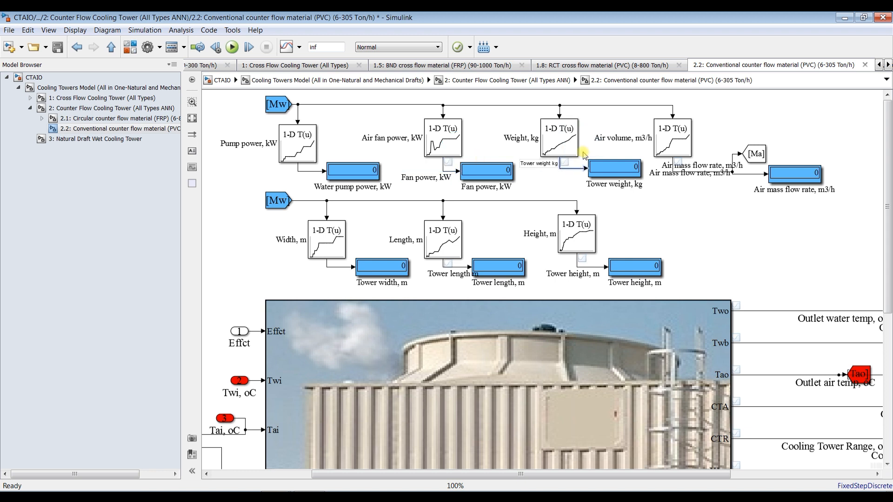
{"action": "left_click", "coordinate": [263, 208]}
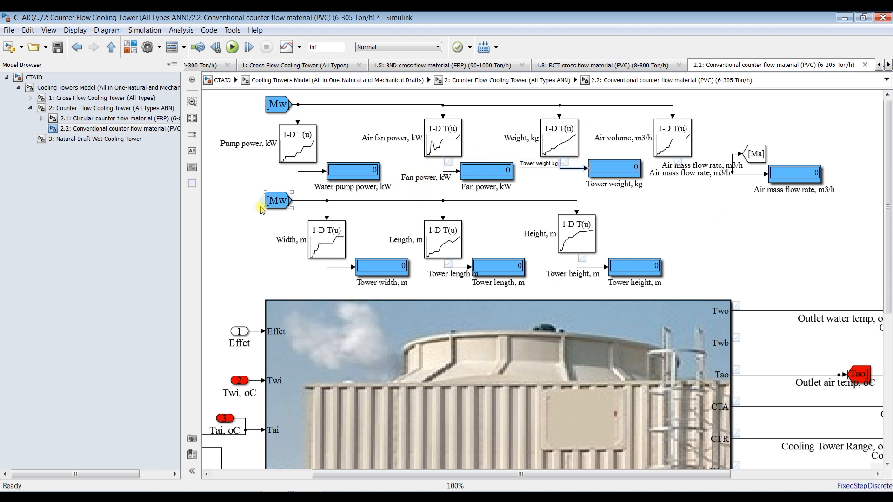
{"action": "left_click", "coordinate": [57, 47]}
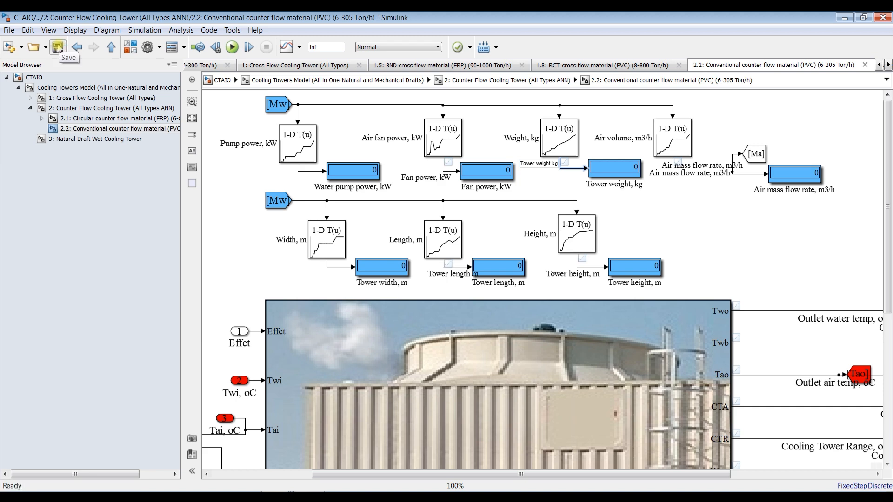
In the top-level Counter Flow Cooling Tower block's parameters, select the tower type 2 Conventional model (6-305 t/h).
{"action": "left_click", "coordinate": [82, 88]}
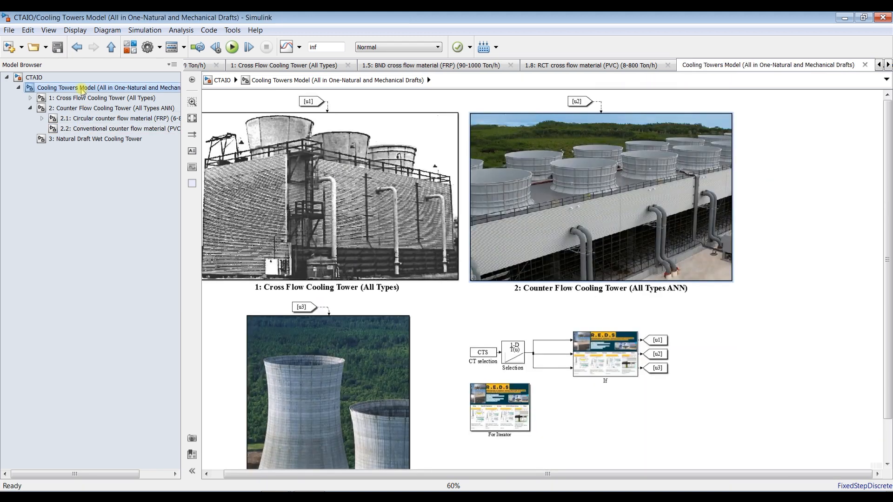
{"action": "double_click", "coordinate": [545, 160]}
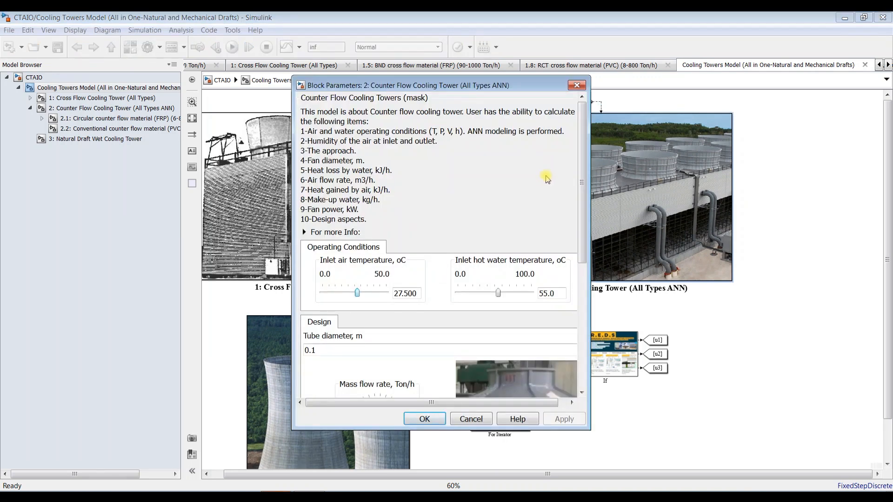
{"action": "scroll", "coordinate": [581, 223], "scroll_direction": "down", "scroll_amount": 10}
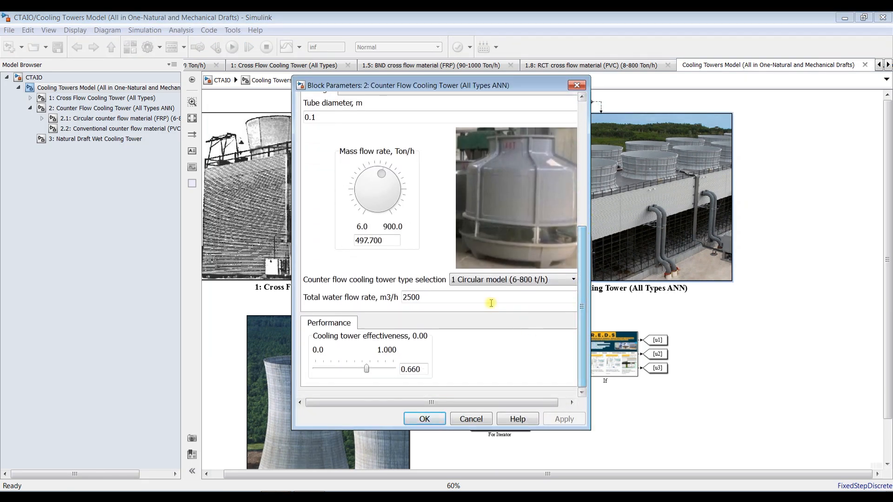
{"action": "left_click", "coordinate": [493, 281]}
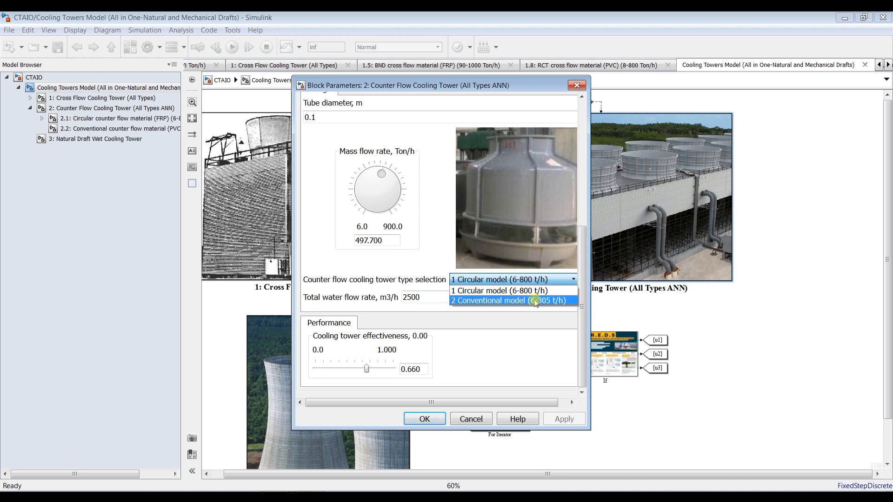
{"action": "left_click", "coordinate": [517, 300]}
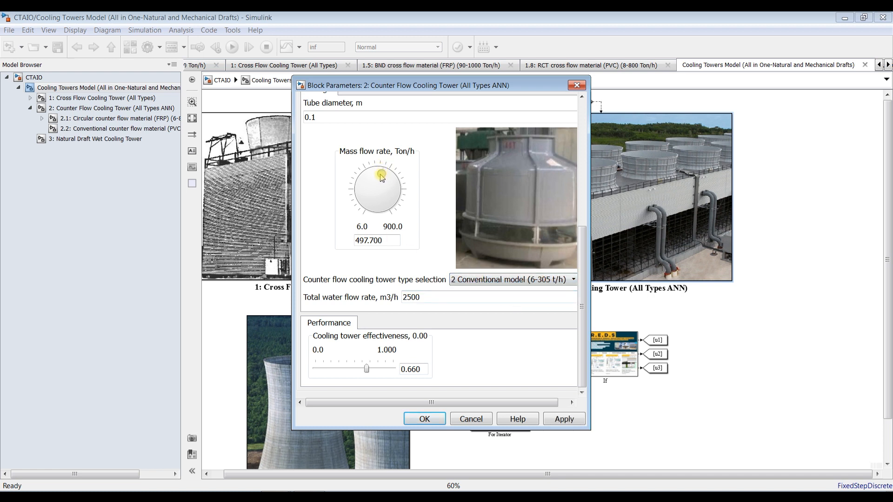
Set the counter flow tower's mass flow rate to 10 Ton/h and apply it.
{"action": "left_click_drag", "start_coordinate": [381, 175], "coordinate": [364, 208]}
{"action": "double_click", "coordinate": [384, 241]}
{"action": "type", "text": "5"}
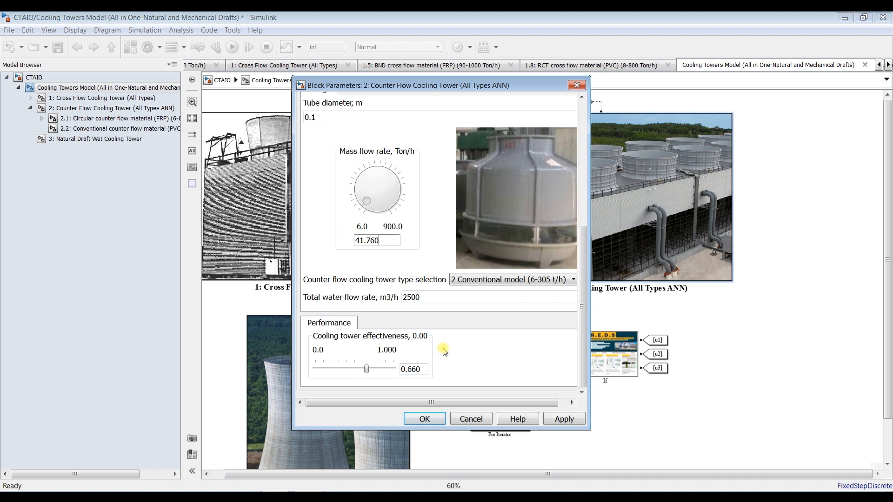
{"action": "double_click", "coordinate": [382, 241]}
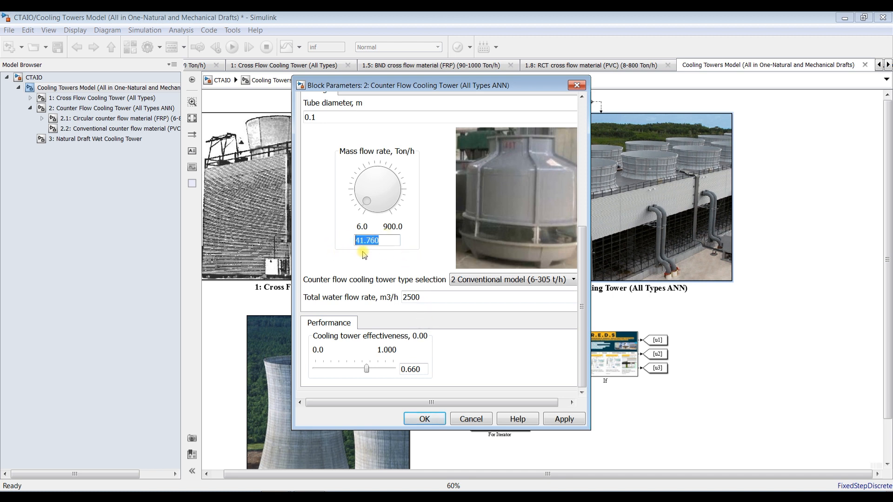
{"action": "left_click", "coordinate": [564, 419]}
{"action": "double_click", "coordinate": [382, 241]}
{"action": "type", "text": "10"}
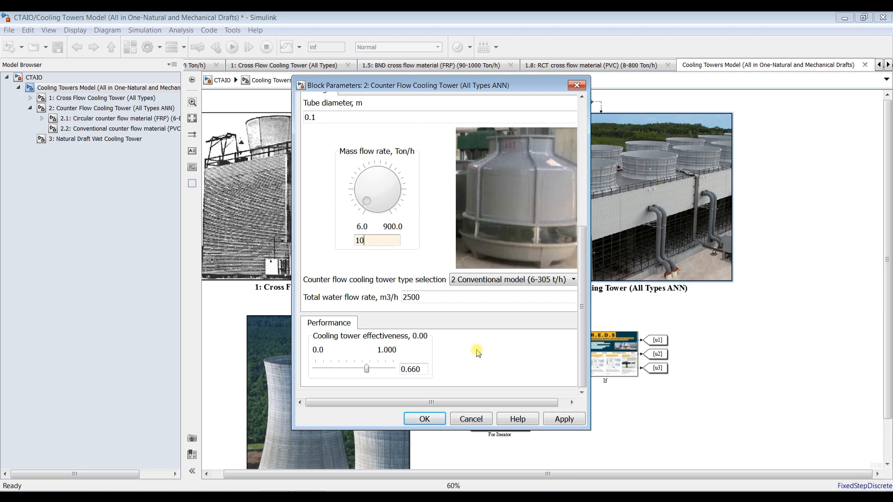
{"action": "left_click", "coordinate": [562, 419]}
{"action": "mouse_move", "coordinate": [584, 365]}
{"action": "left_mouse_down"}
{"action": "mouse_move", "coordinate": [585, 281]}
{"action": "mouse_move", "coordinate": [585, 370]}
{"action": "left_mouse_up"}
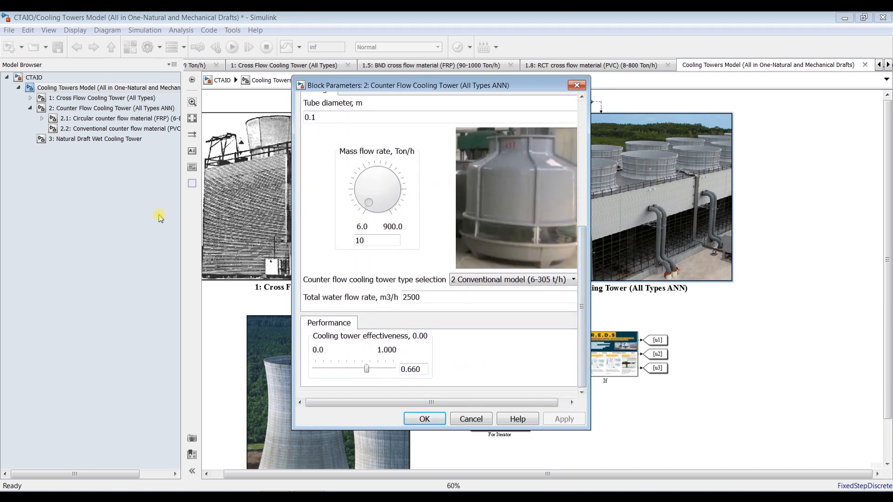
Bring up the 2.2 Conventional counter flow material (PVC) subsystem to view its displays.
{"action": "left_click", "coordinate": [92, 129]}
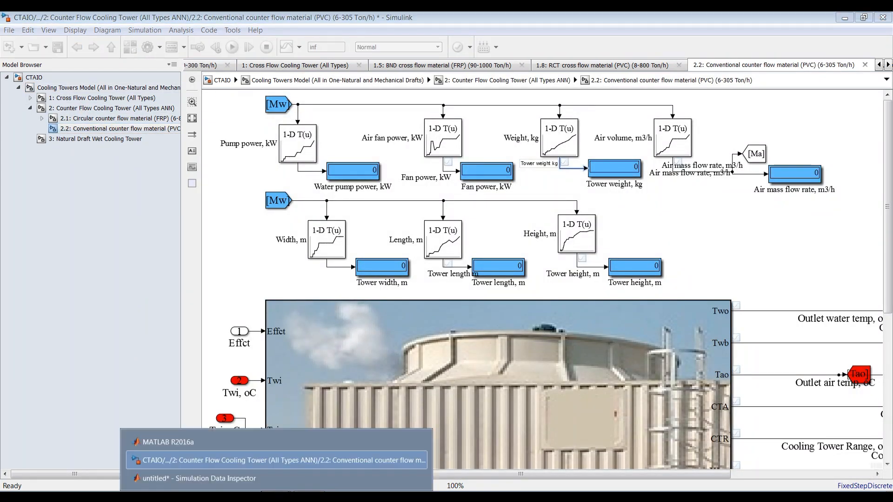
{"action": "left_click", "coordinate": [265, 482]}
{"action": "left_click", "coordinate": [265, 487]}
{"action": "left_click", "coordinate": [266, 459]}
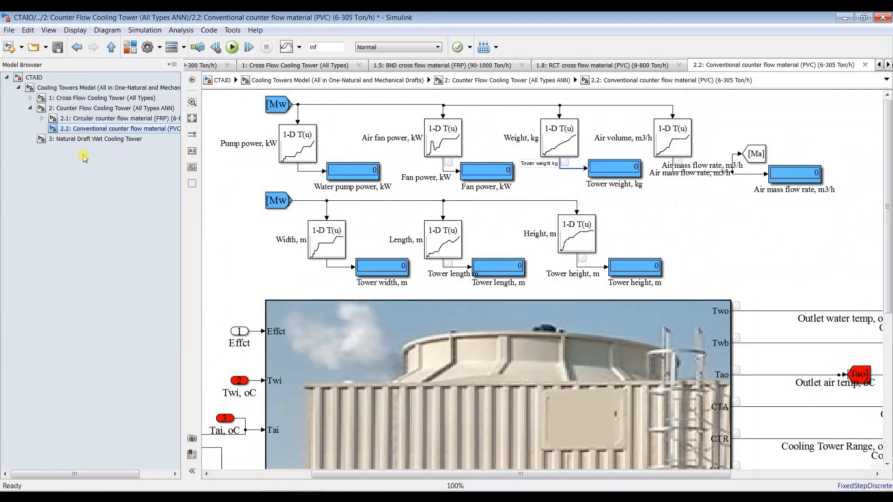
Return to the Cooling Towers Model level and reopen the Counter Flow Cooling Tower block's parameters.
{"action": "left_click", "coordinate": [80, 108]}
{"action": "left_click", "coordinate": [80, 87]}
{"action": "double_click", "coordinate": [513, 195]}
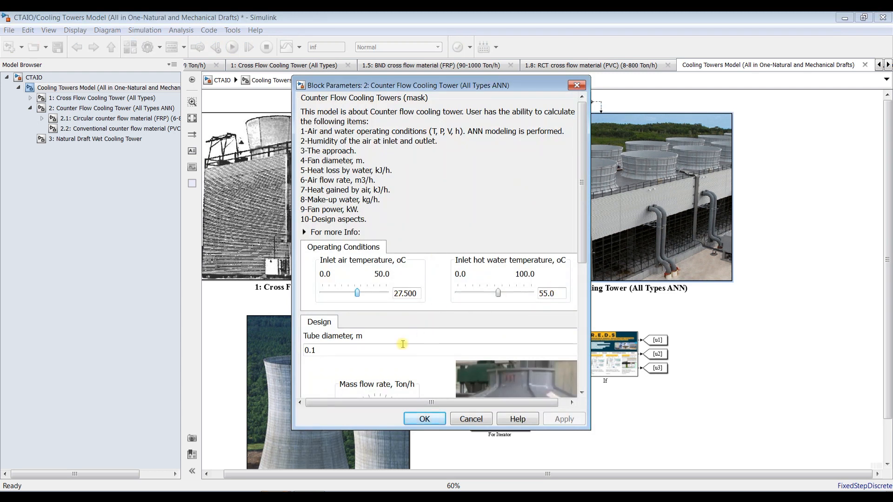
Set the counter flow tower's inlet air temperature to 25 °C and bring up the 2.2 Conventional counter flow material (PVC) subsystem.
{"action": "double_click", "coordinate": [411, 292]}
{"action": "type", "text": "25"}
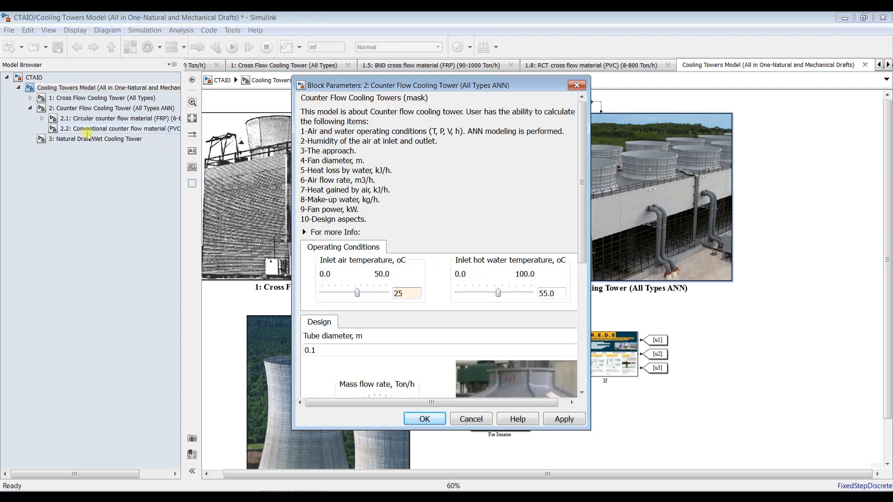
{"action": "left_click", "coordinate": [67, 129]}
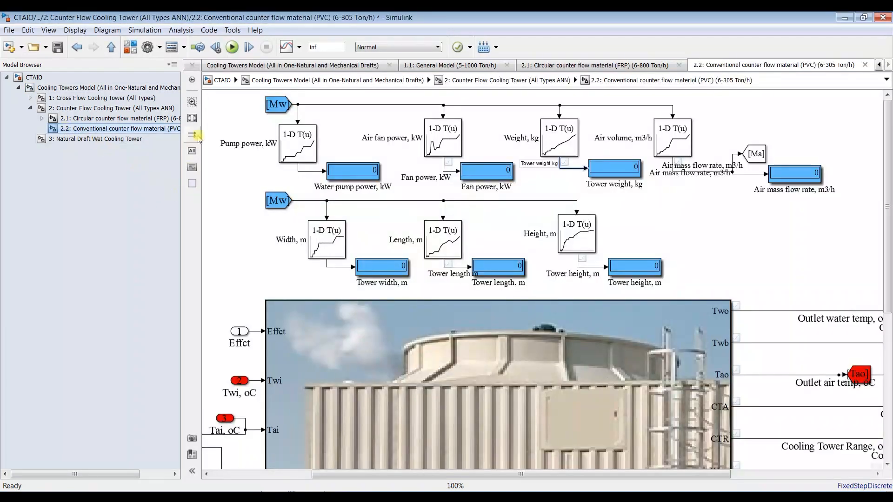
{"action": "left_click_drag", "start_coordinate": [384, 474], "coordinate": [424, 474]}
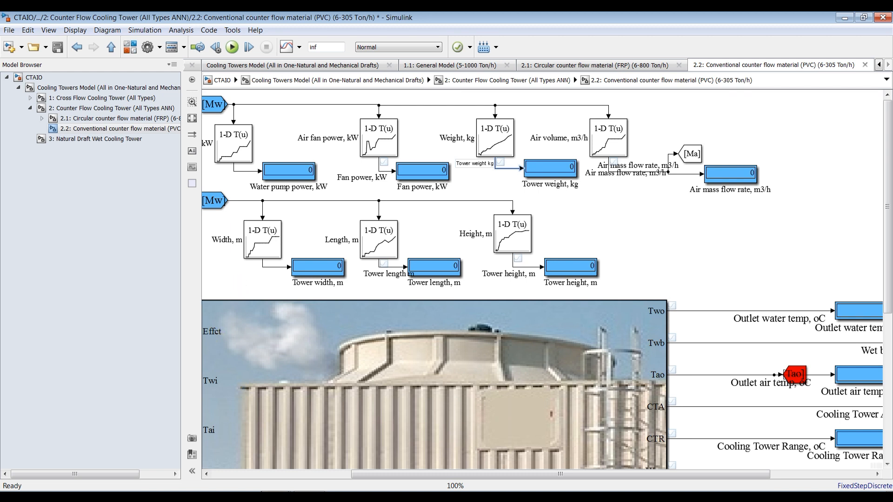
Switch to the open Simulation Data Inspector window and close it.
{"action": "left_click", "coordinate": [276, 497]}
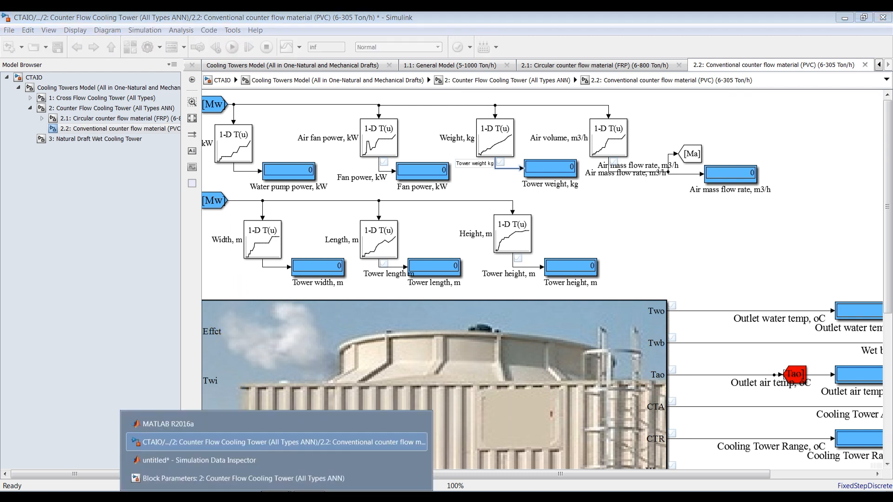
{"action": "left_click", "coordinate": [250, 462]}
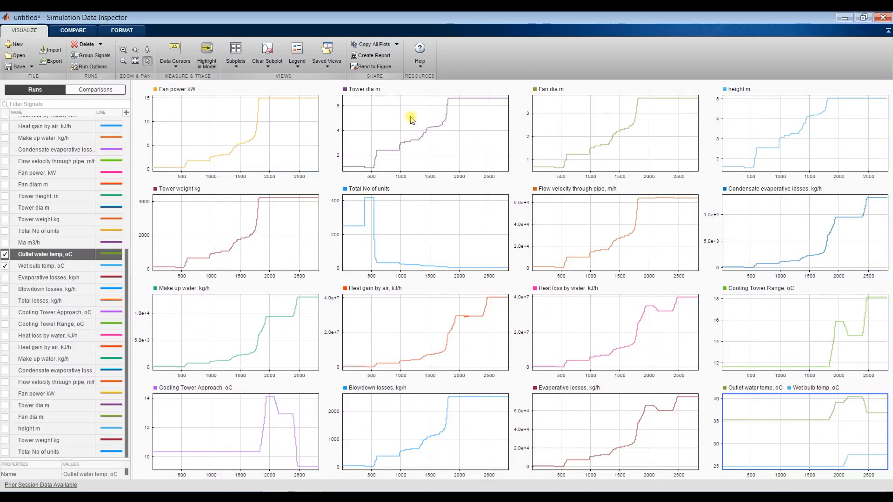
{"action": "left_click", "coordinate": [883, 17]}
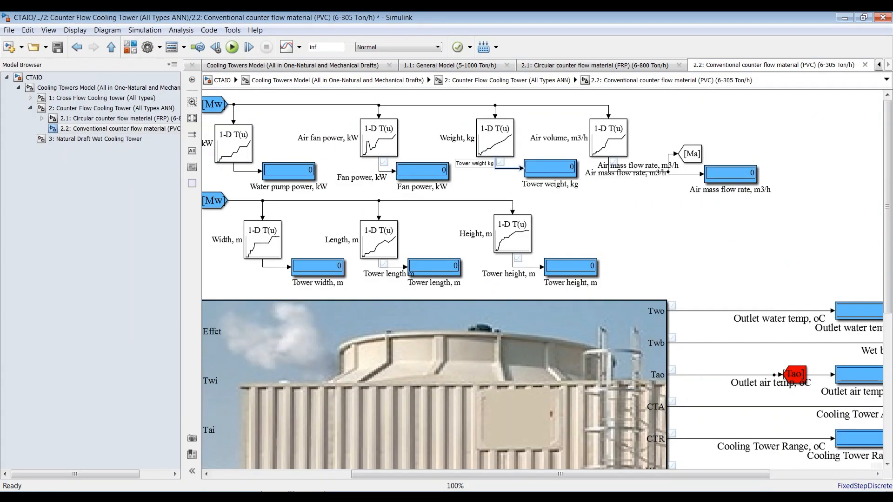
Apply the pending inlet air temperature change in the Counter Flow Cooling Tower's parameters and start the simulation.
{"action": "left_click", "coordinate": [270, 480]}
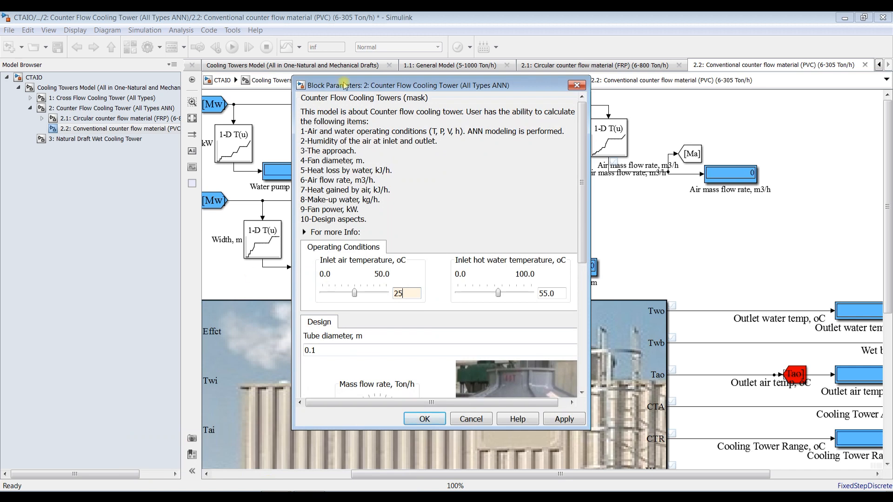
{"action": "left_click_drag", "start_coordinate": [395, 88], "coordinate": [167, 110]}
{"action": "left_click", "coordinate": [333, 445]}
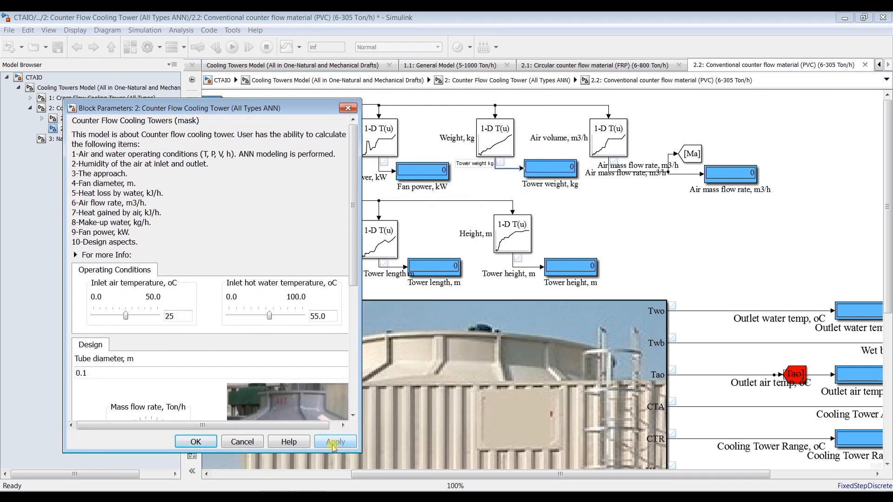
{"action": "left_click", "coordinate": [290, 16]}
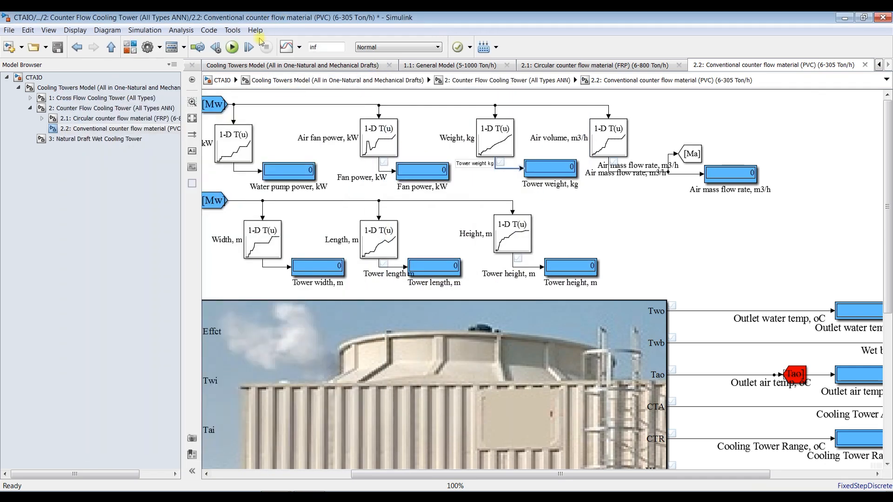
{"action": "left_click", "coordinate": [233, 47]}
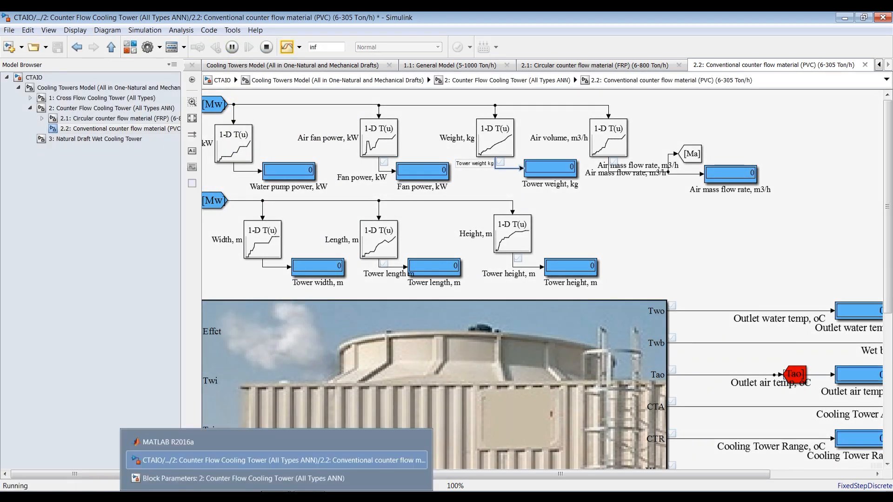
While the simulation runs, gradually raise the counter flow tower's mass flow rate to 283.14 Ton/h.
{"action": "left_click", "coordinate": [265, 486]}
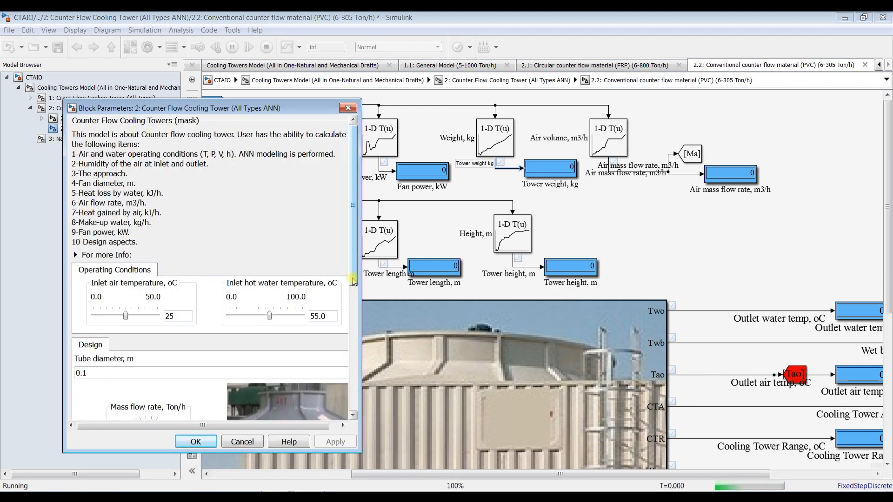
{"action": "scroll", "coordinate": [233, 302], "scroll_direction": "down", "scroll_amount": 5}
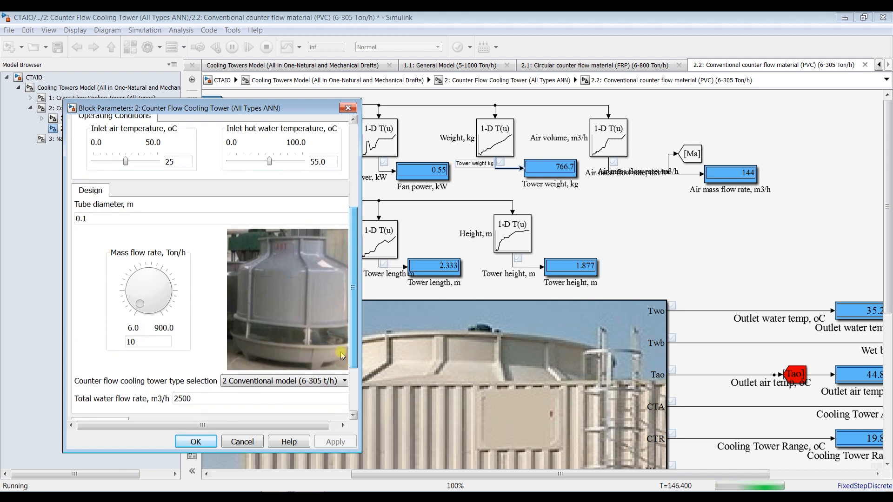
{"action": "left_click", "coordinate": [140, 307]}
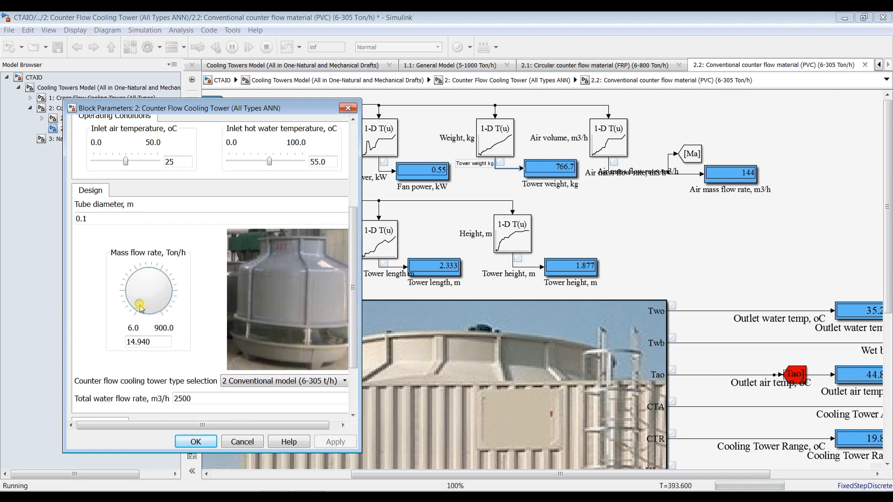
{"action": "key", "text": "Right"}
{"action": "key", "text": "Right"}
{"action": "key", "text": "Right"}
{"action": "key", "text": "Right"}
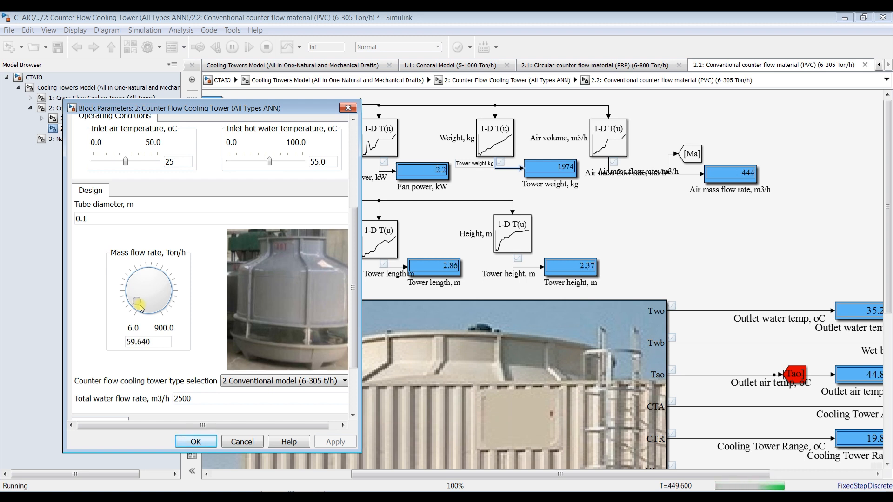
{"action": "key", "text": "Right"}
{"action": "key", "text": "Right"}
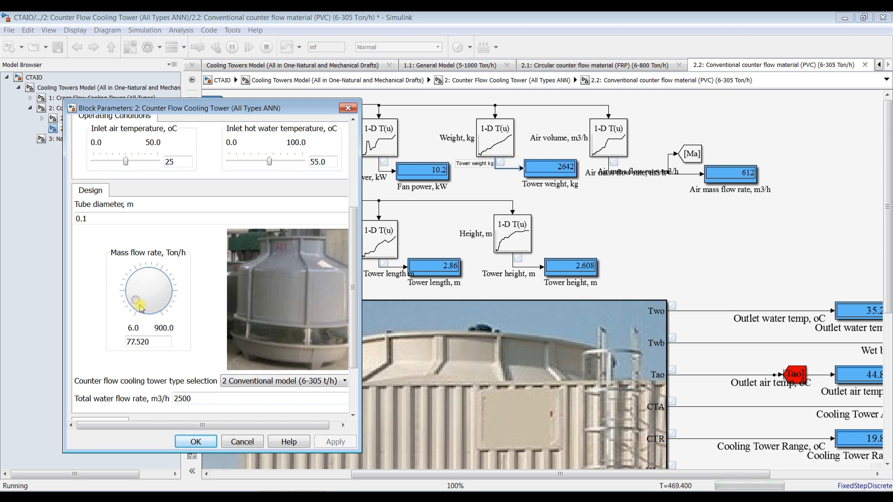
{"action": "key", "text": "Right"}
{"action": "key", "text": "Right"}
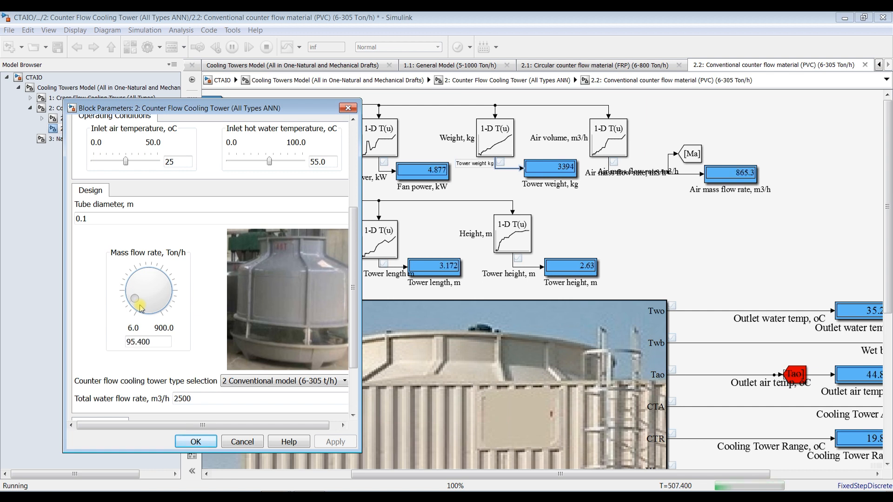
{"action": "key", "text": "Right"}
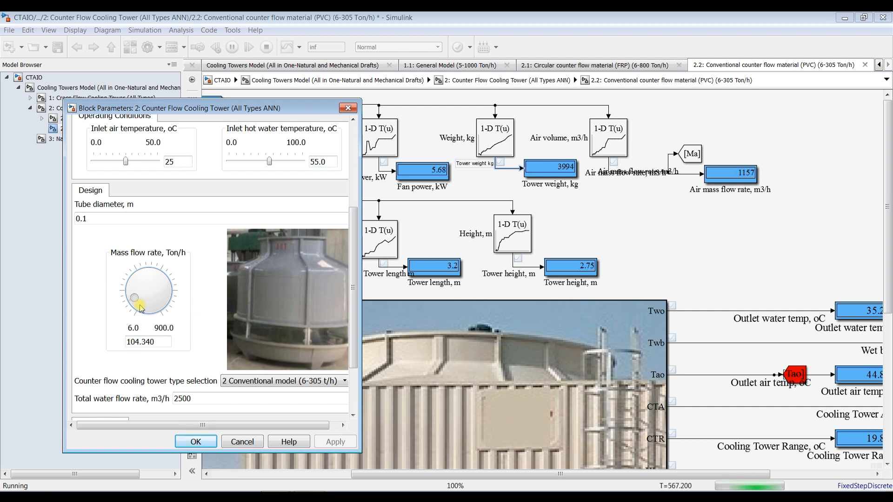
{"action": "key", "text": "Right"}
{"action": "key", "text": "Right"}
{"action": "key", "text": "Right"}
{"action": "key", "text": "Right"}
{"action": "key", "text": "Right"}
{"action": "key", "text": "Right"}
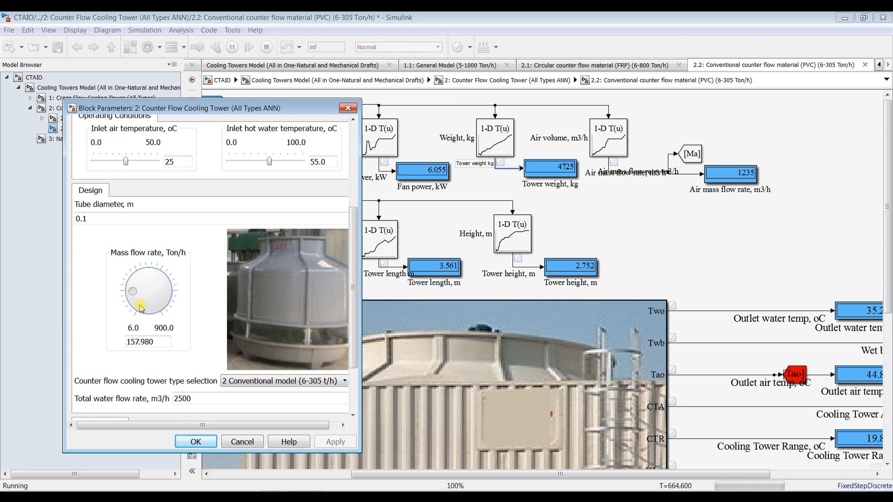
{"action": "key", "text": "Right"}
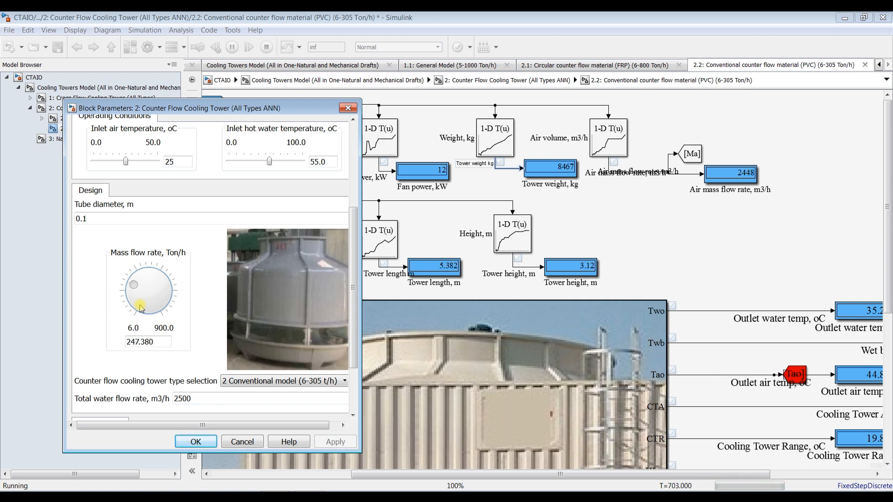
{"action": "key", "text": "Right"}
{"action": "key", "text": "Right"}
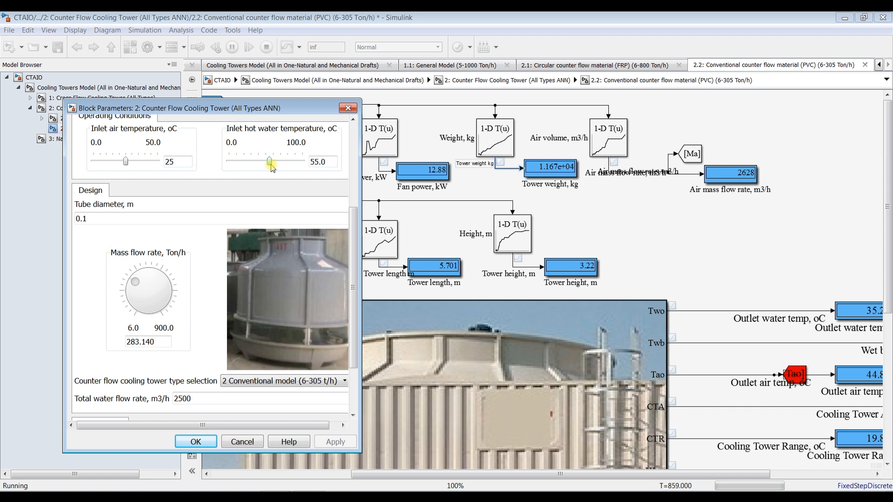
Gradually lower the inlet hot water temperature to 43 °C during the running simulation.
{"action": "key", "text": "Left"}
{"action": "key", "text": "Left"}
{"action": "key", "text": "Left"}
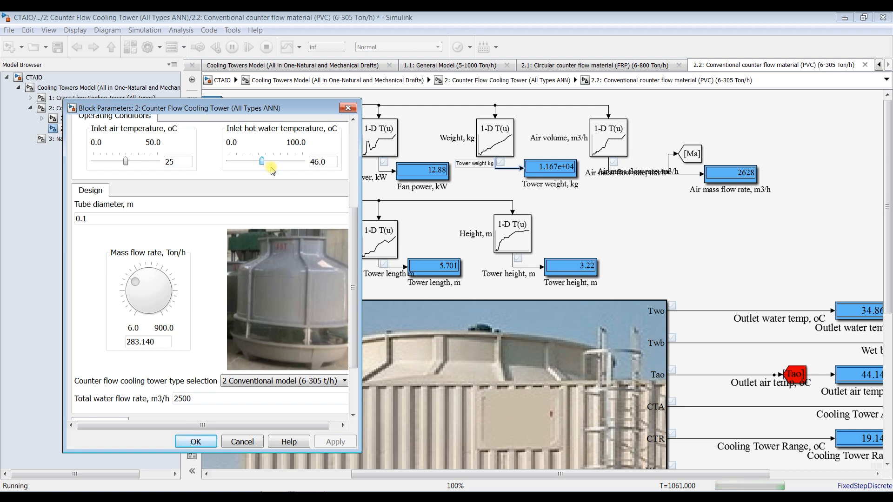
{"action": "key", "text": "Left"}
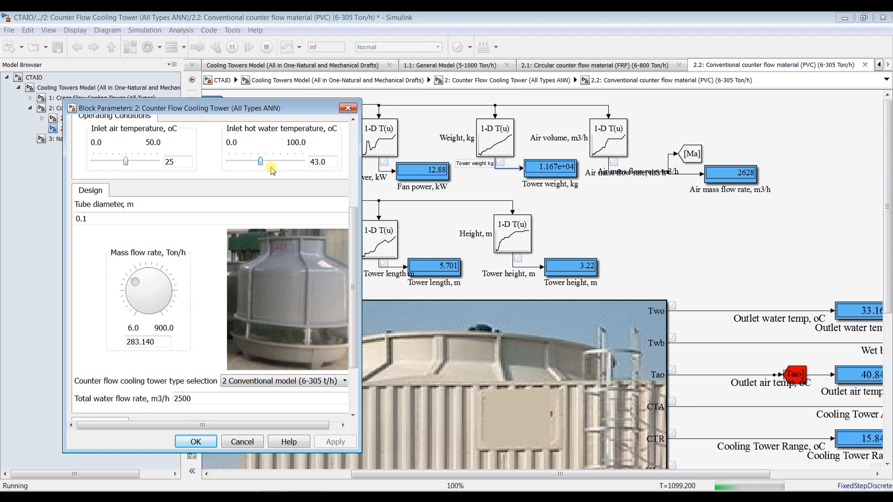
Gradually lower the inlet air temperature to 15.5 °C during the running simulation.
{"action": "left_click", "coordinate": [128, 164]}
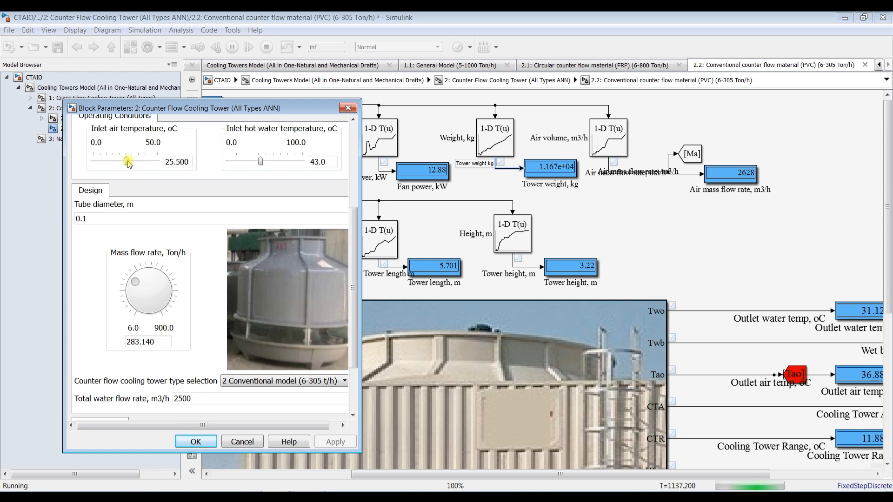
{"action": "key", "text": "Left"}
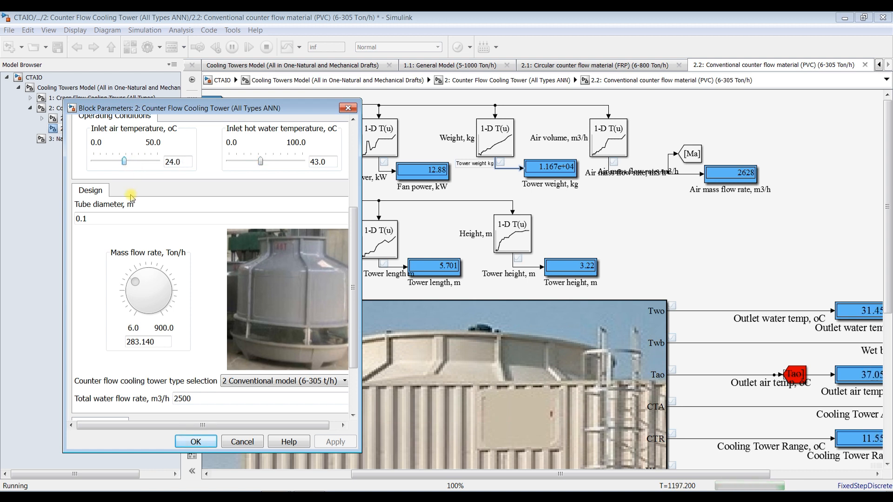
{"action": "key", "text": "Left"}
{"action": "key", "text": "Left"}
{"action": "key", "text": "Left"}
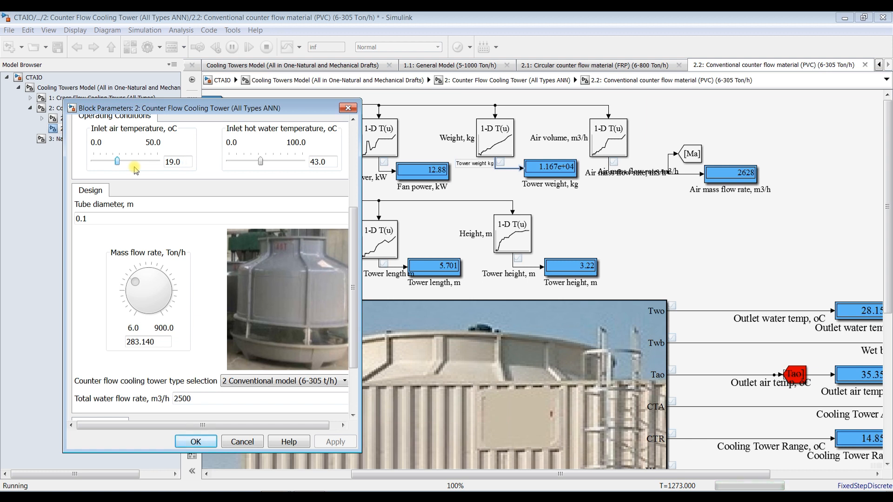
{"action": "key", "text": "Left"}
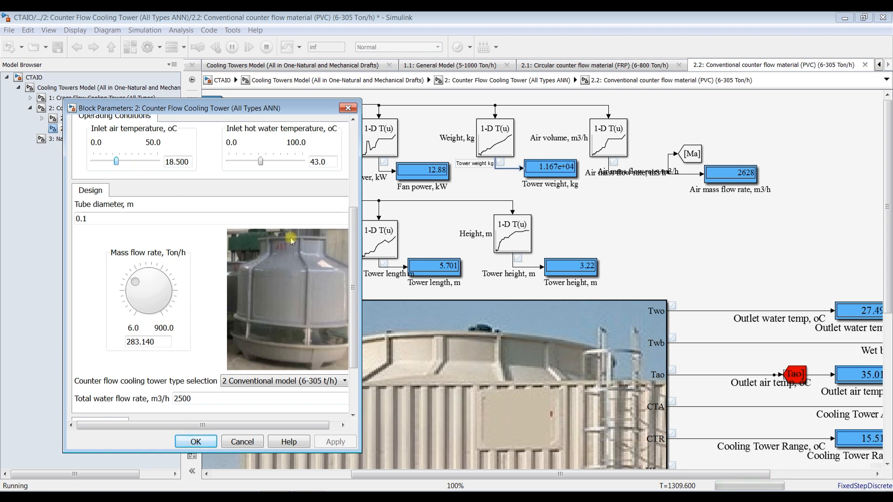
{"action": "key", "text": "Left"}
{"action": "key", "text": "Left"}
{"action": "key", "text": "Left"}
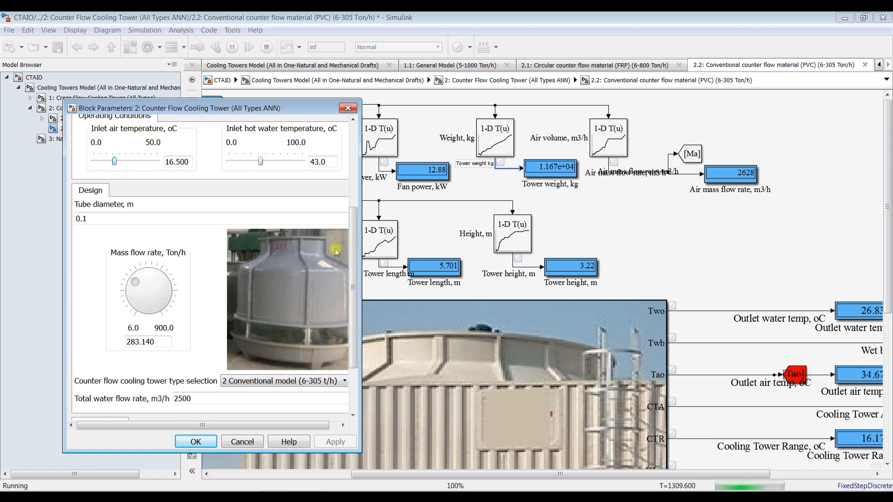
{"action": "key", "text": "Left"}
{"action": "key", "text": "Left"}
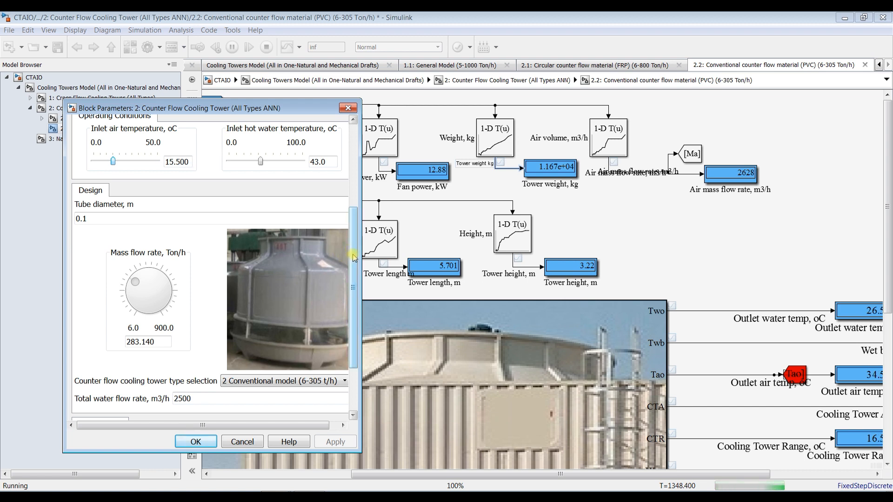
Gradually lower the cooling tower effectiveness to below 0.48 and accept the block parameters.
{"action": "left_click_drag", "start_coordinate": [352, 255], "coordinate": [354, 337]}
{"action": "left_click", "coordinate": [138, 391]}
{"action": "key", "text": "Left"}
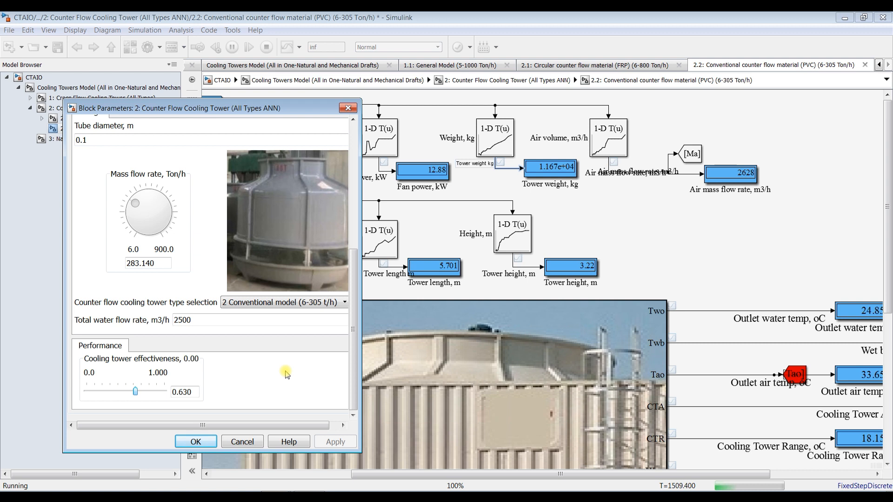
{"action": "key", "text": "Left"}
{"action": "key", "text": "Left"}
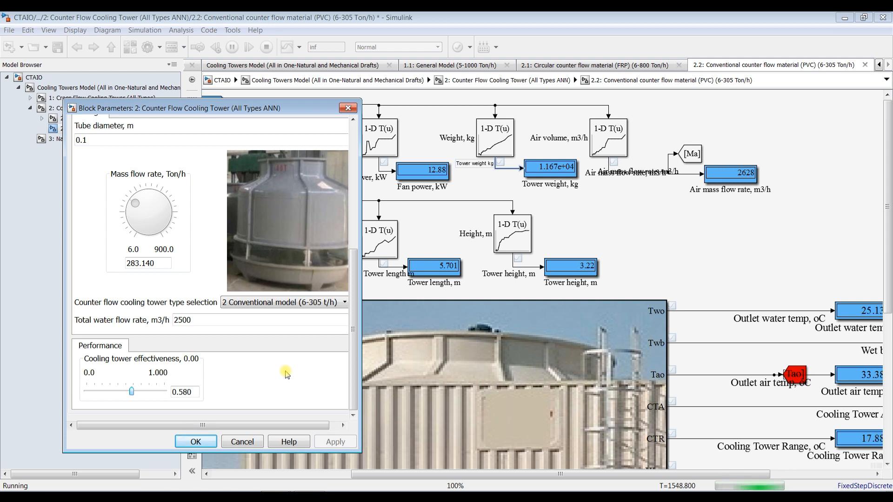
{"action": "key", "text": "Left"}
{"action": "key", "text": "Left"}
{"action": "key", "text": "Left"}
{"action": "key", "text": "Left"}
{"action": "key", "text": "Left"}
{"action": "key", "text": "Left"}
{"action": "key", "text": "Left"}
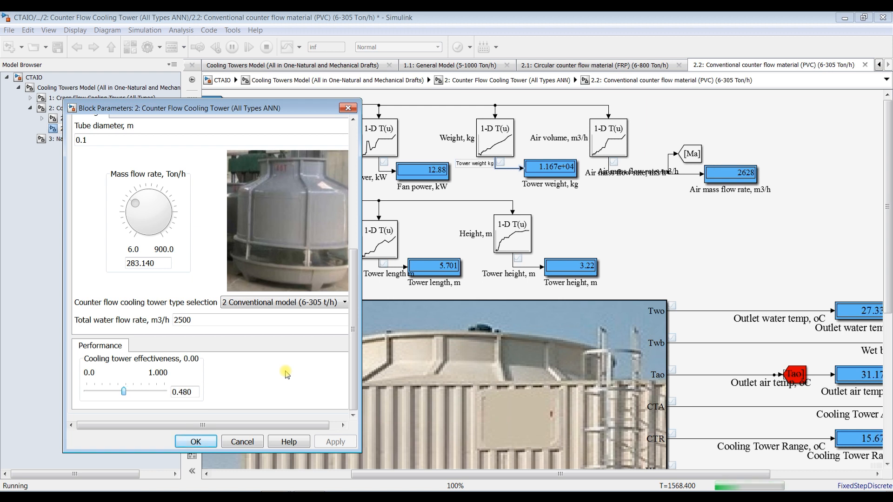
{"action": "key", "text": "Left"}
{"action": "key", "text": "Left"}
{"action": "key", "text": "Left"}
{"action": "left_click", "coordinate": [195, 442]}
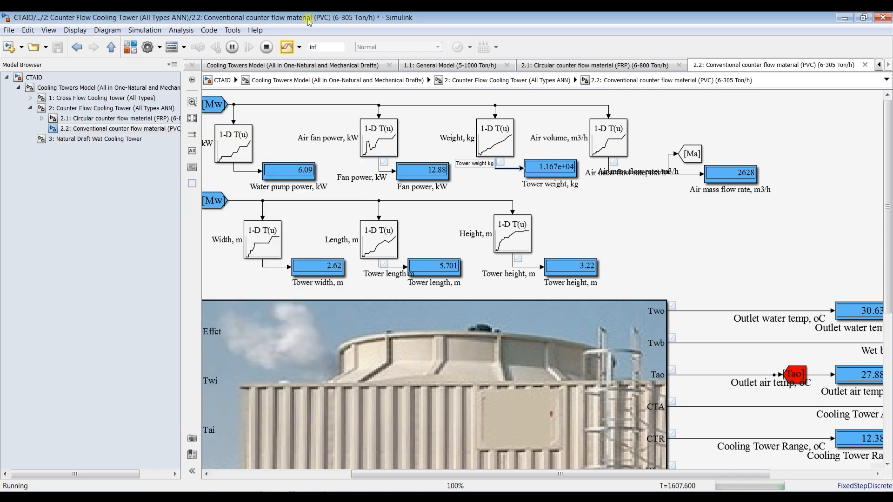
Stop the simulation and open the Simulation Data Inspector in a maximized window.
{"action": "left_click", "coordinate": [266, 47]}
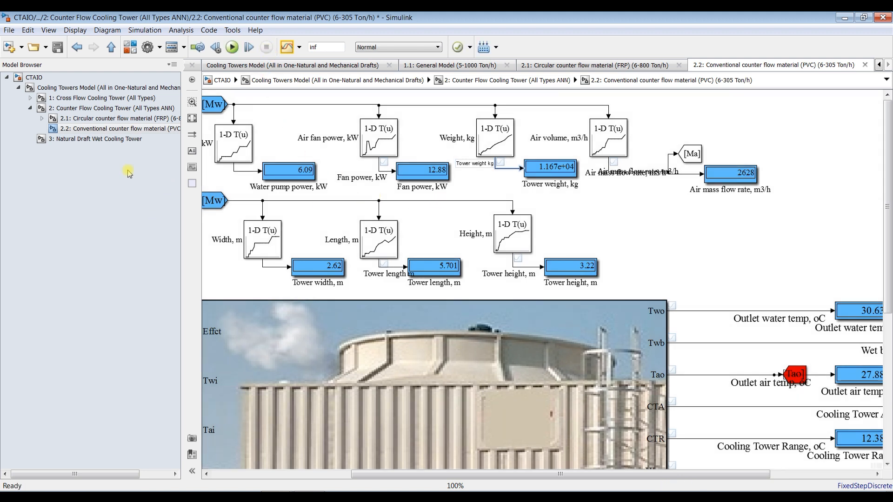
{"action": "left_click", "coordinate": [289, 48]}
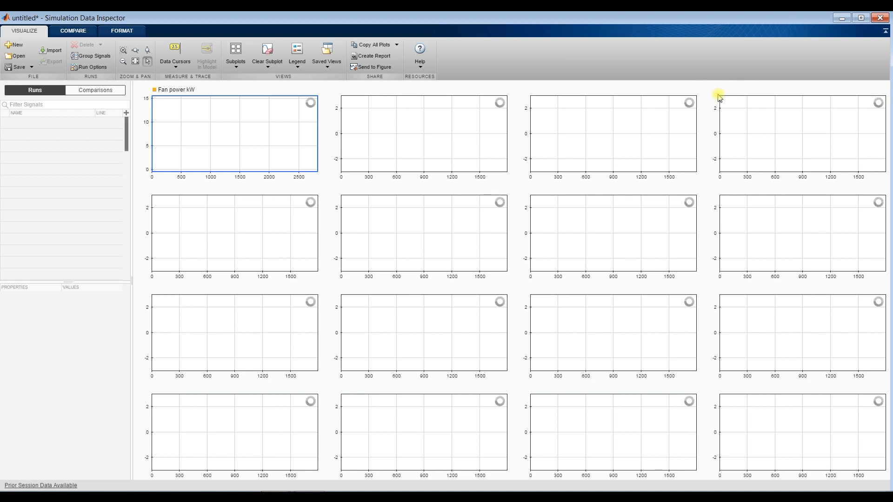
{"action": "left_click", "coordinate": [861, 19]}
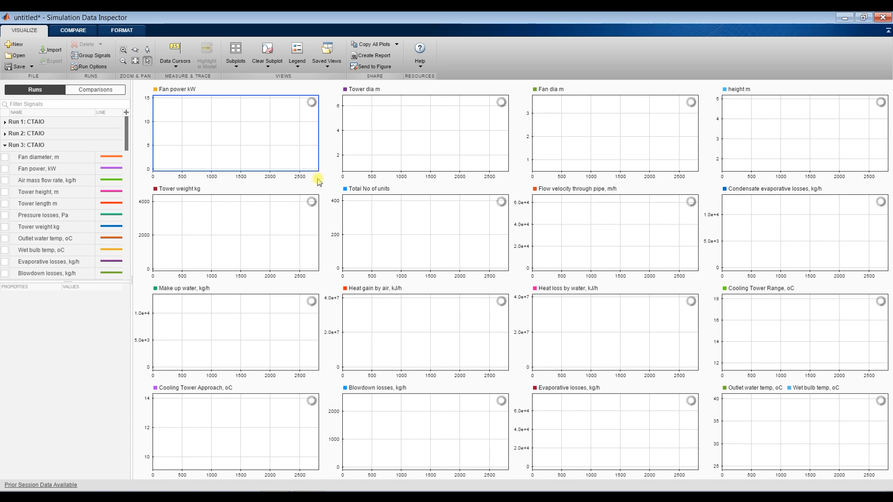
Enlarge the signal list and look through the signals recorded in Run 3.
{"action": "left_click_drag", "start_coordinate": [67, 280], "coordinate": [68, 450]}
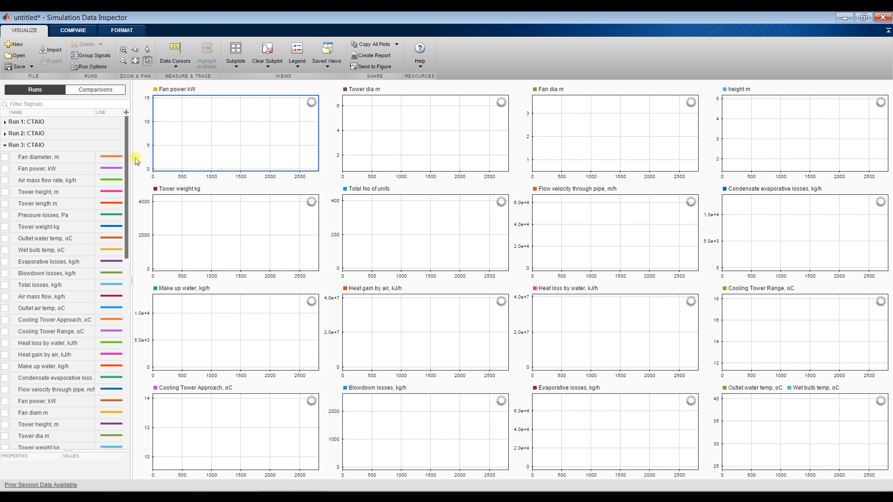
{"action": "left_click_drag", "start_coordinate": [126, 158], "coordinate": [128, 193]}
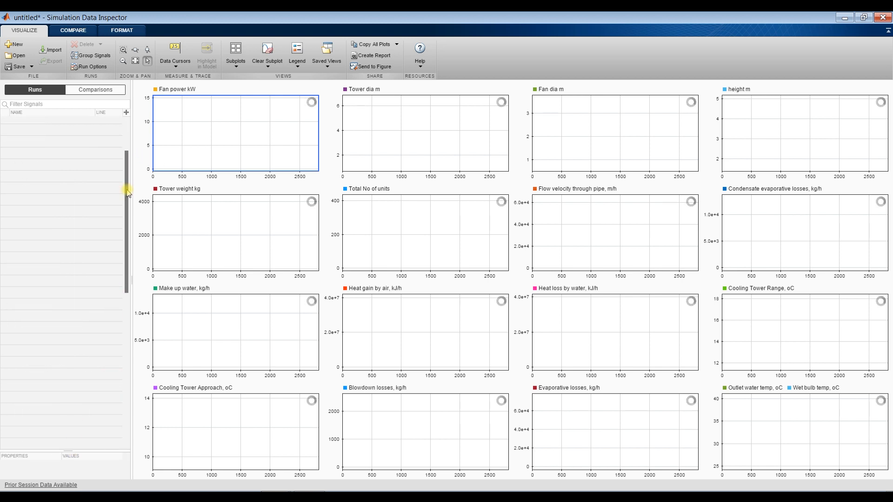
{"action": "left_click_drag", "start_coordinate": [126, 190], "coordinate": [127, 421]}
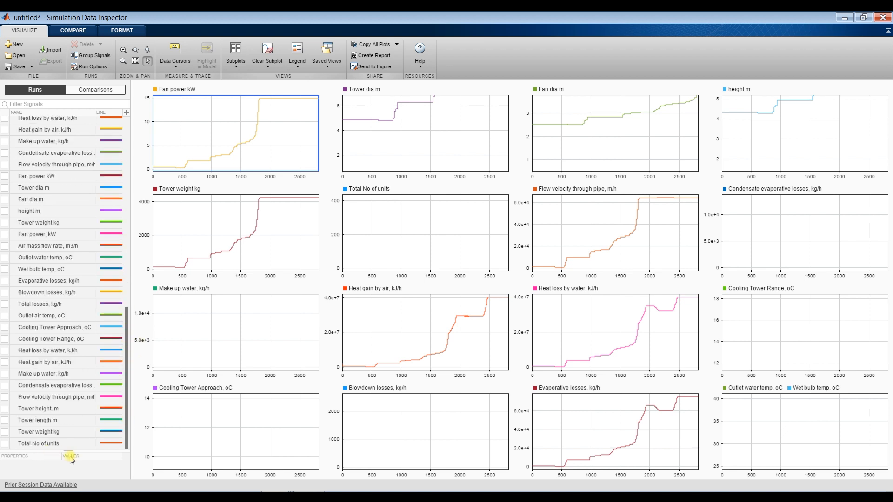
{"action": "left_click_drag", "start_coordinate": [68, 449], "coordinate": [67, 459]}
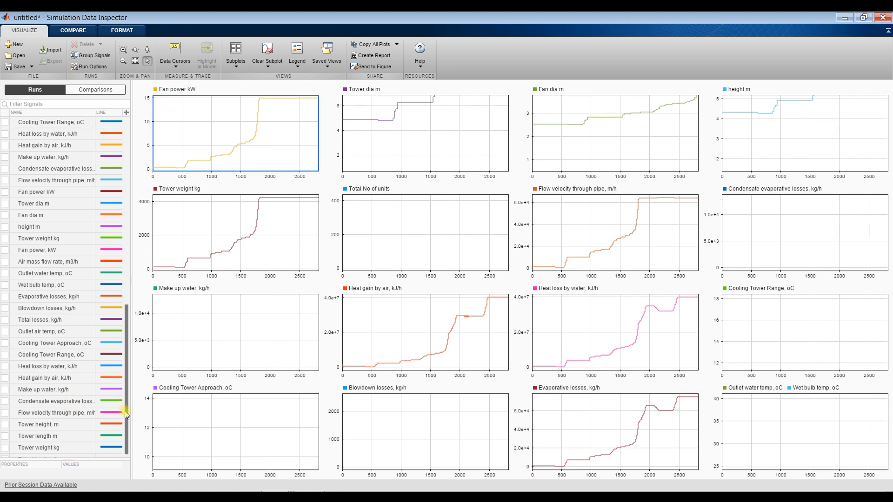
{"action": "left_click_drag", "start_coordinate": [126, 412], "coordinate": [130, 287]}
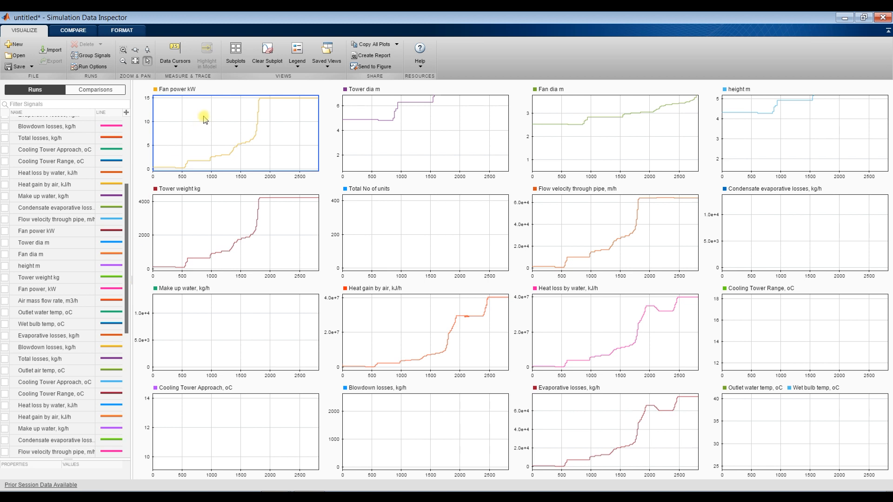
{"action": "left_click_drag", "start_coordinate": [126, 238], "coordinate": [146, 120]}
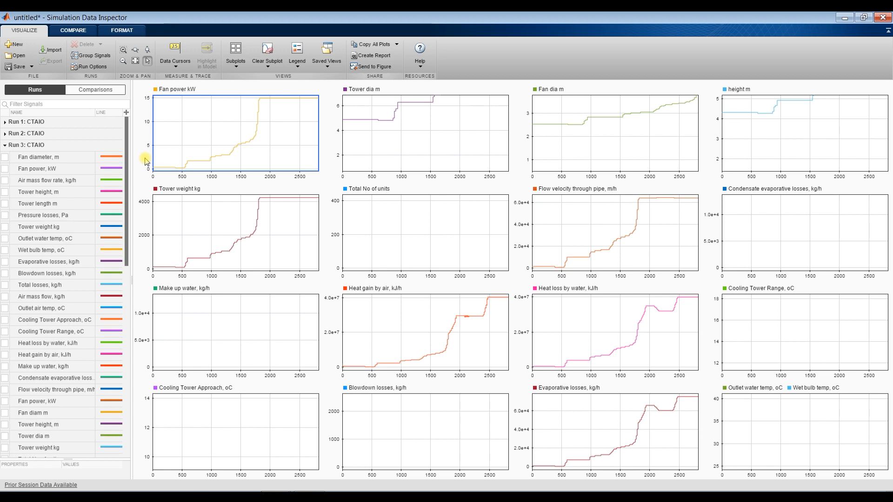
{"action": "left_click", "coordinate": [5, 158]}
{"action": "left_click", "coordinate": [4, 158]}
{"action": "left_click", "coordinate": [5, 169]}
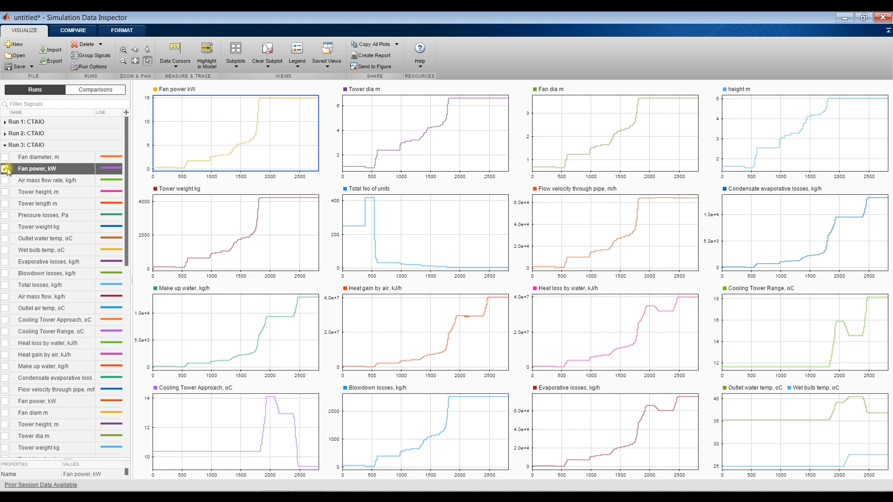
{"action": "left_click", "coordinate": [6, 169]}
{"action": "scroll", "coordinate": [124, 218], "scroll_direction": "down", "scroll_amount": 8}
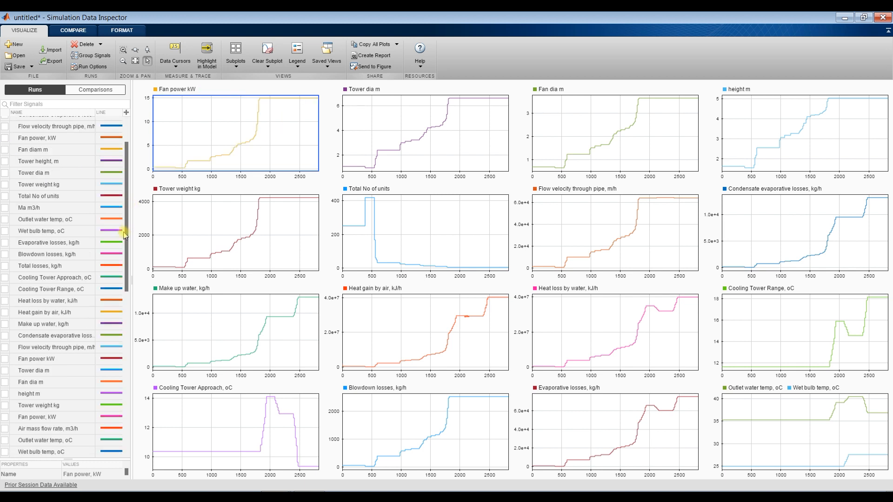
{"action": "scroll", "coordinate": [125, 224], "scroll_direction": "up", "scroll_amount": 1}
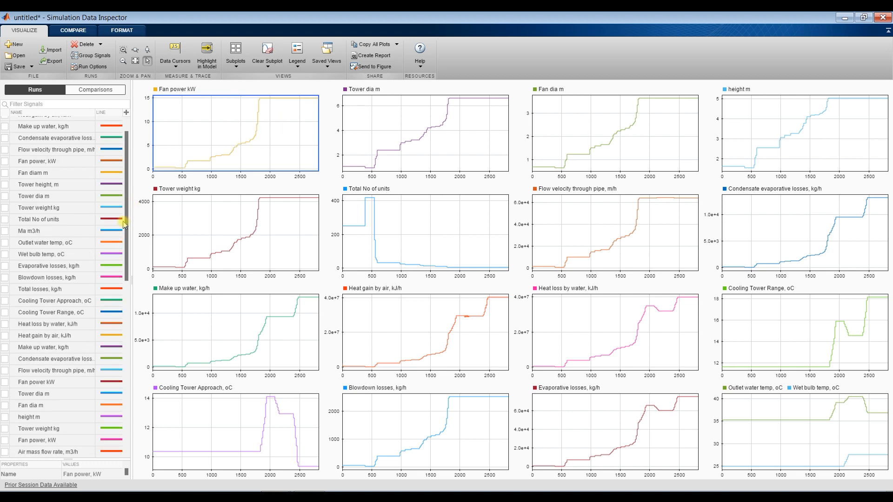
{"action": "left_click", "coordinate": [5, 161]}
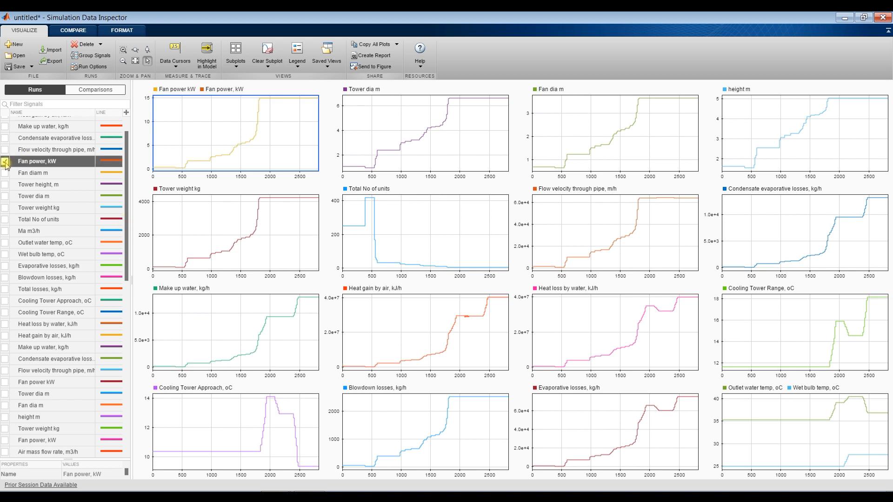
{"action": "left_click", "coordinate": [5, 162]}
Add the conventional counter flow tower's Fan power, kW signal from Run 3 to the fan power plot.
{"action": "left_click_drag", "start_coordinate": [126, 274], "coordinate": [123, 446]}
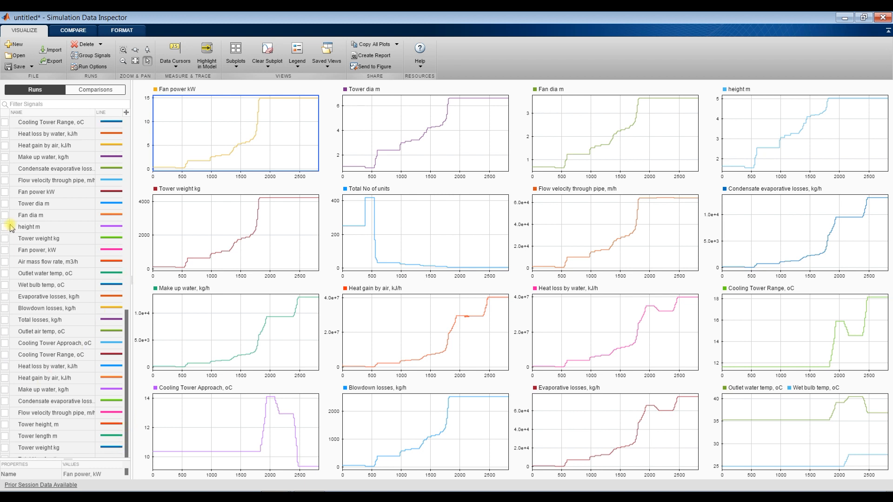
{"action": "left_click", "coordinate": [6, 192]}
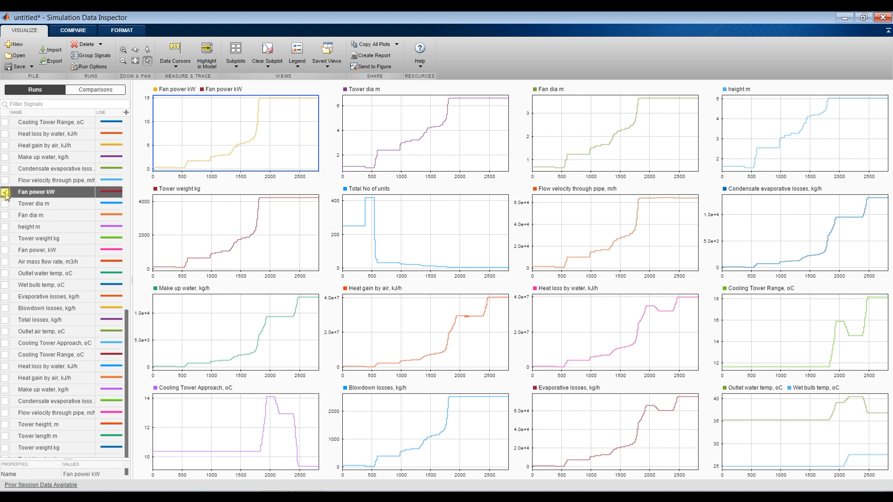
{"action": "left_click", "coordinate": [6, 193]}
{"action": "left_click", "coordinate": [5, 250]}
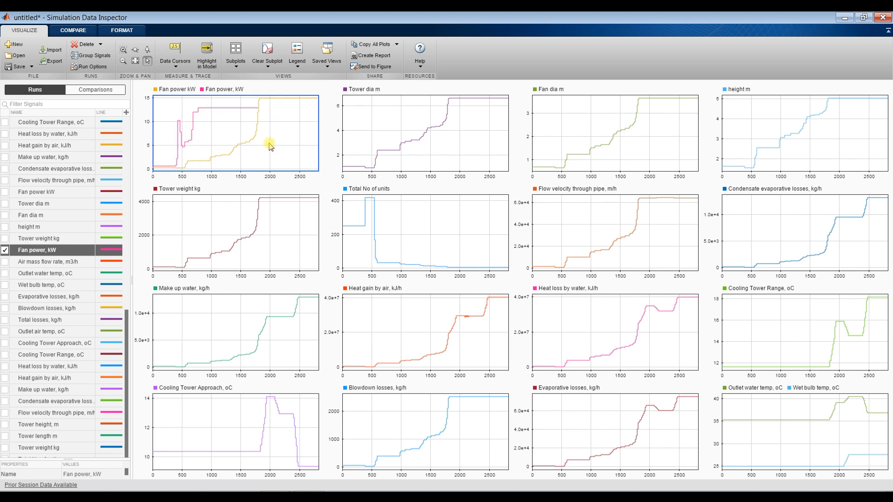
{"action": "left_click", "coordinate": [371, 122]}
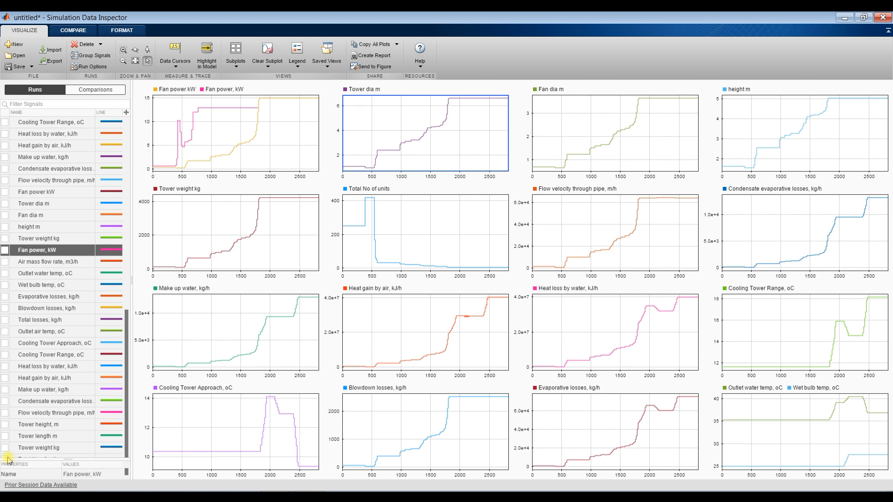
{"action": "left_click_drag", "start_coordinate": [9, 459], "coordinate": [12, 479]}
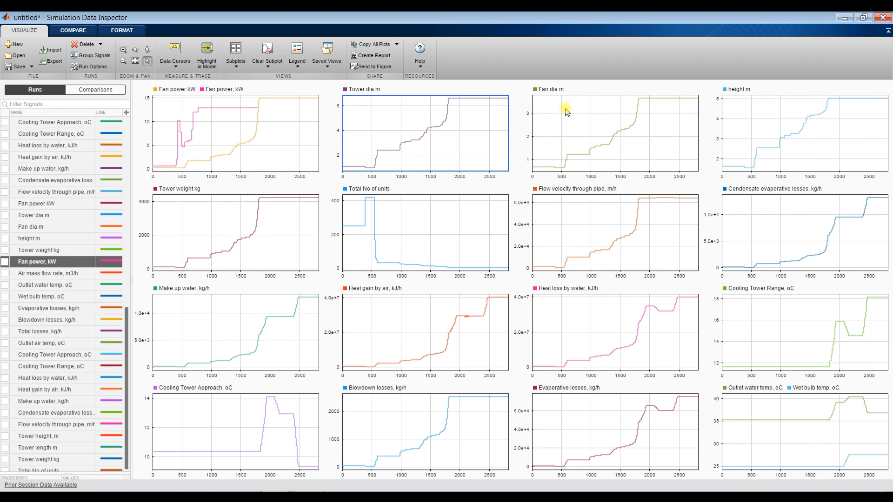
{"action": "left_click", "coordinate": [185, 215]}
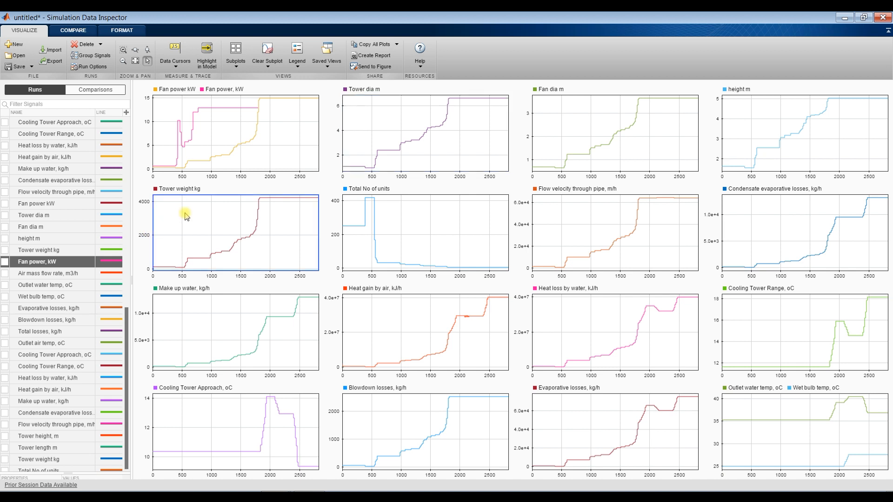
{"action": "left_click", "coordinate": [4, 252]}
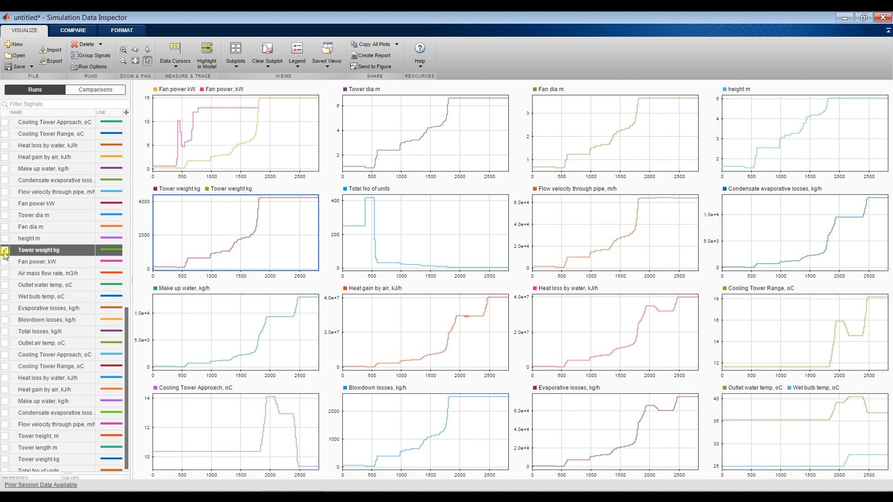
{"action": "left_click", "coordinate": [4, 251]}
Add the conventional tower's Tower length m signal to the height plot and its Tower weight kg signal to the tower weight plot.
{"action": "left_click", "coordinate": [765, 126]}
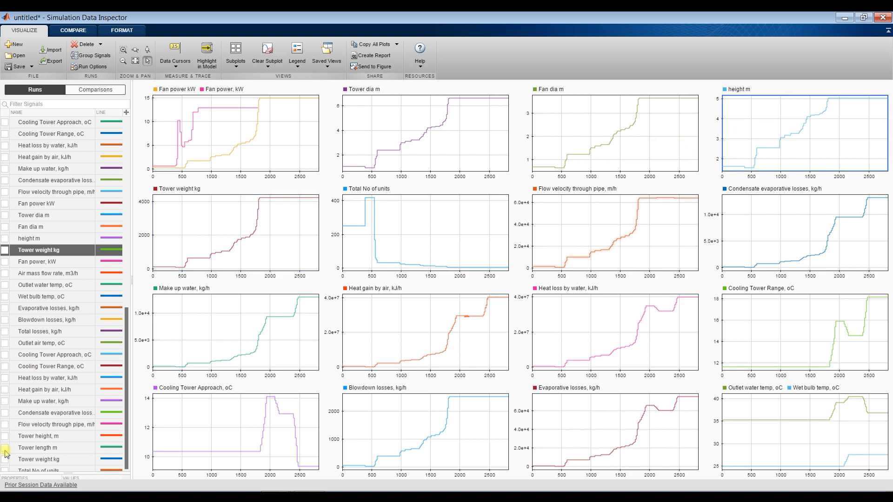
{"action": "left_click", "coordinate": [6, 450]}
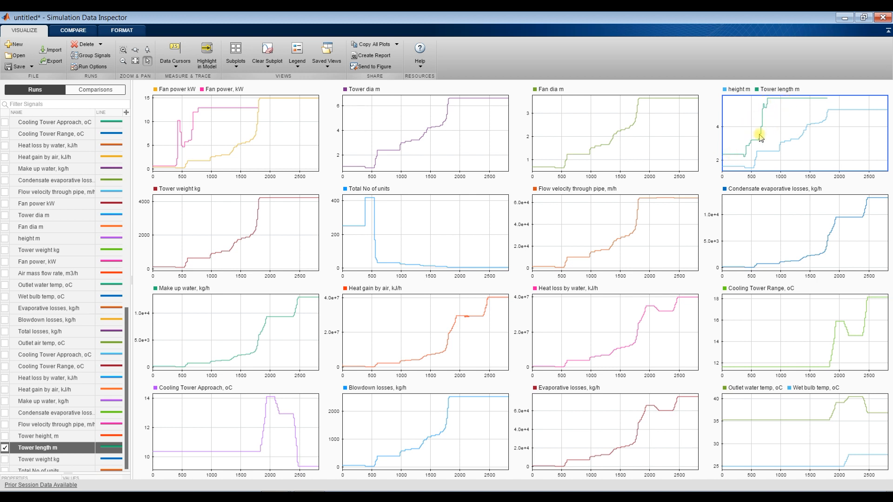
{"action": "left_click", "coordinate": [566, 113]}
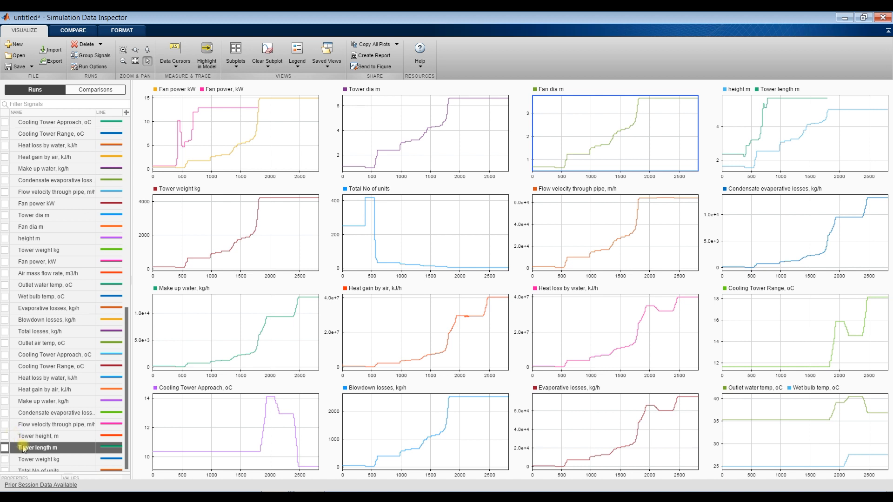
{"action": "left_click", "coordinate": [194, 224]}
{"action": "left_click", "coordinate": [6, 460]}
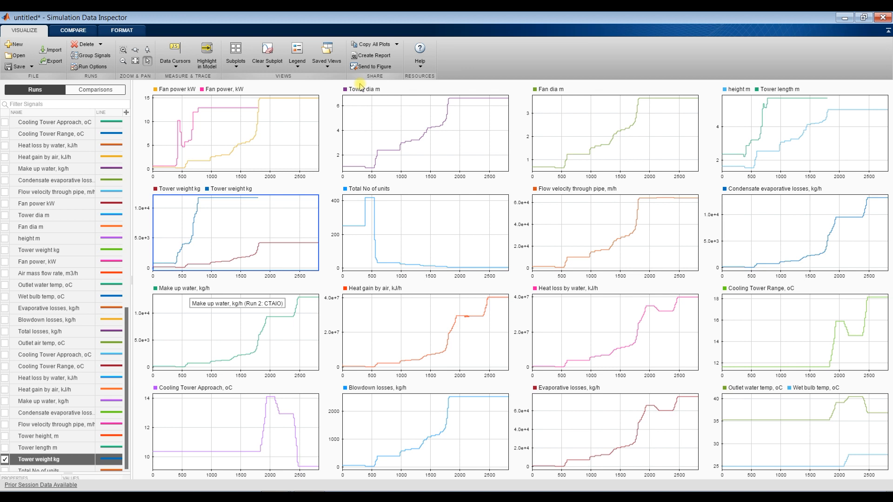
Add the conventional tower's Wet bulb temp, oC signal from Run 3 to the outlet water and wet bulb temperature plot.
{"action": "left_click", "coordinate": [220, 112]}
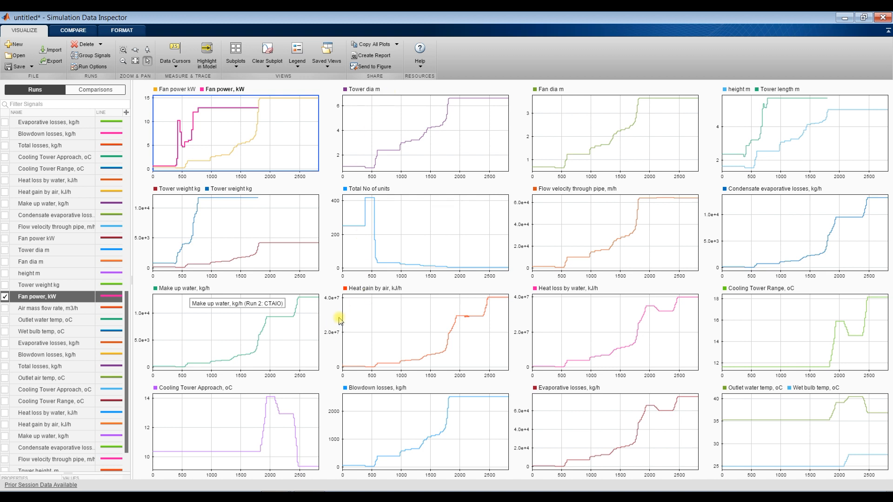
{"action": "left_click", "coordinate": [756, 441]}
{"action": "left_click", "coordinate": [567, 416]}
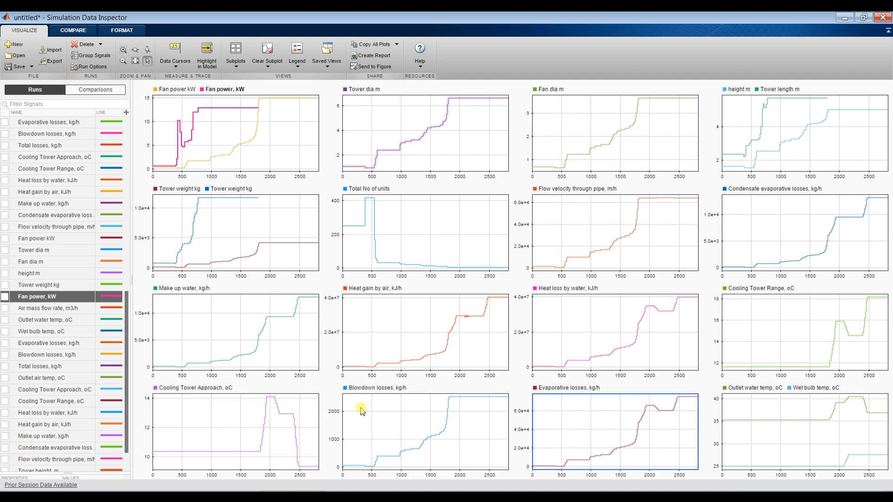
{"action": "left_click", "coordinate": [383, 424]}
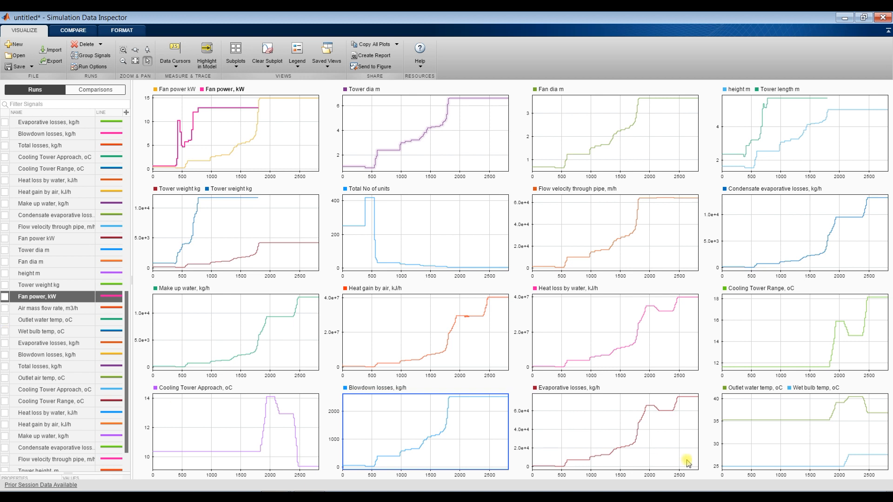
{"action": "left_click", "coordinate": [729, 440]}
{"action": "left_click", "coordinate": [4, 332]}
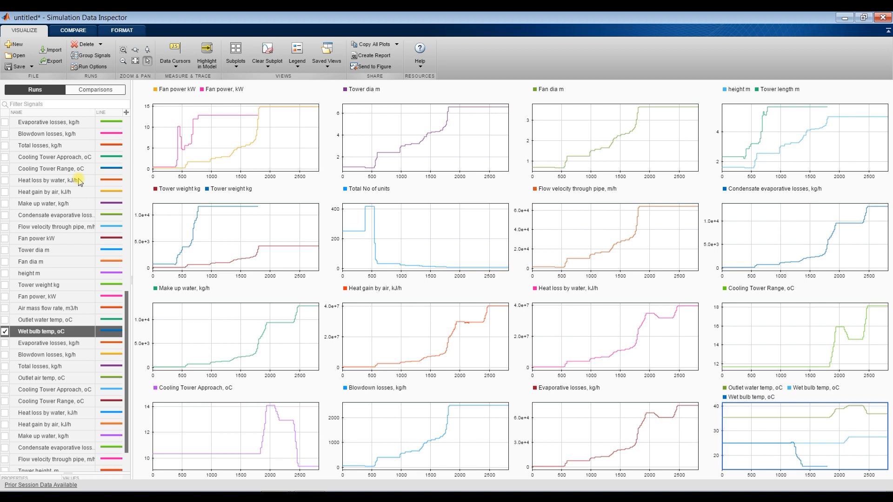
Send all plots to a MATLAB figure, minimize the Simulation Data Inspector and maximize the figure window.
{"action": "left_click", "coordinate": [367, 67]}
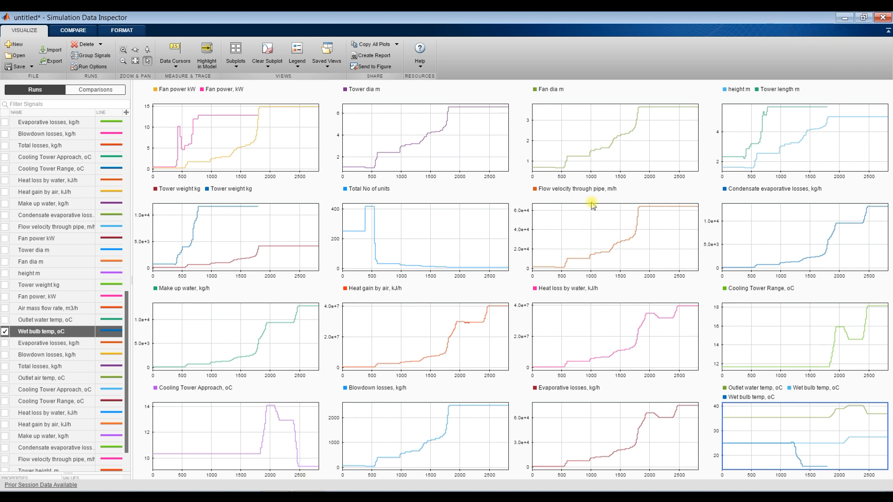
{"action": "left_click", "coordinate": [843, 19]}
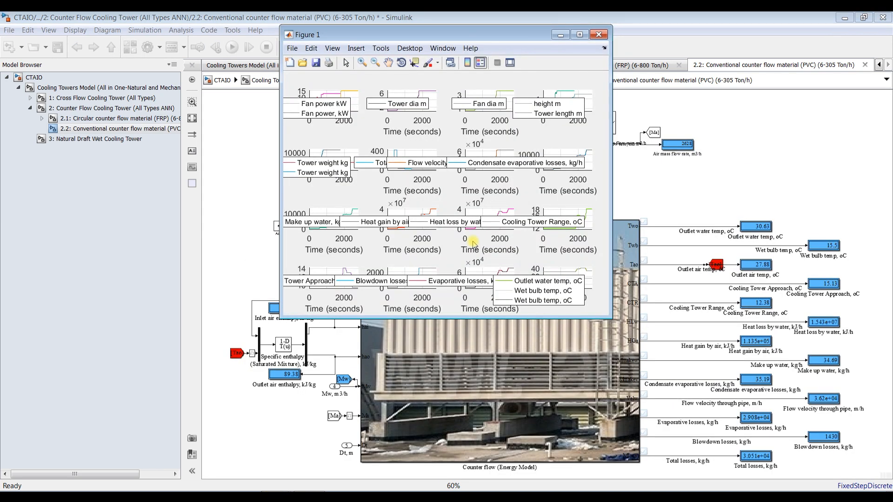
{"action": "left_click", "coordinate": [579, 34]}
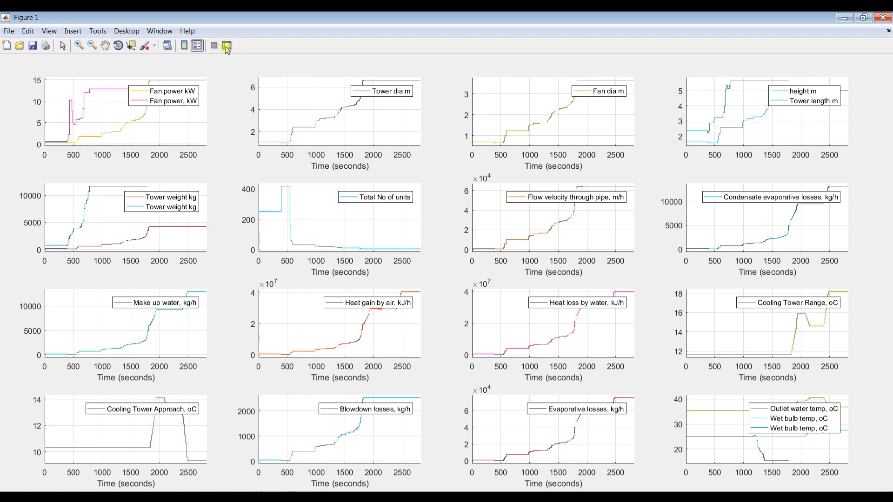
Show the figure's plot tools, shrink the property editor, and set the Fan power, kW line width to 2.0.
{"action": "left_click", "coordinate": [227, 46]}
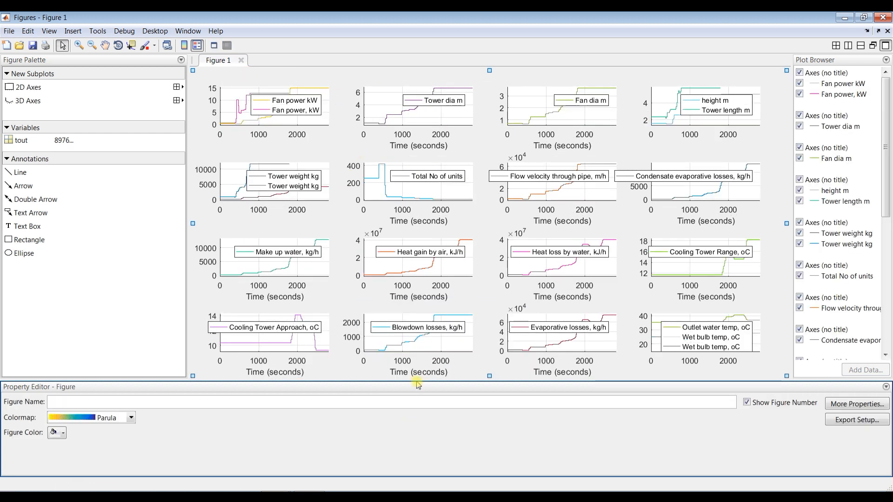
{"action": "left_click_drag", "start_coordinate": [417, 383], "coordinate": [416, 402]}
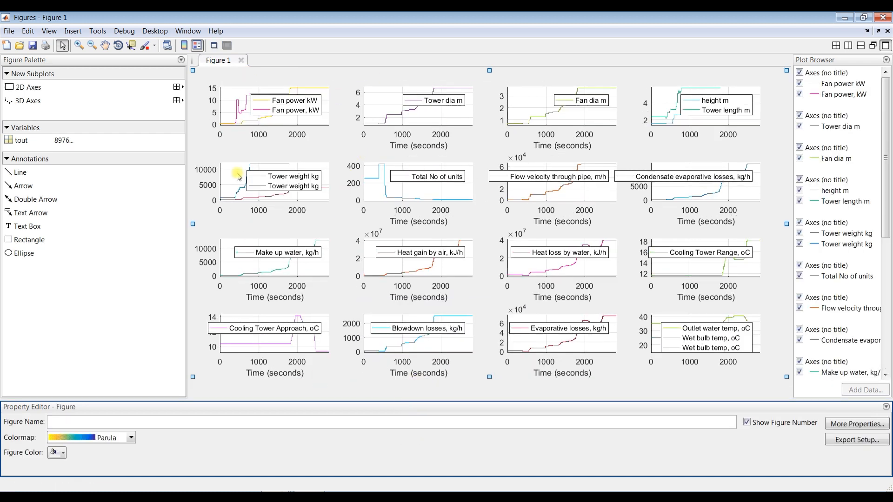
{"action": "left_click", "coordinate": [243, 115]}
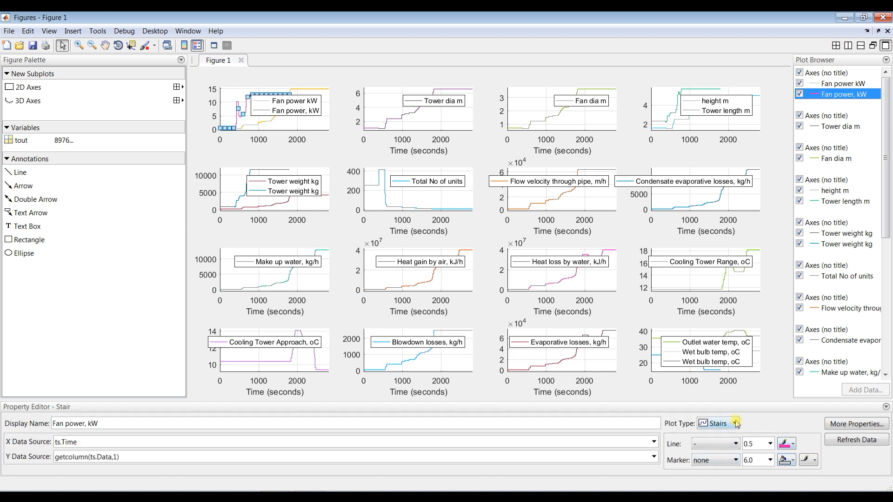
{"action": "left_click", "coordinate": [770, 445]}
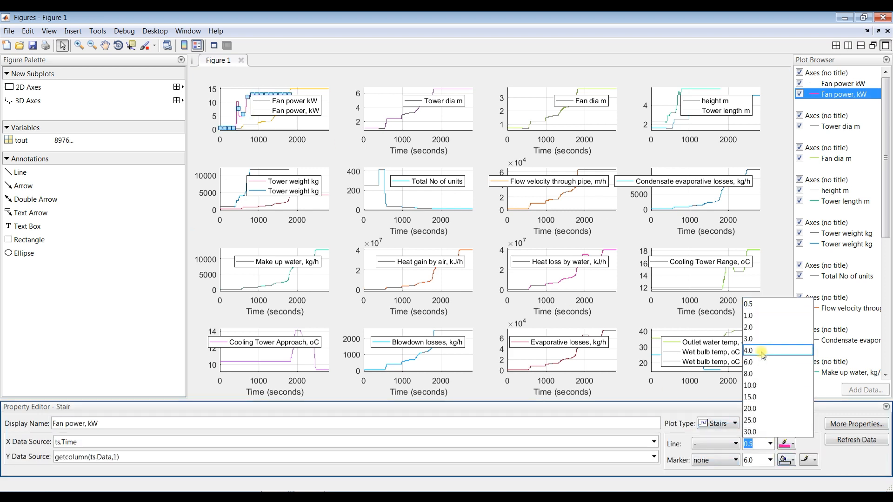
{"action": "left_click", "coordinate": [756, 327]}
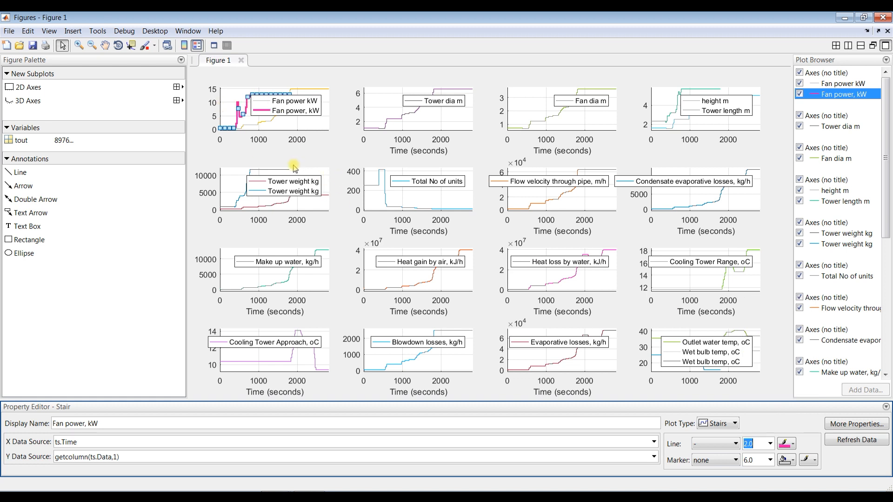
Select the steeper Tower weight kg line in the tower weight plot, then close the figure window.
{"action": "left_click", "coordinate": [250, 173]}
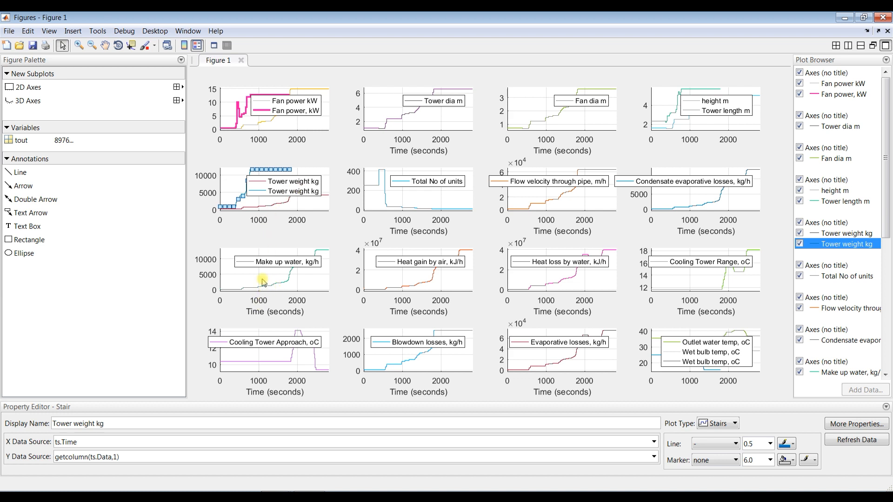
{"action": "left_click", "coordinate": [883, 17]}
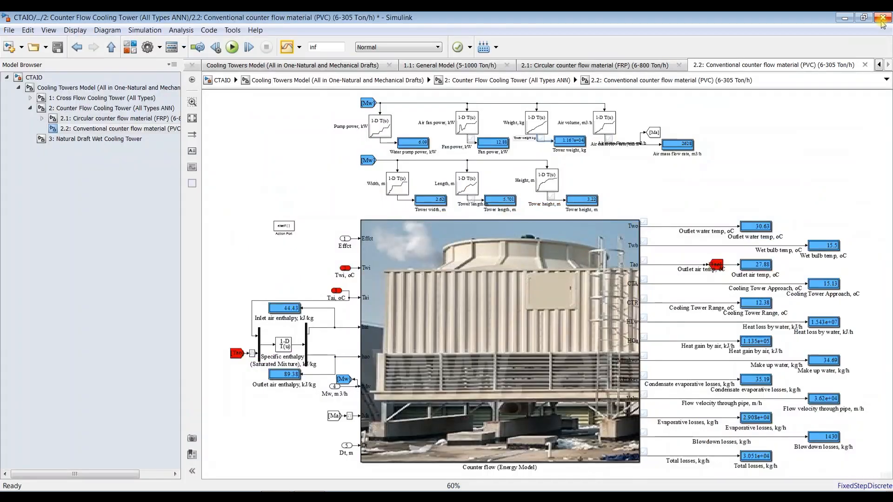